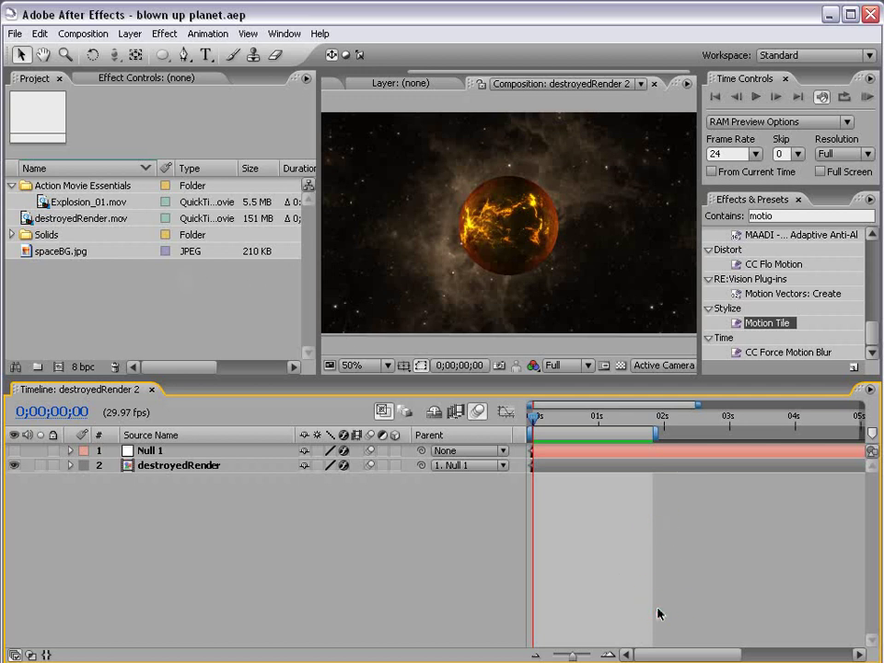
Preview the finished exploding-planet animation in the destroyedRender 2 composition
key(KP_0)
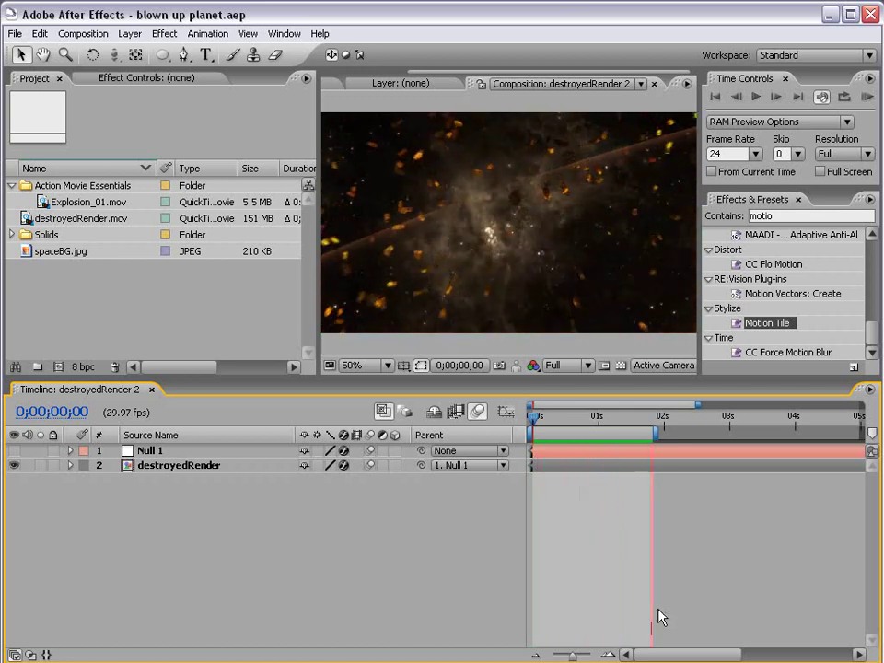
mouse_move(553, 427)
mouse_down()
mouse_move(555, 419)
mouse_move(655, 419)
mouse_move(554, 424)
mouse_up()
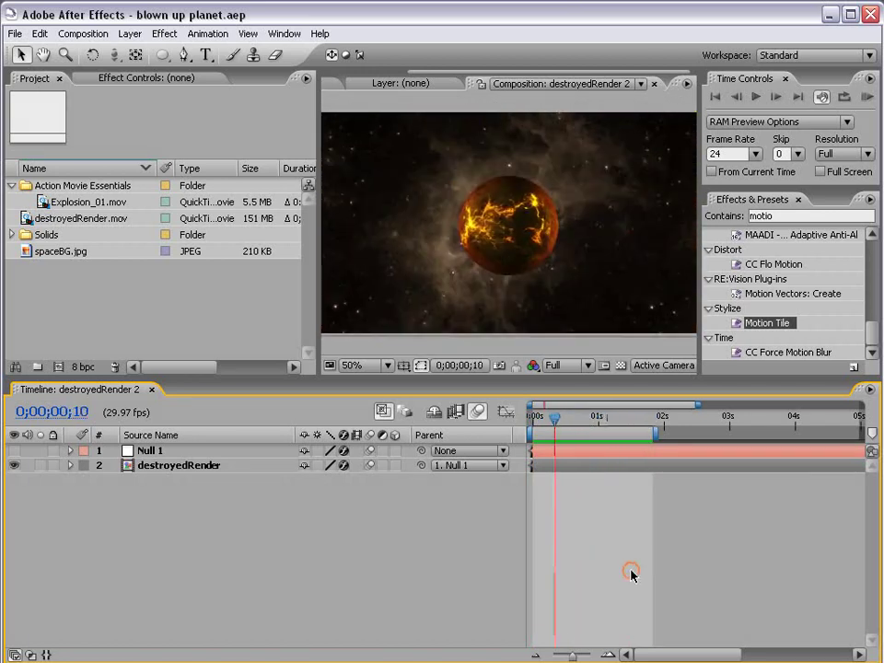
click(129, 295)
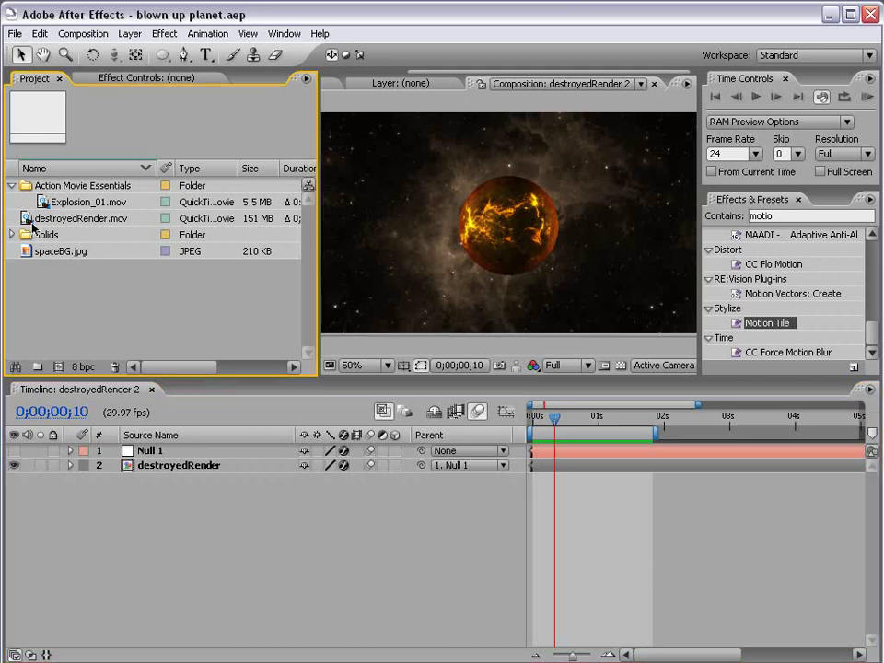
Create a new composition from the destroyedRender.mov footage
drag(88, 230, 59, 368)
drag(554, 425, 530, 428)
key(.)
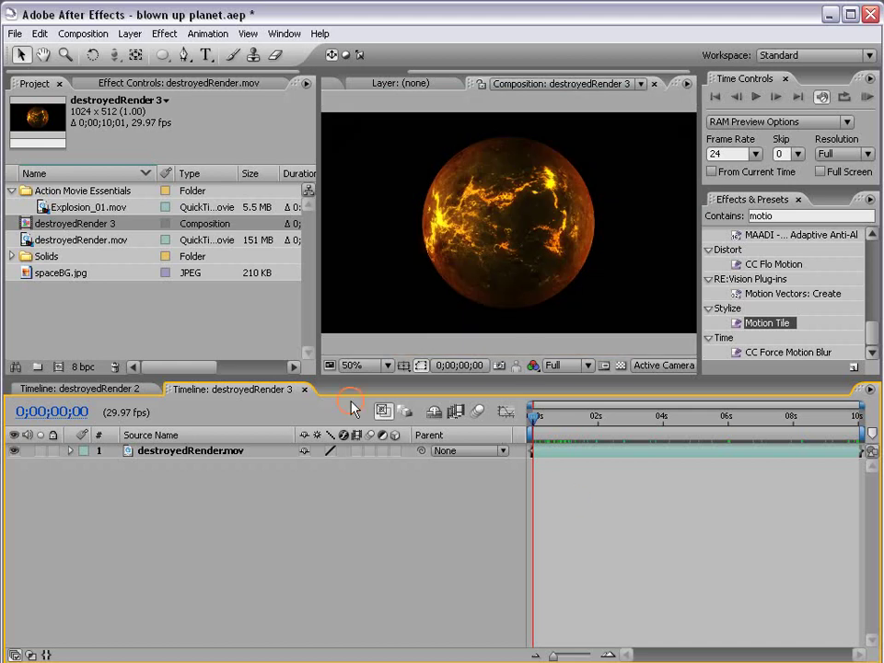
Add spaceBG.jpg beneath the planet layer, check the planet's motion over time, and return to the first frame
click(44, 278)
drag(55, 278, 530, 476)
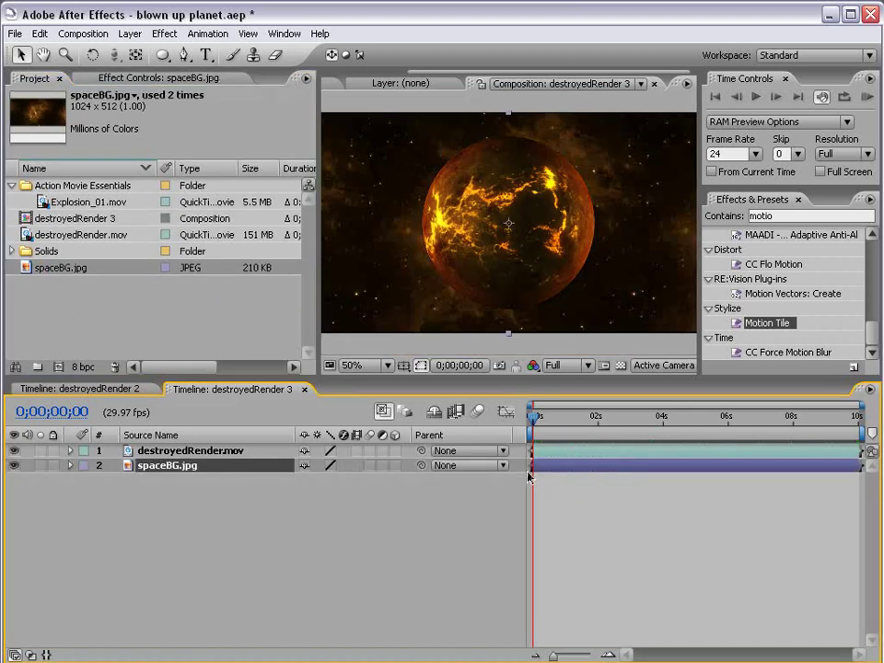
drag(544, 418, 716, 452)
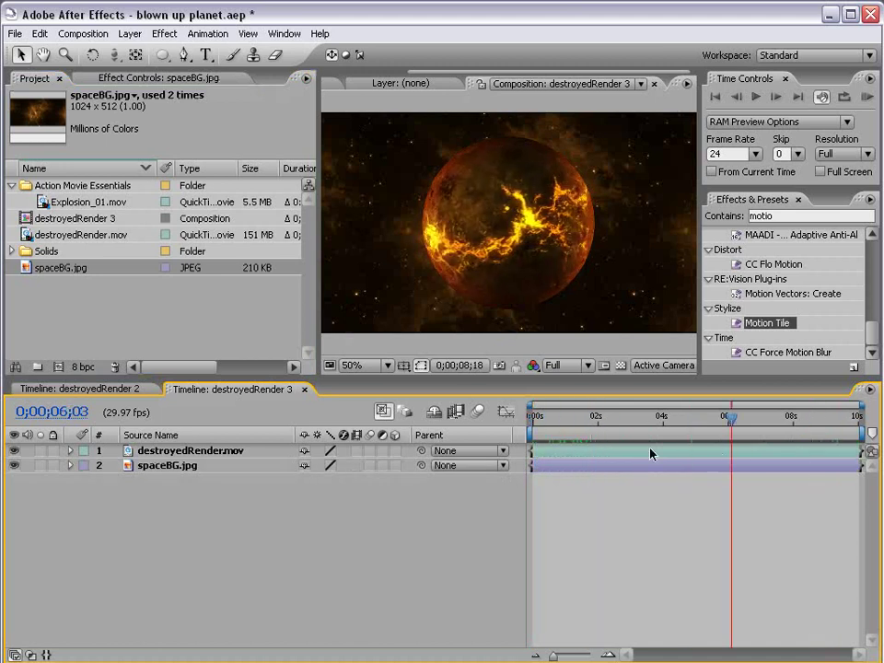
key(Home)
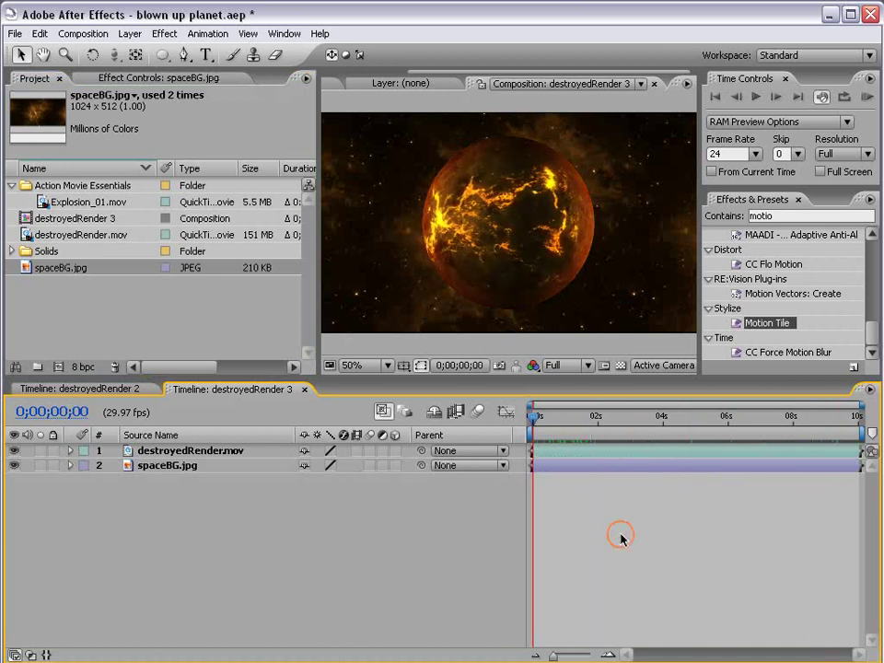
Add a new camera layer named Camera 1 with the 35mm preset
click(130, 35)
mouse_move(134, 53)
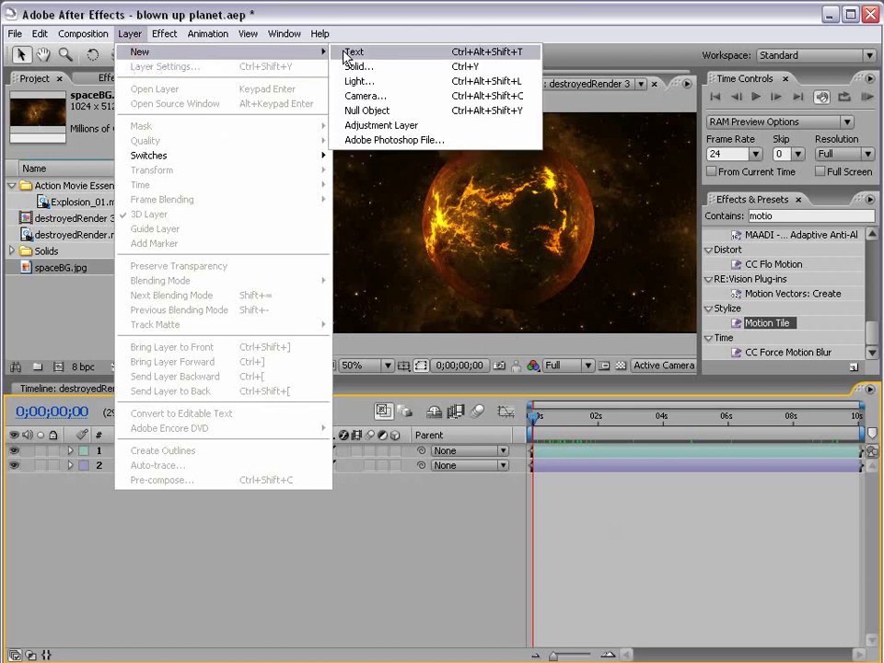
click(351, 101)
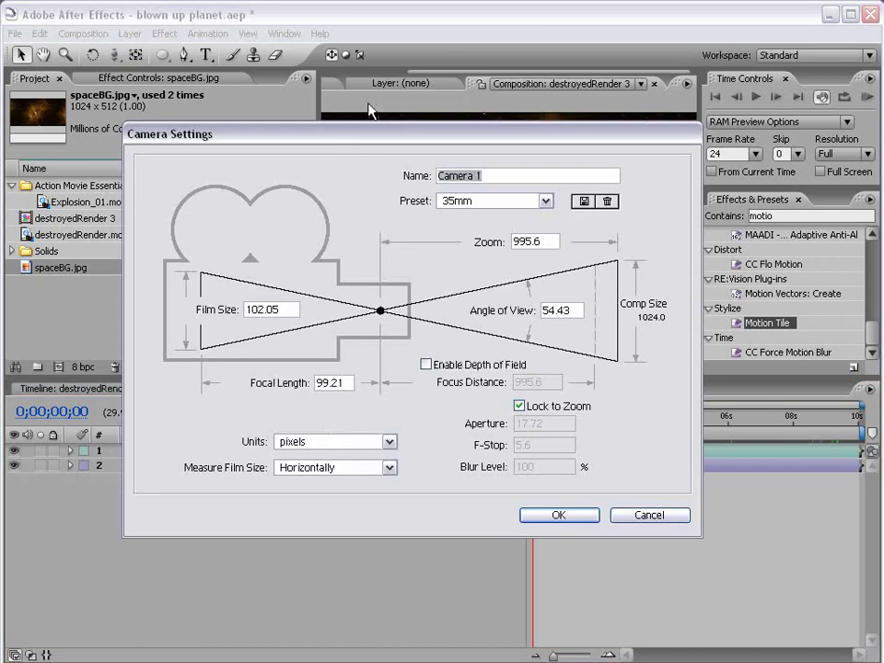
click(538, 200)
click(466, 283)
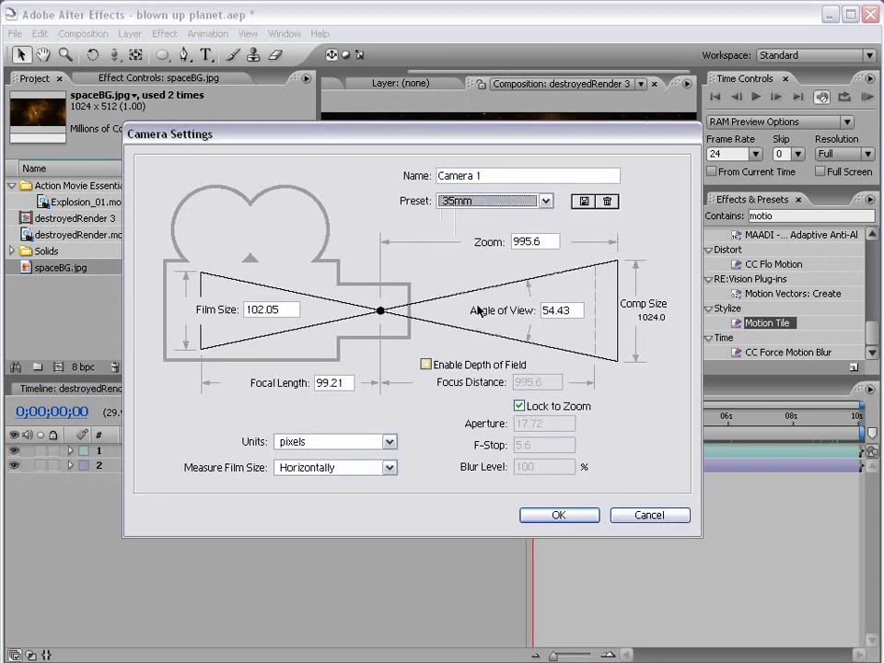
click(556, 514)
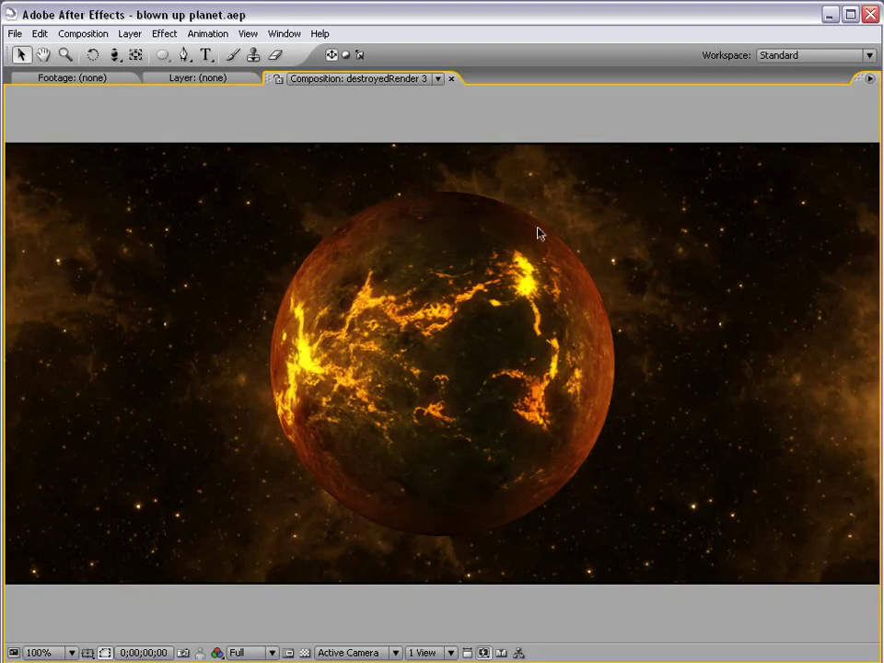
key(grave)
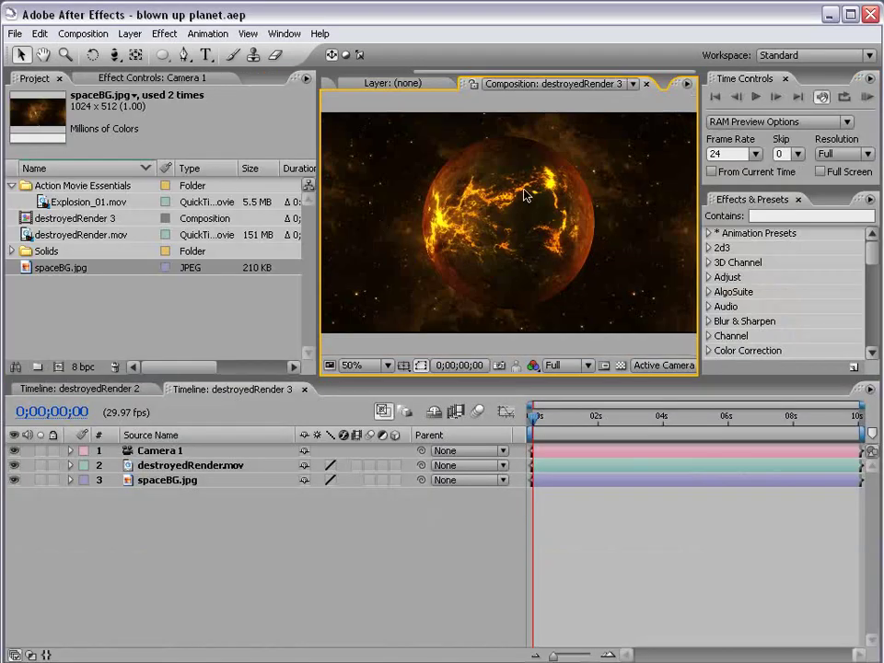
Find the Shatter effect and apply it to the destroyedRender.mov layer
click(760, 214)
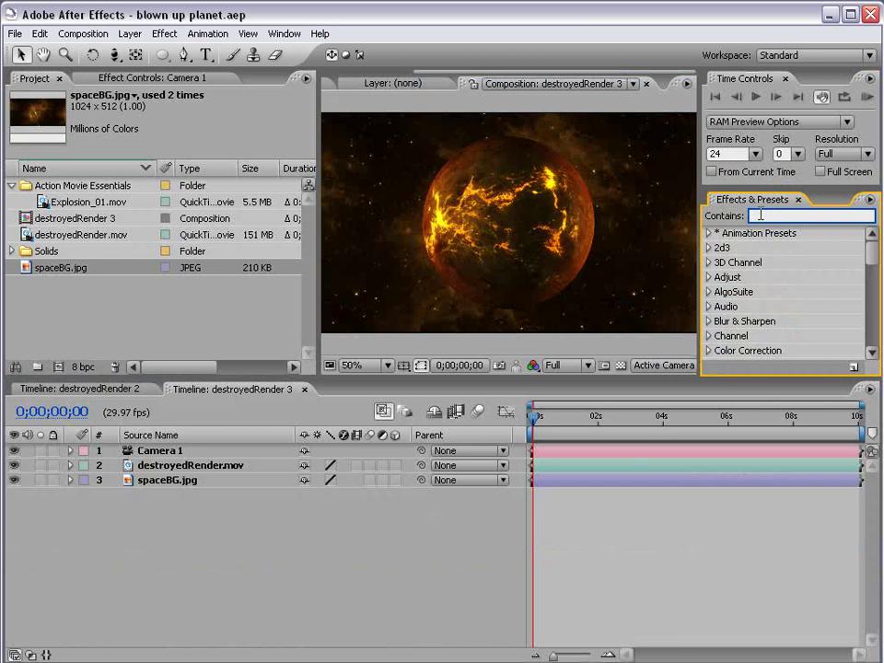
text(shat)
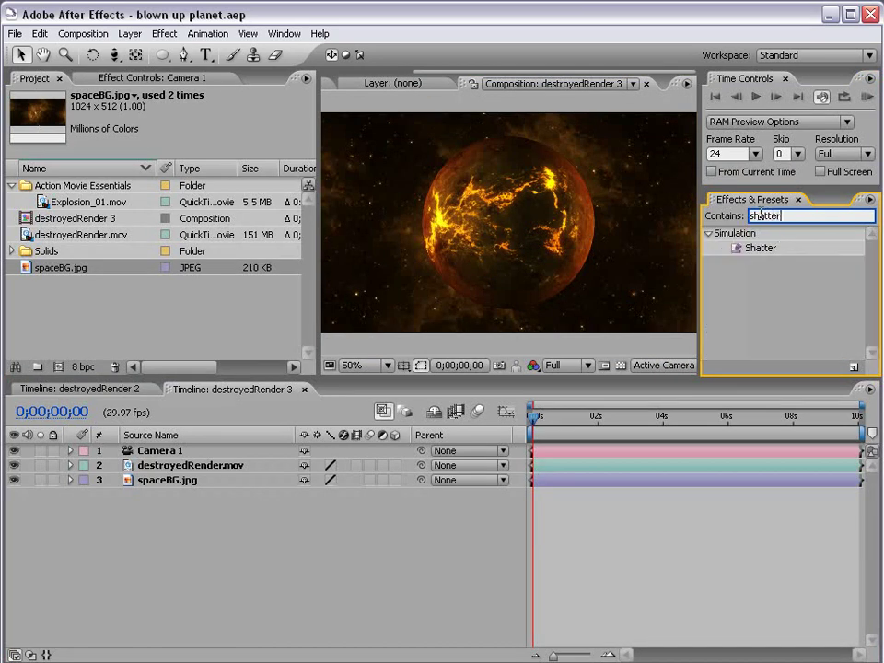
text(ter)
drag(761, 255, 196, 473)
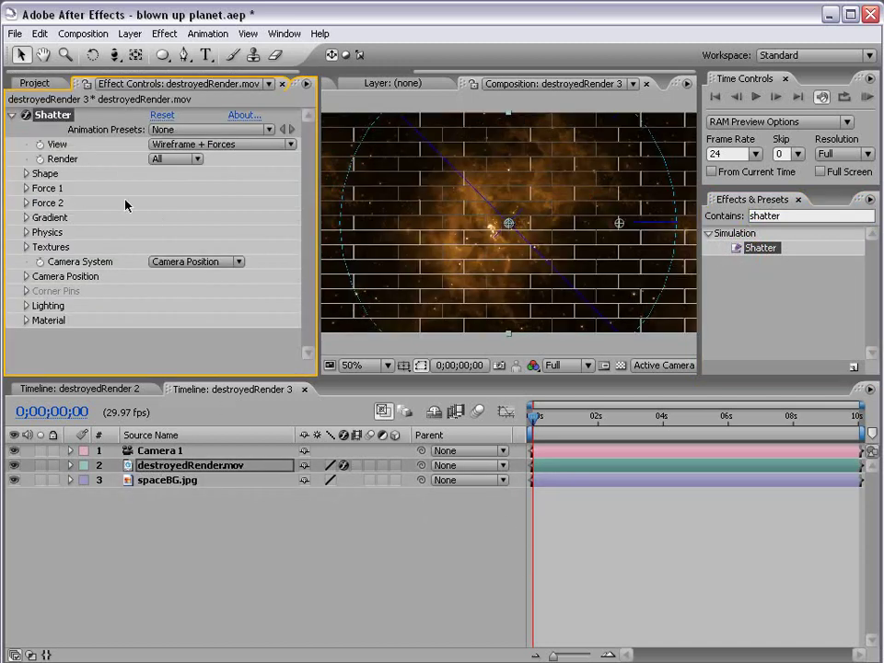
Set the Shatter effect's view to Rendered
click(217, 145)
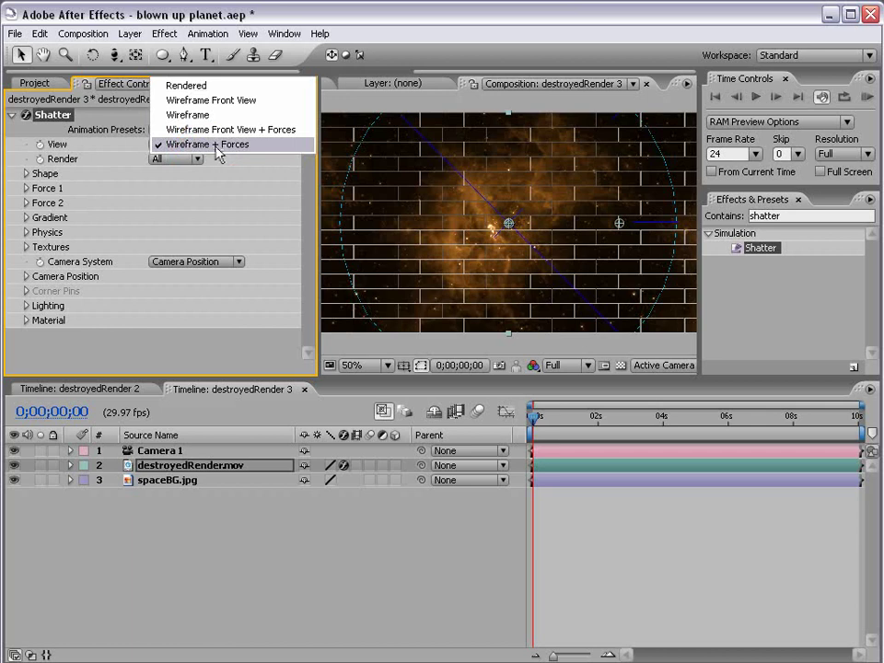
click(233, 147)
click(173, 145)
click(189, 85)
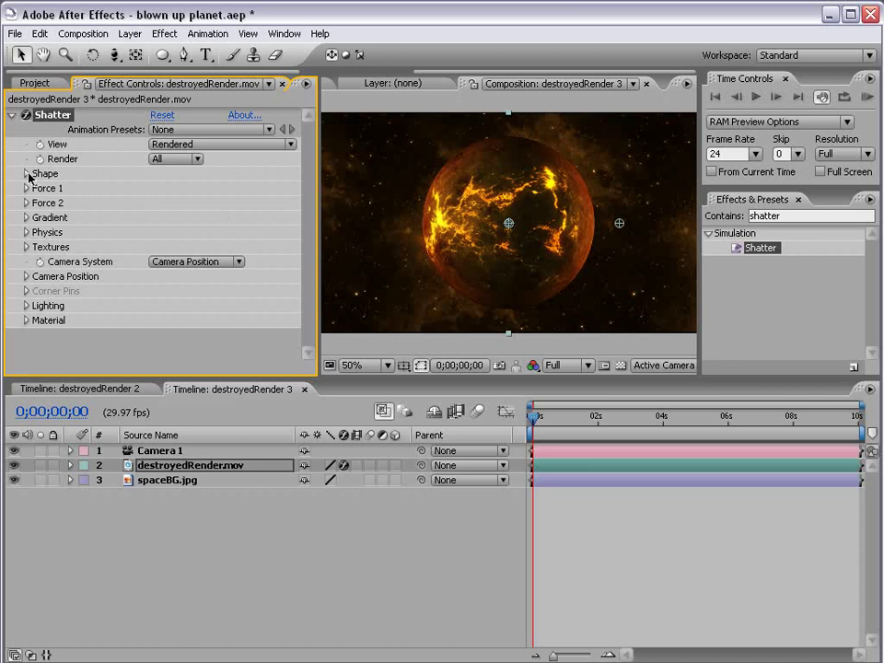
Set the Shatter shape pattern to Glass and check the broken planet a few frames in
click(26, 173)
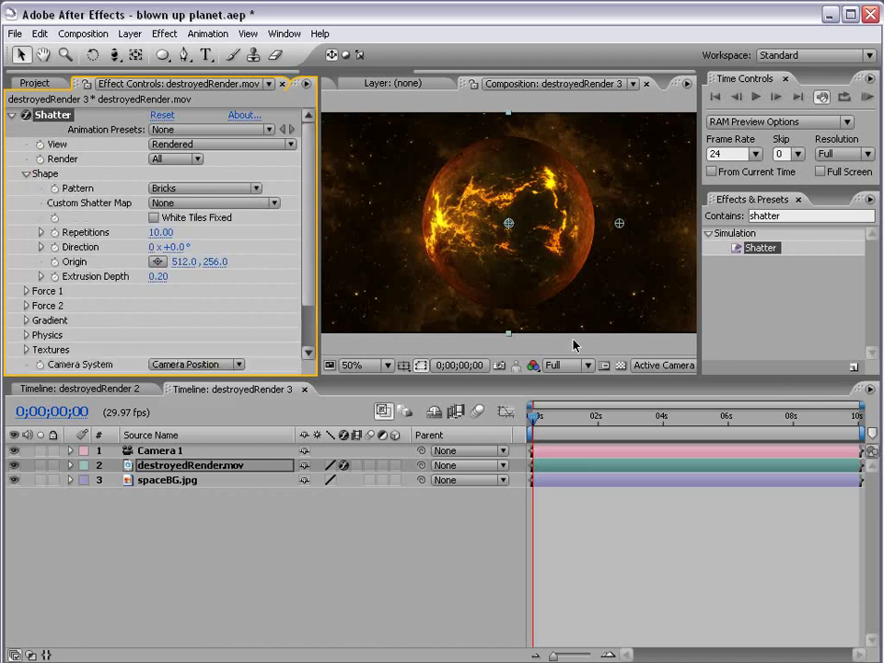
mouse_move(532, 416)
mouse_down()
mouse_move(560, 422)
mouse_move(537, 421)
mouse_up()
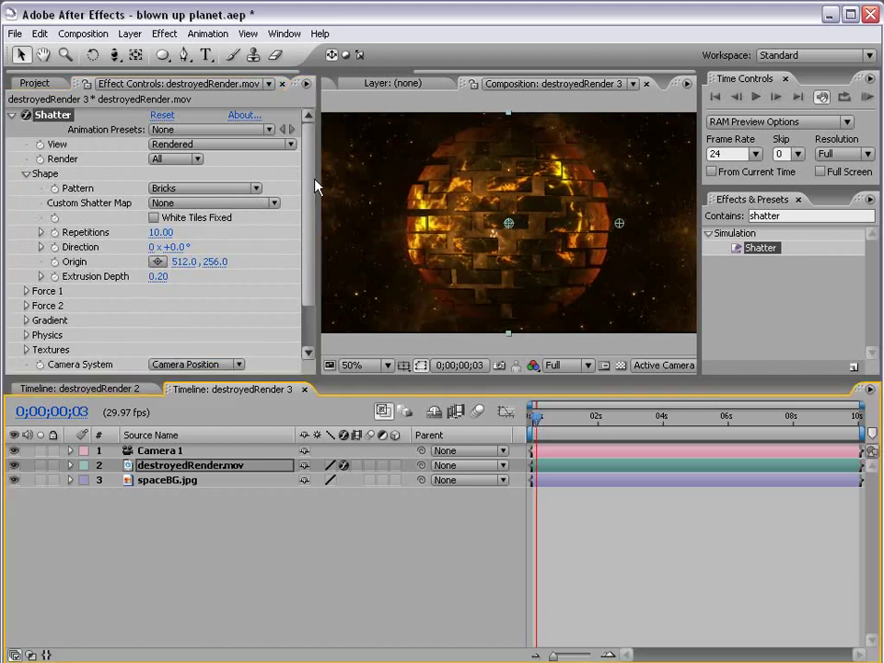
click(171, 189)
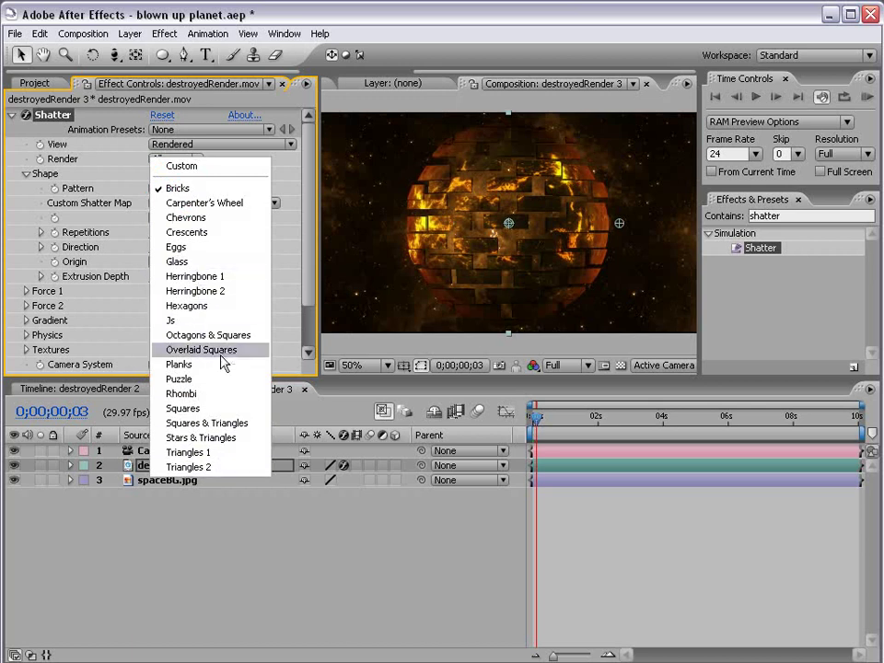
click(206, 261)
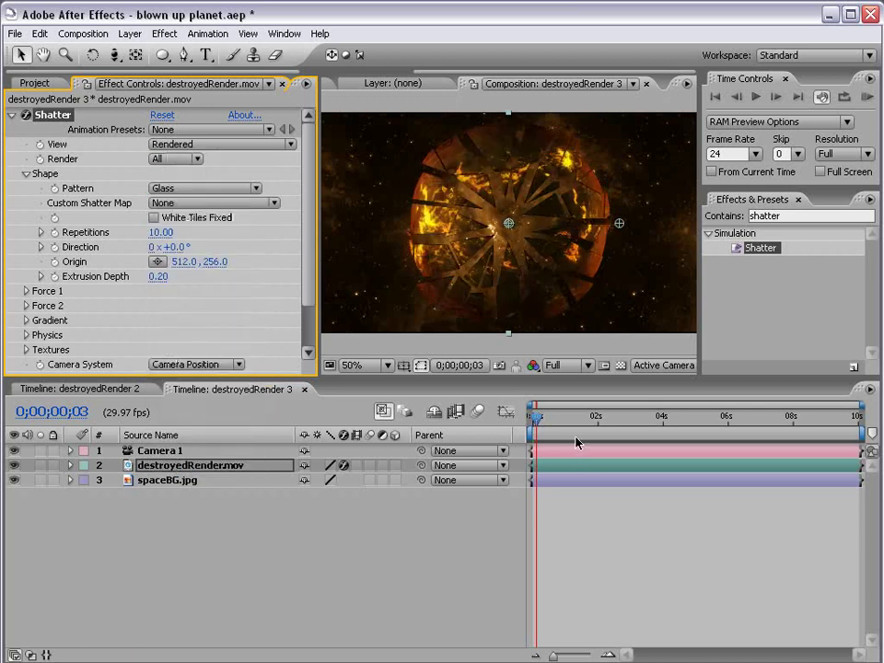
drag(543, 420, 538, 416)
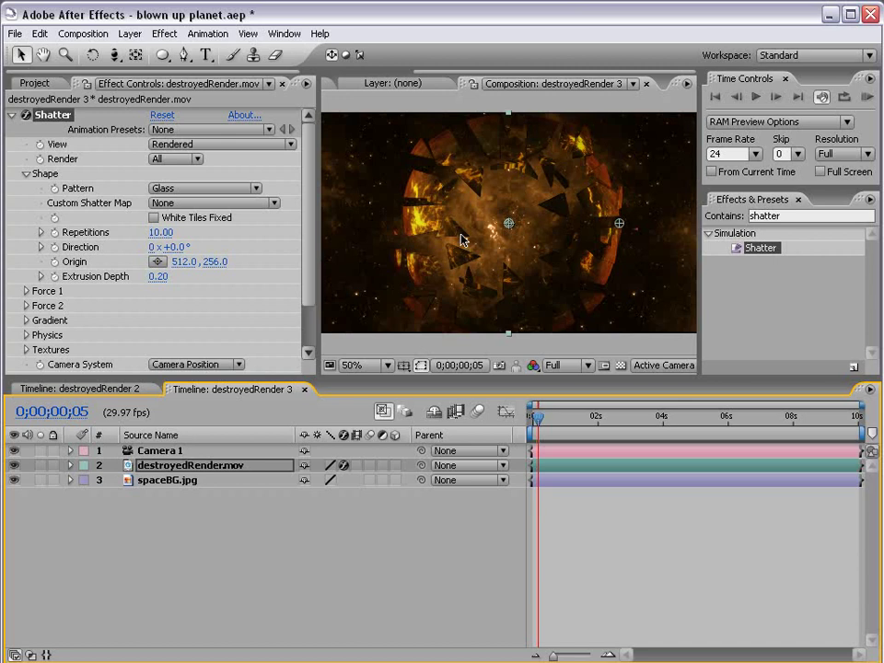
Set the Shatter shape's repetitions to 60 and check the smaller fragments
click(155, 236)
text(60)
key(Return)
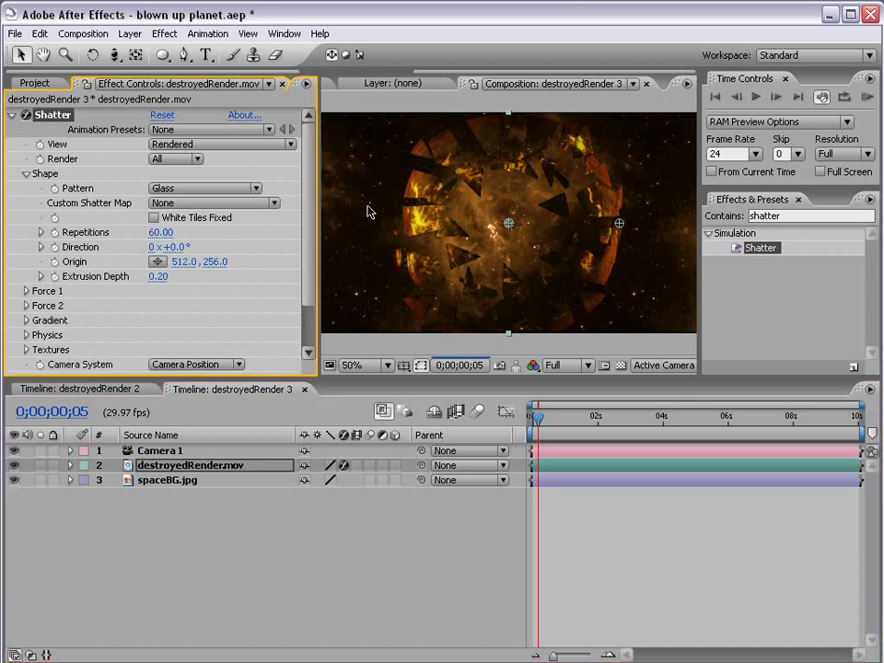
mouse_move(537, 425)
mouse_down()
mouse_move(549, 422)
mouse_move(537, 421)
mouse_up()
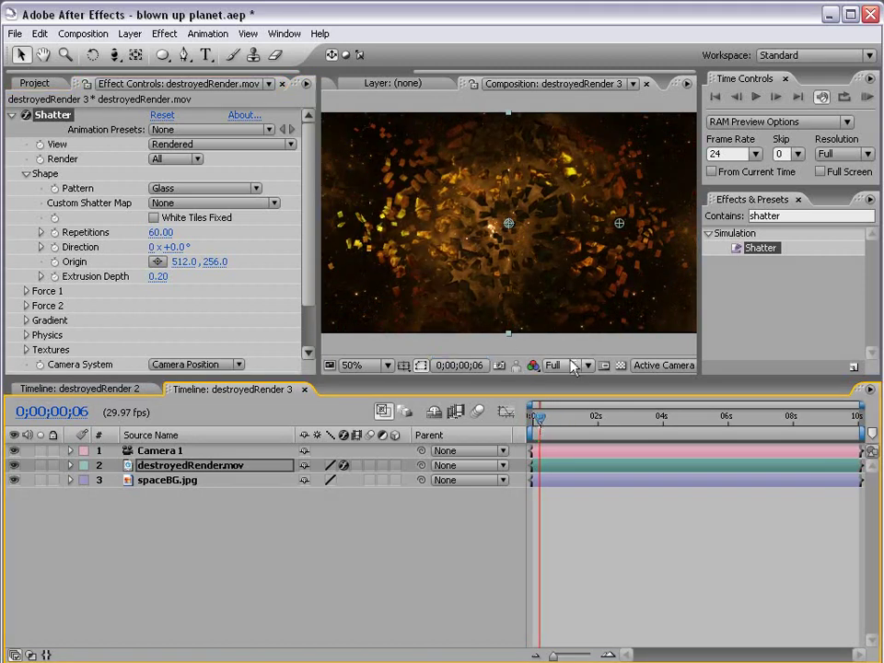
Lower the composition preview resolution to Half and scrub through the first frames of the explosion
click(564, 365)
click(567, 398)
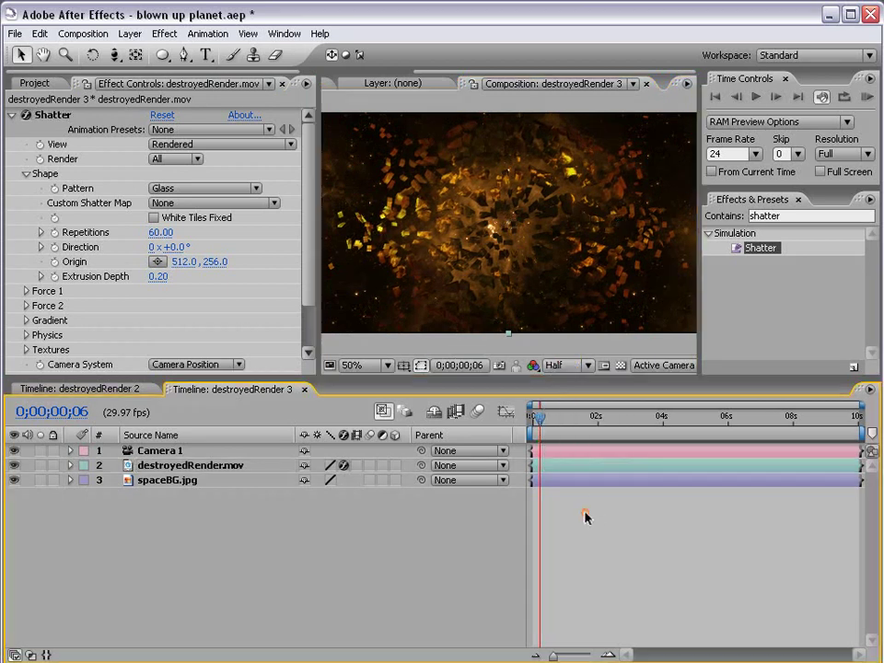
drag(550, 421, 535, 422)
Set Shatter's Force 1 radius to 0.22, checking the explosion over the first frames
click(25, 173)
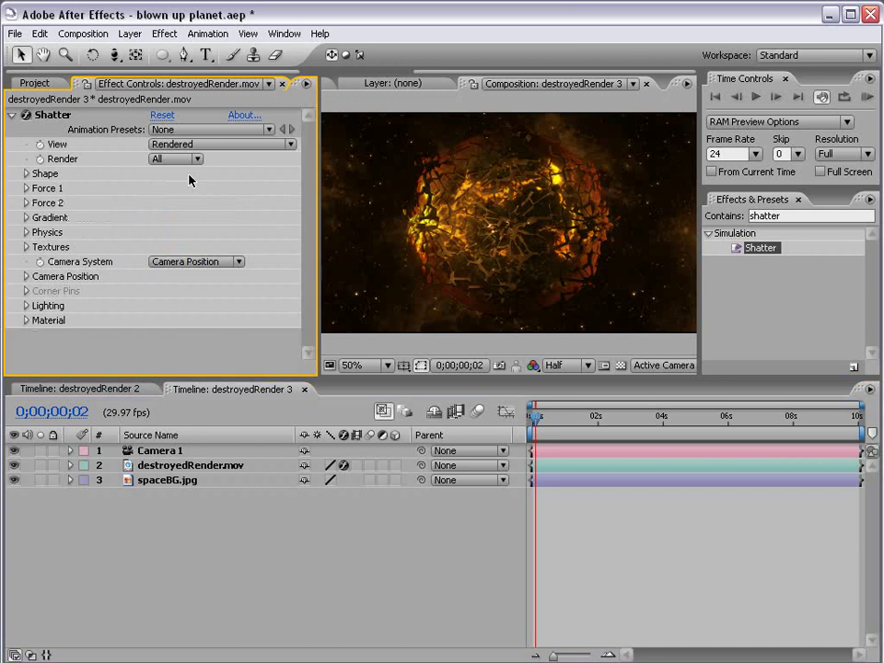
click(26, 188)
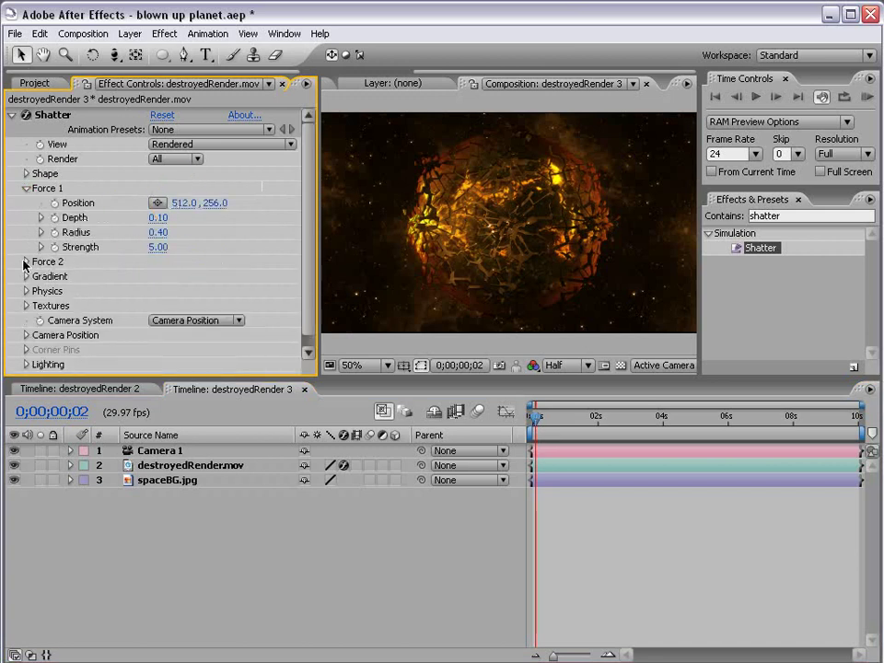
click(26, 261)
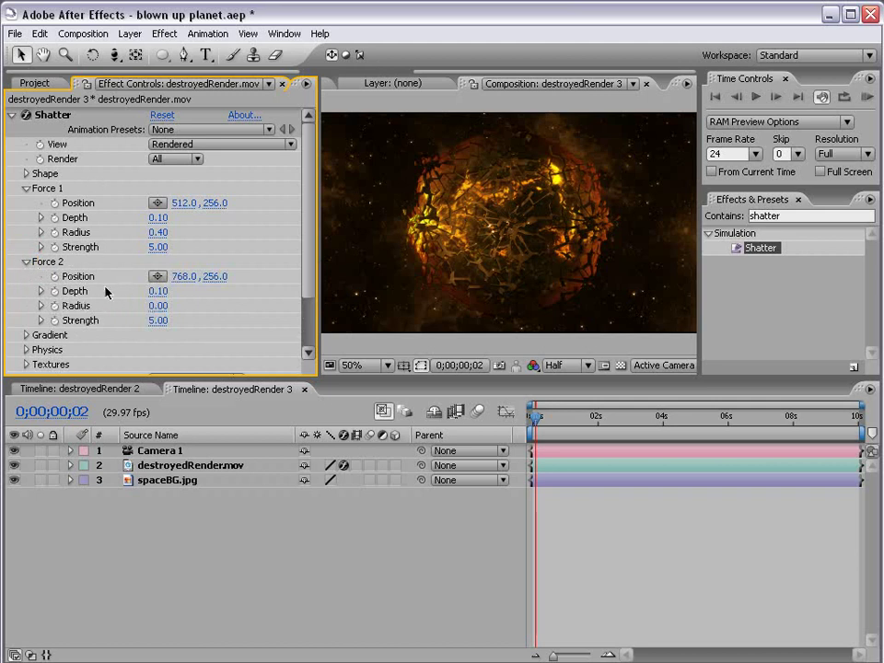
click(26, 262)
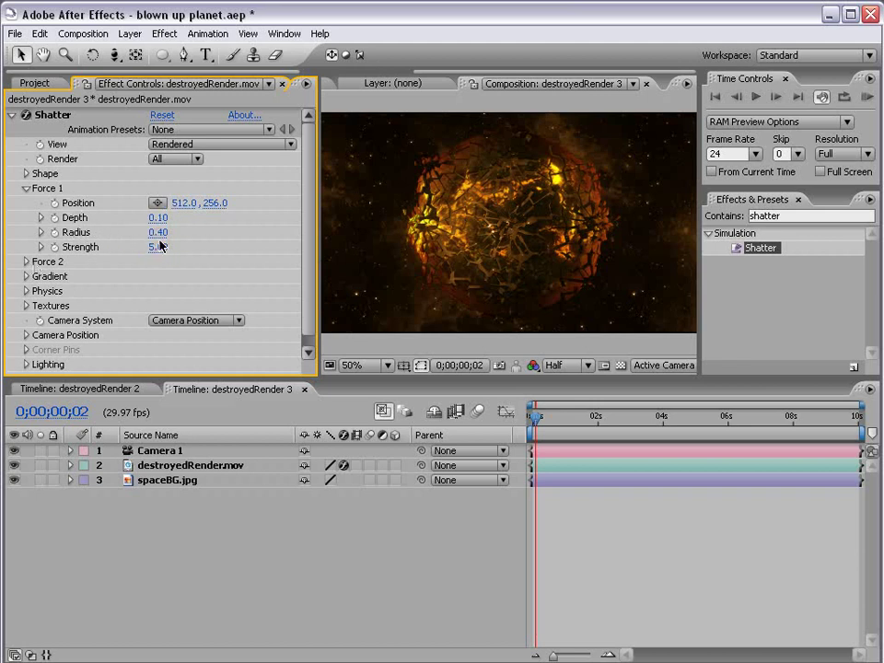
drag(157, 233, 140, 233)
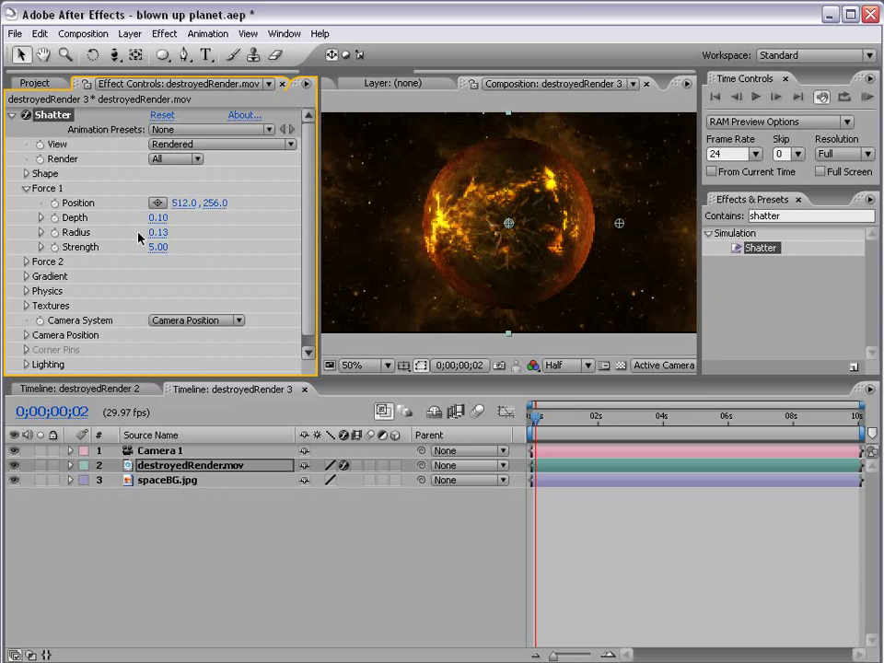
mouse_move(537, 417)
mouse_down()
mouse_move(574, 416)
mouse_move(532, 416)
mouse_move(555, 417)
mouse_move(541, 420)
mouse_up()
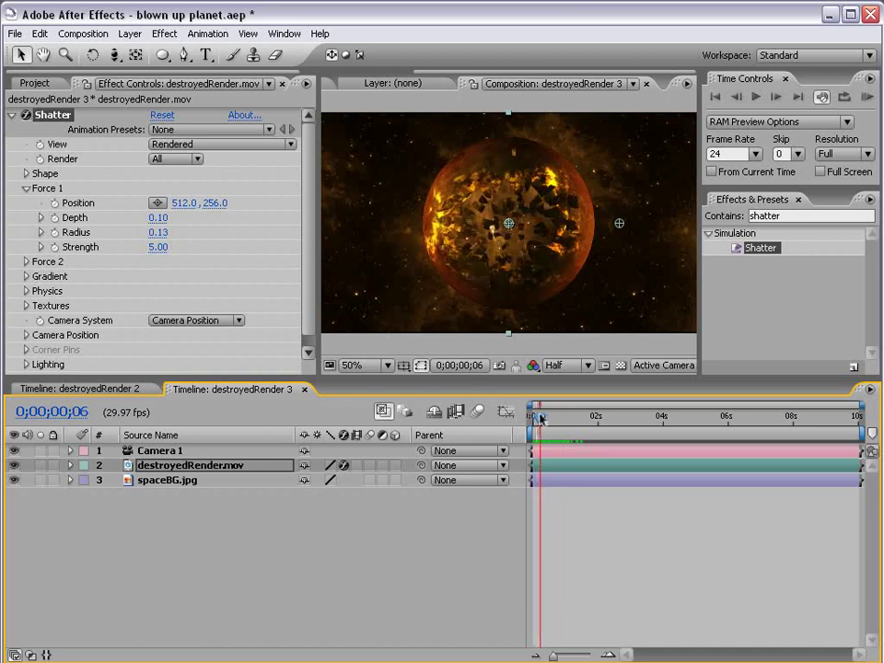
mouse_move(153, 232)
mouse_down()
mouse_move(171, 233)
mouse_move(158, 233)
mouse_up()
mouse_move(538, 420)
mouse_down()
mouse_move(561, 417)
mouse_move(537, 416)
mouse_up()
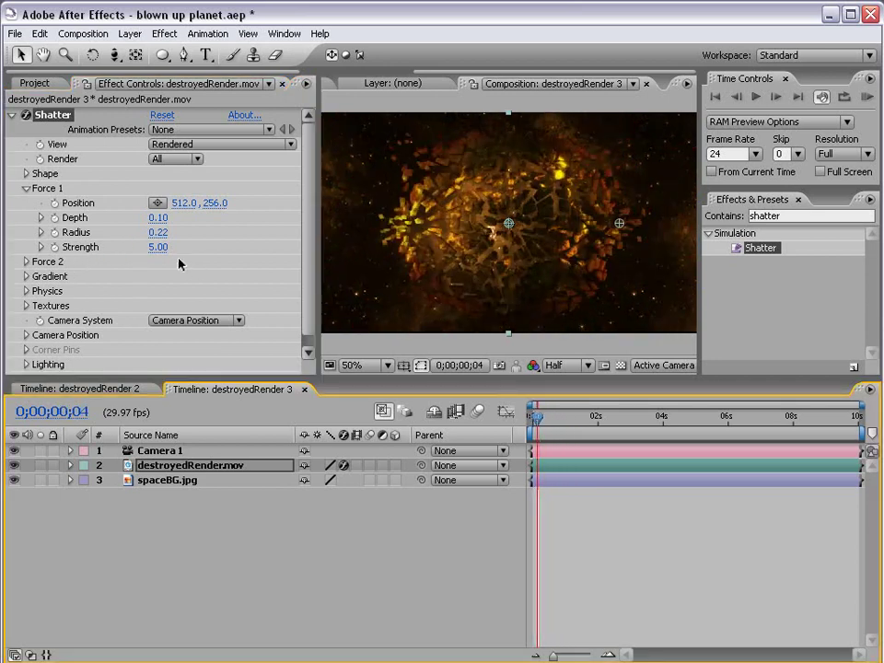
Set Shatter's Force 1 strength to 8.80 and scrub the explosion from the start to two seconds
drag(159, 247, 187, 247)
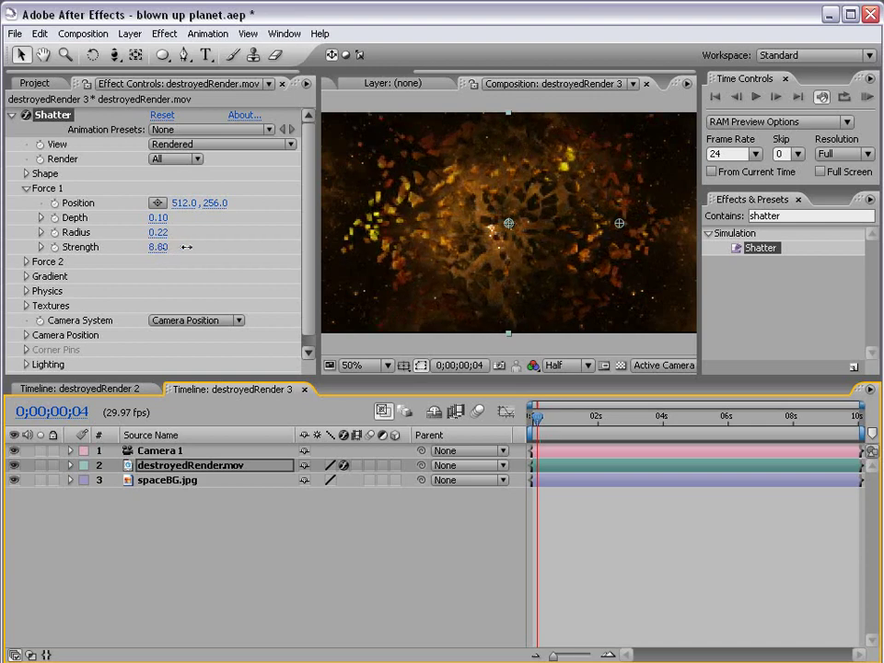
mouse_move(531, 417)
mouse_down()
mouse_move(573, 416)
mouse_move(533, 417)
mouse_up()
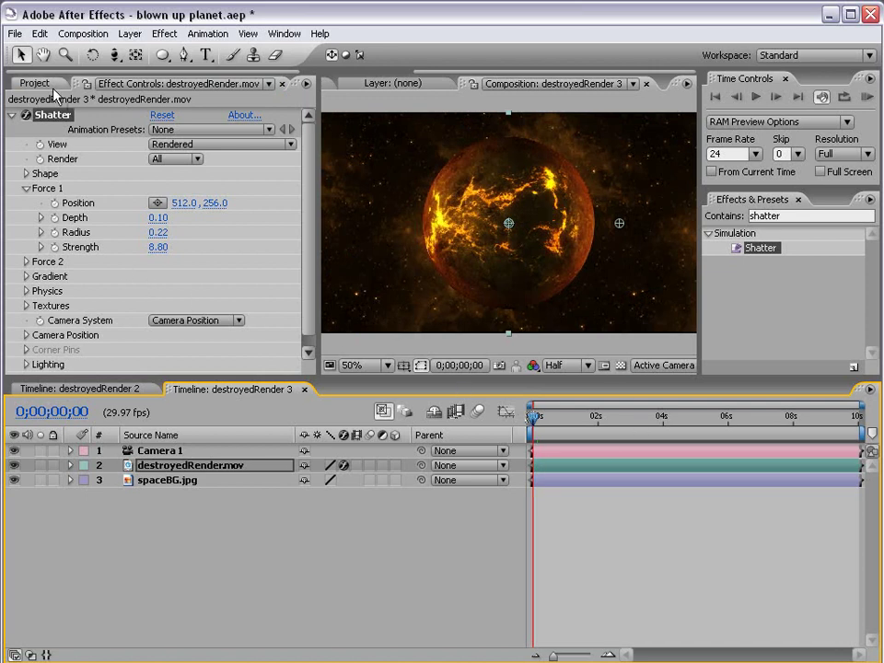
drag(539, 428, 598, 445)
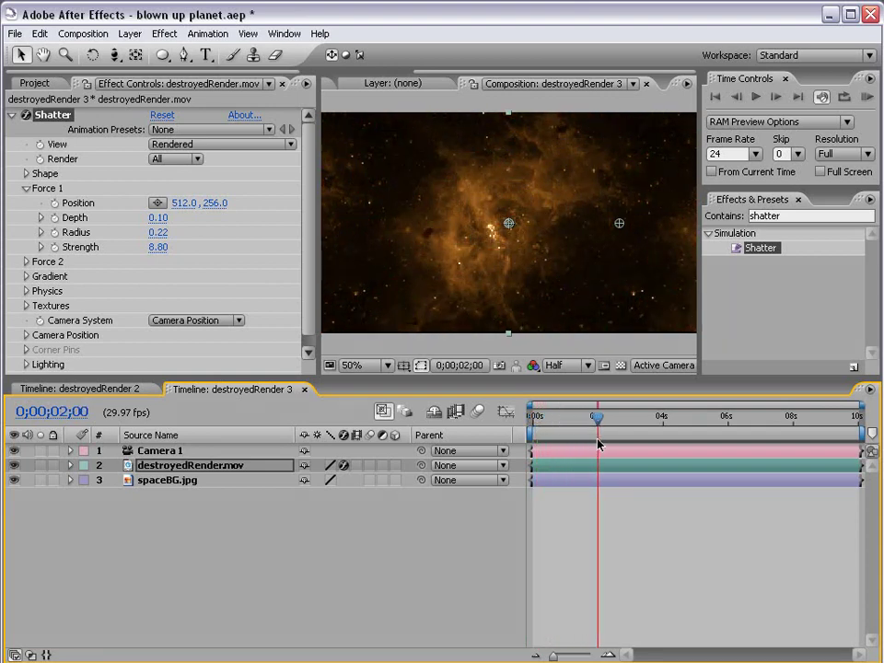
Set Shatter's Force 1 radius to 0 at the two-second mark and turn on keyframing for it
click(166, 235)
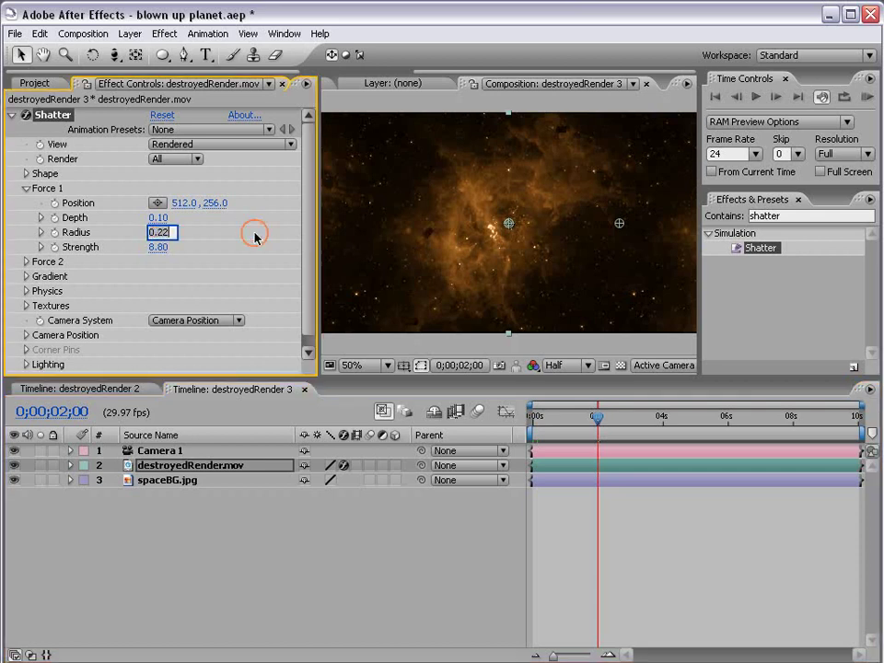
text(0)
key(Return)
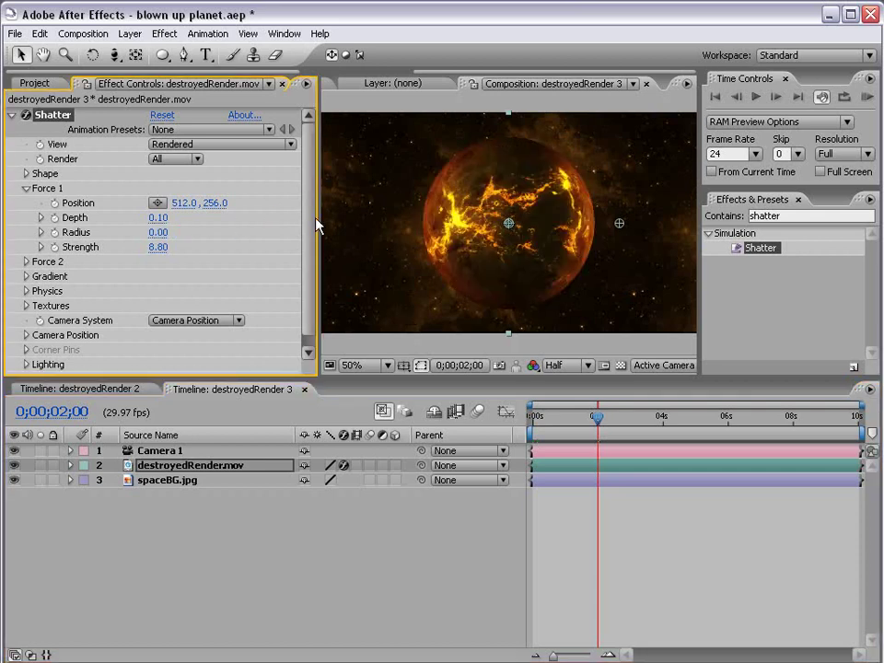
click(55, 234)
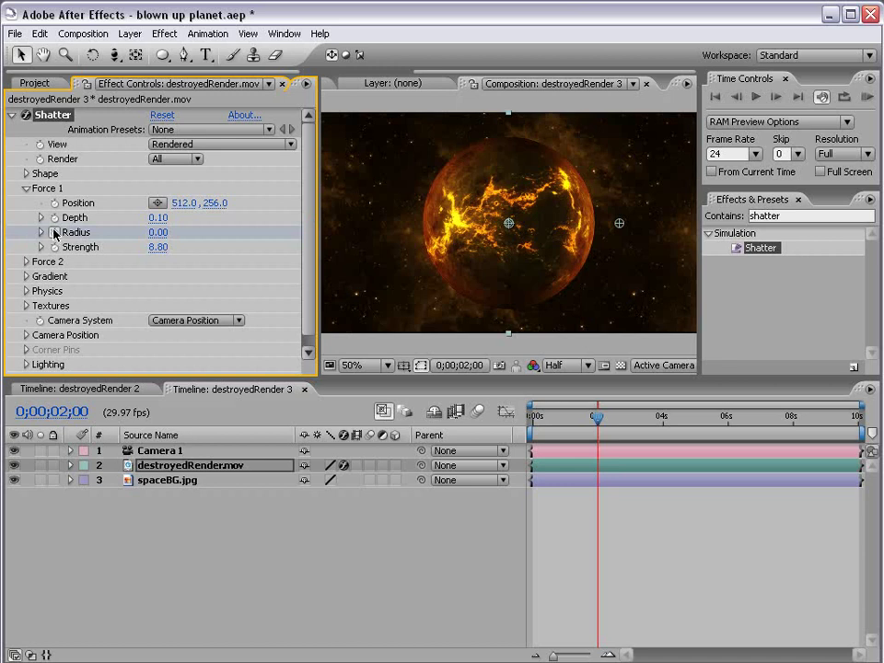
Advance one frame to 0;00;02;01 and keyframe the Force 1 radius at 0.28
key(Page_Down)
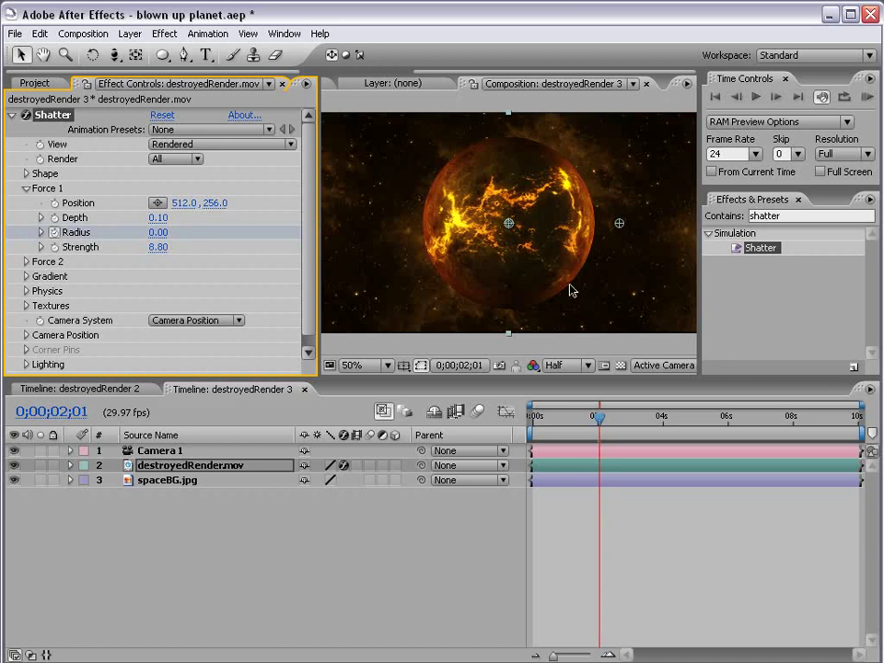
right_click(96, 234)
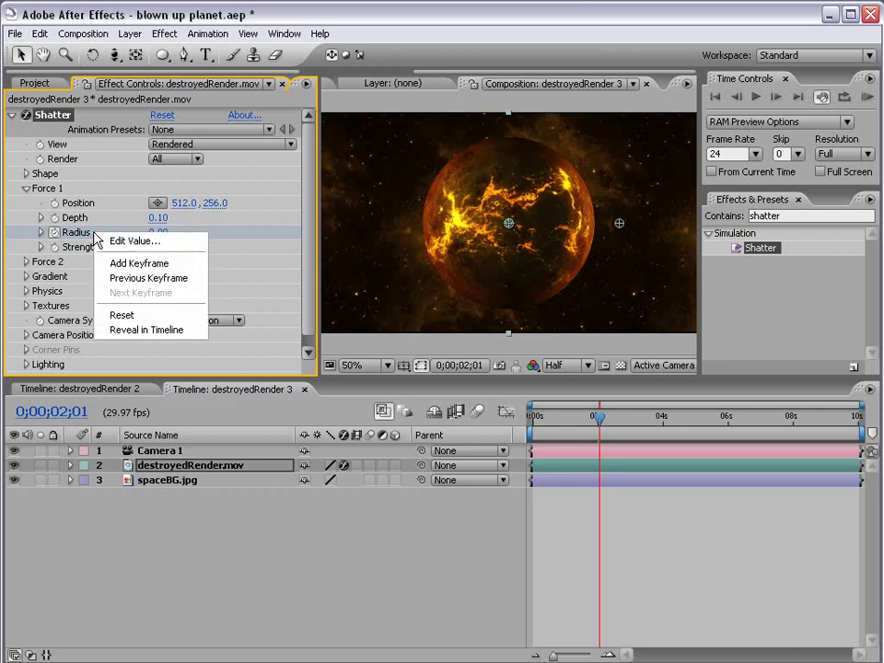
click(271, 309)
mouse_move(154, 233)
mouse_down()
mouse_move(181, 226)
mouse_move(161, 238)
mouse_up()
click(611, 560)
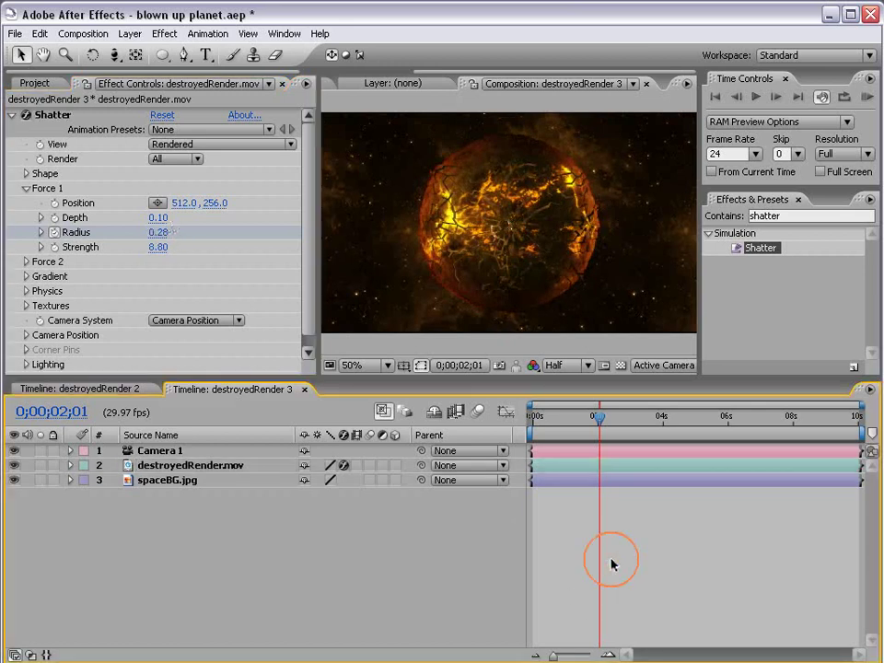
Scrub the timeline on either side of two seconds to check when the planet starts breaking apart
drag(598, 417, 562, 429)
mouse_move(592, 425)
mouse_down()
mouse_move(624, 426)
mouse_move(597, 426)
mouse_move(605, 427)
mouse_up()
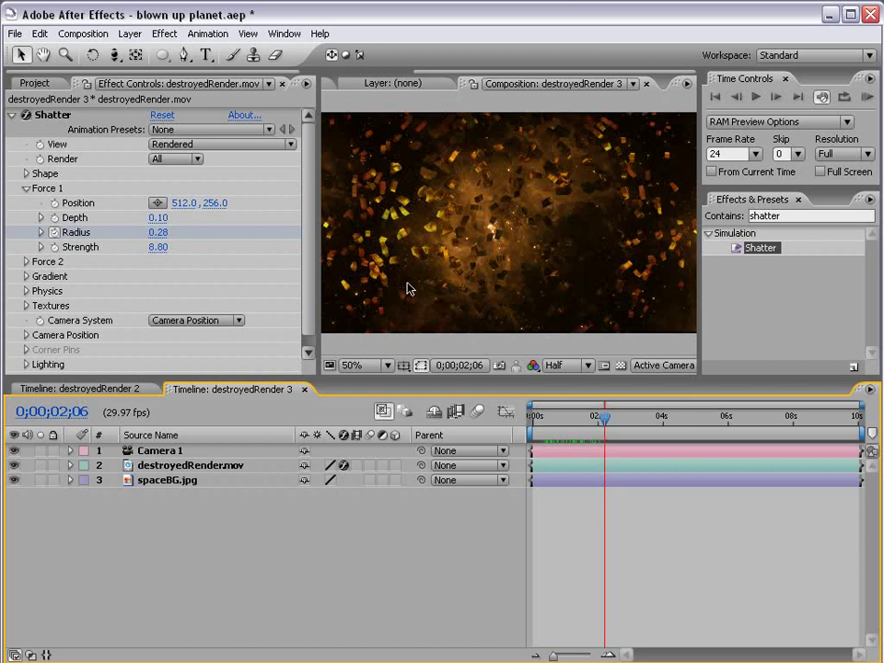
mouse_move(606, 422)
mouse_down()
mouse_move(657, 421)
mouse_move(596, 427)
mouse_up()
drag(159, 232, 114, 247)
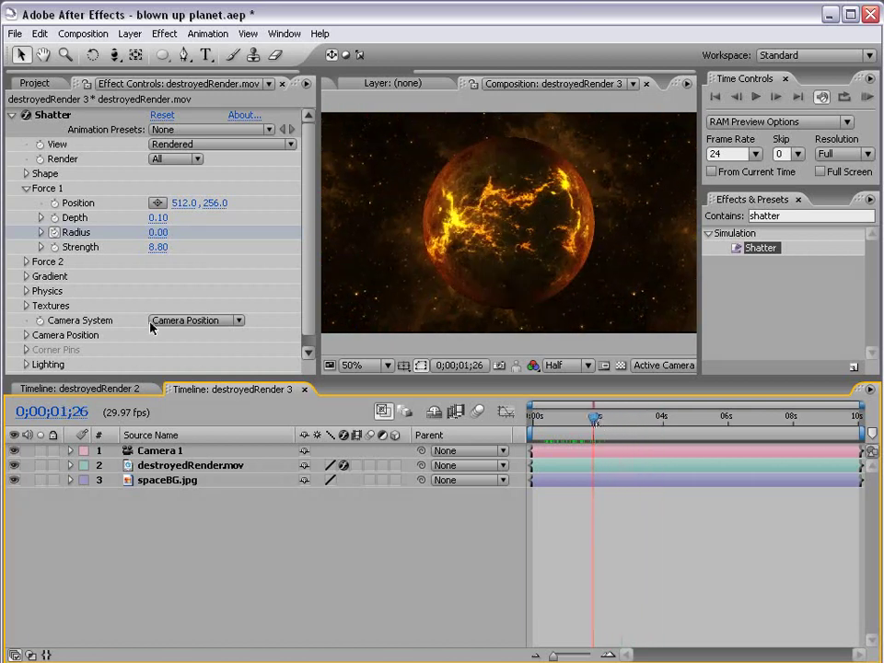
Look over Shatter's Force 2 settings, set the physics gravity to 1, and scrub to just past two seconds
click(27, 189)
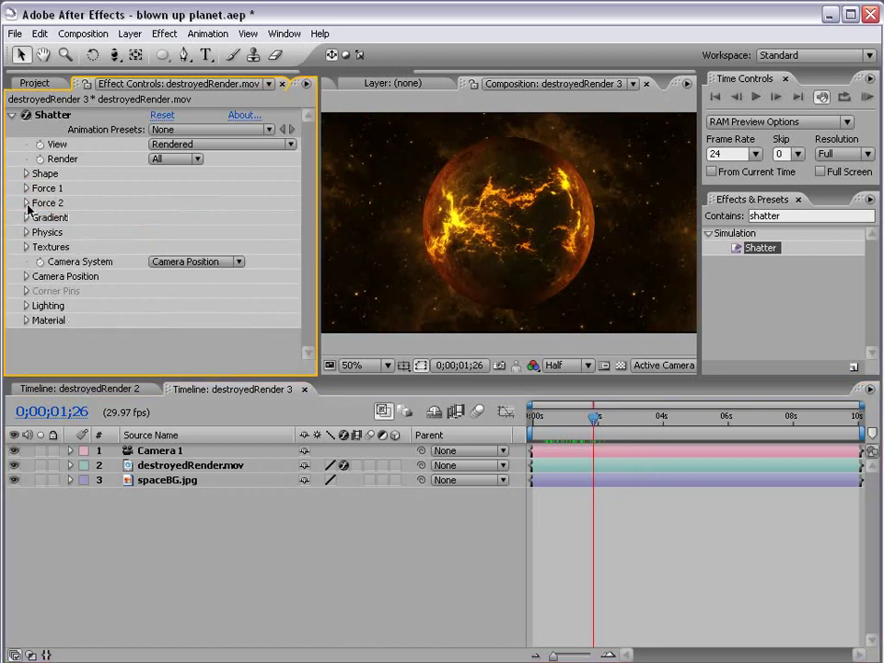
click(27, 204)
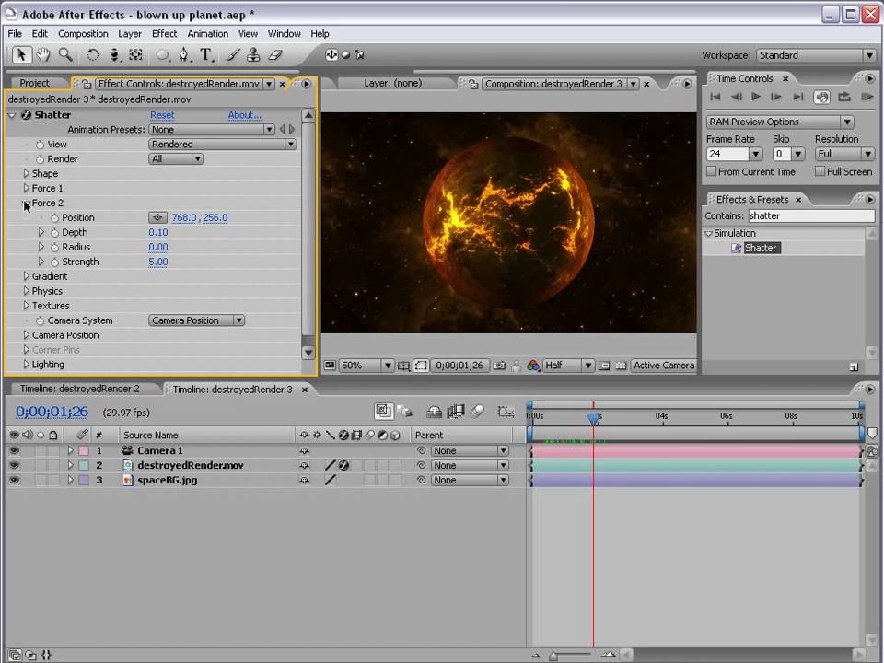
click(27, 204)
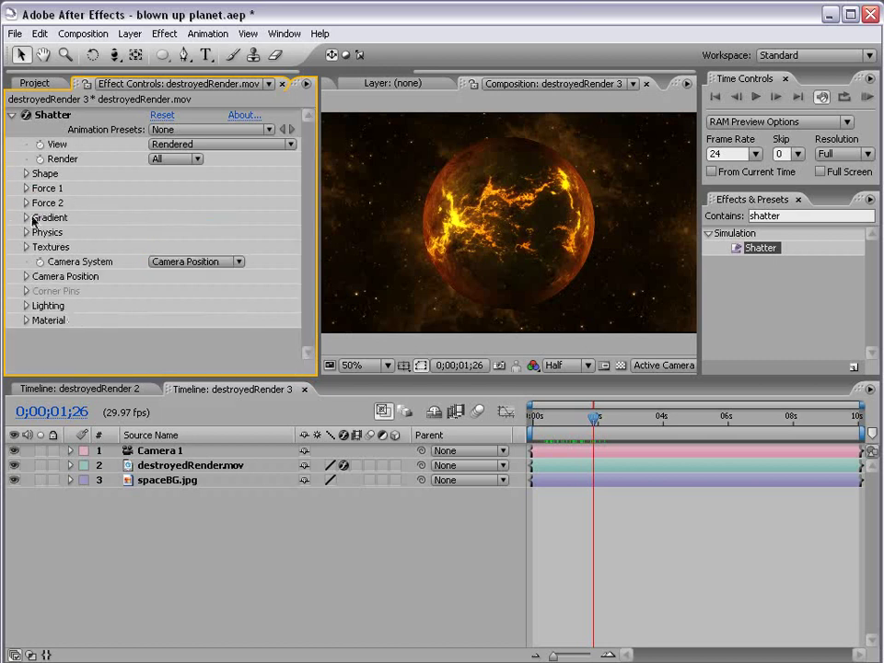
click(27, 233)
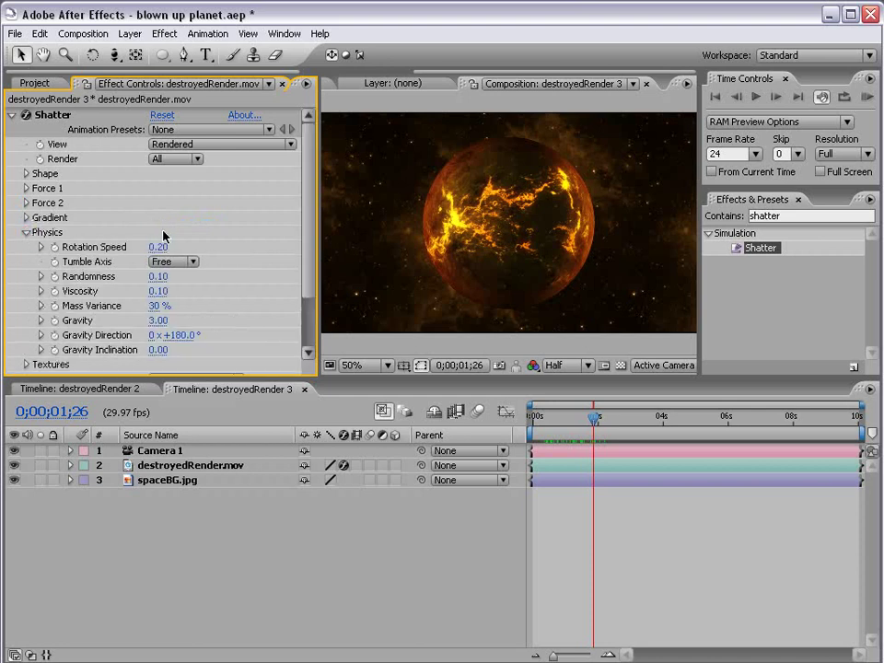
click(157, 321)
text(3)
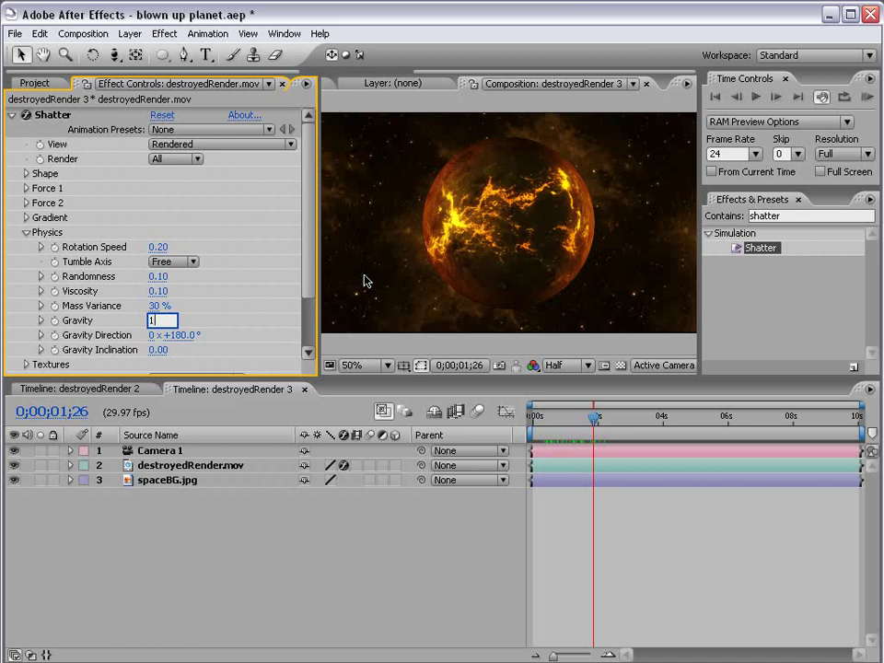
click(364, 280)
drag(564, 419, 599, 416)
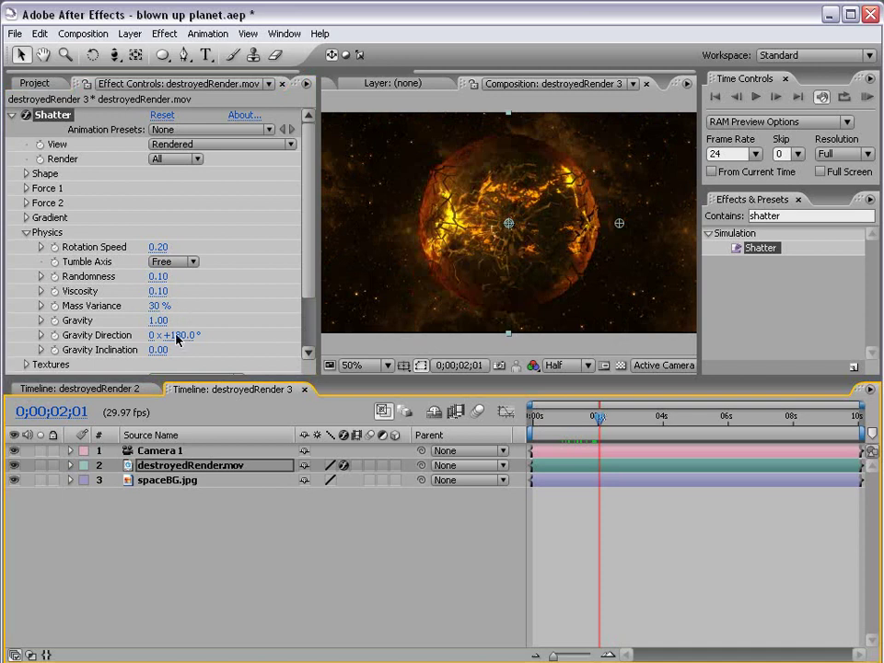
Try a Shatter physics viscosity of 0.44, scrub the explosion to 0;00;02;24, and restore the viscosity to 0.10
drag(159, 291, 175, 292)
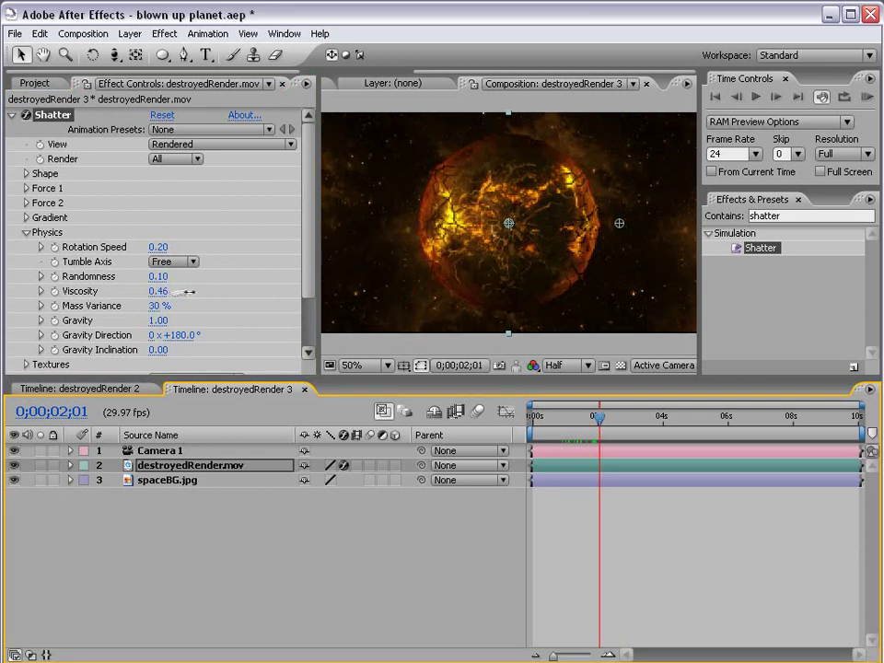
click(598, 405)
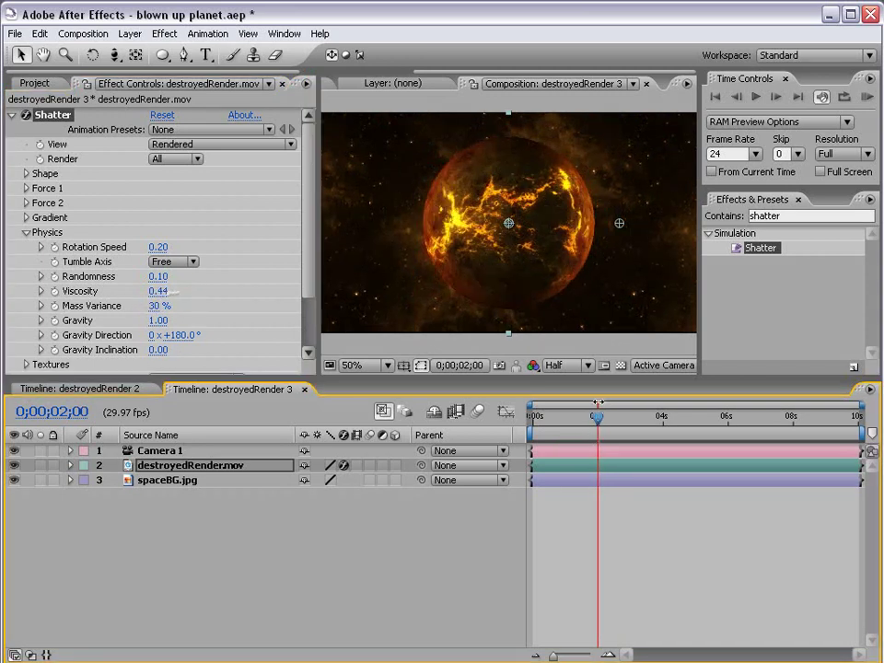
drag(597, 422, 623, 429)
click(163, 291)
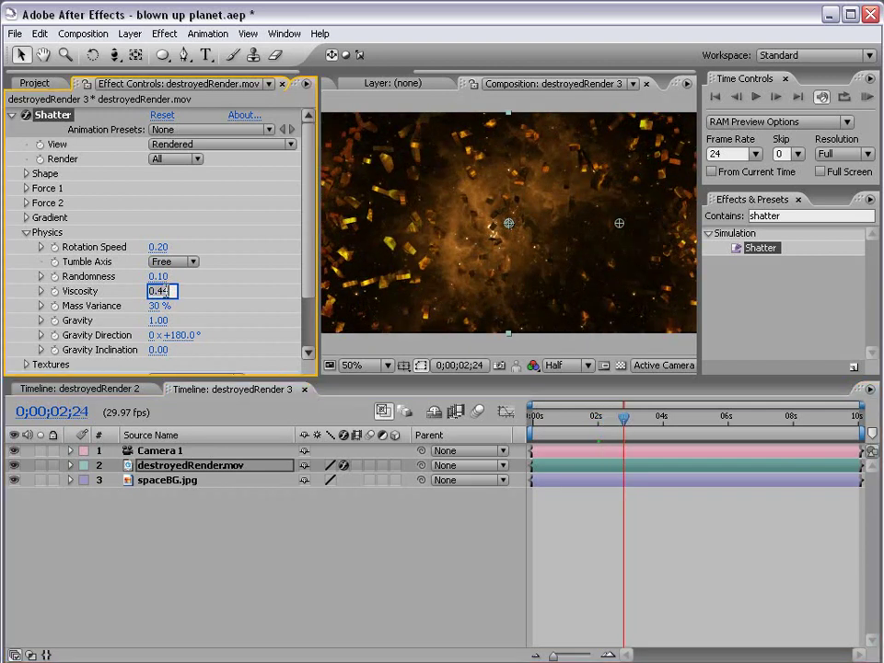
text(0.1)
key(Return)
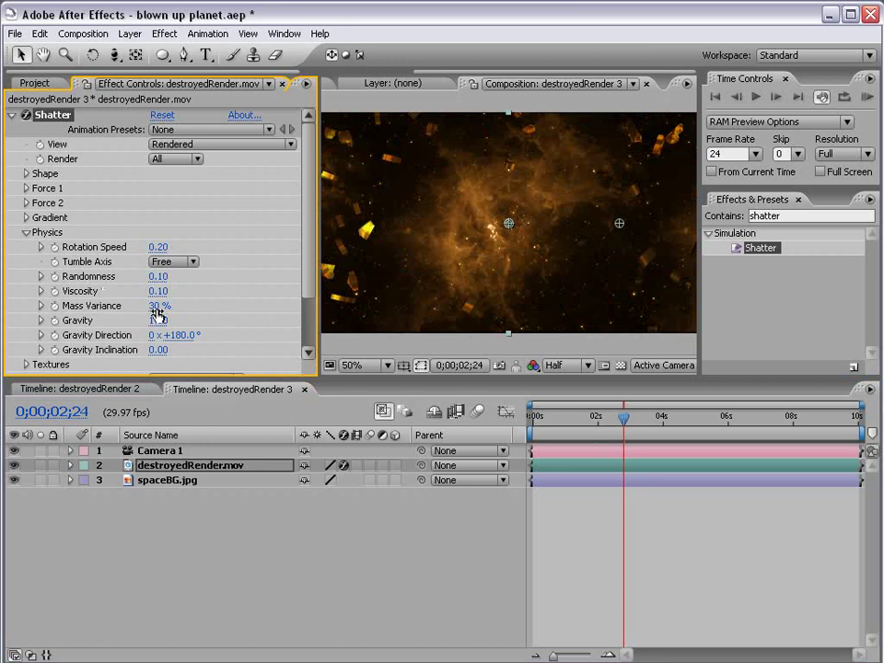
Set Shatter's mass variance to 42% and check the flying fragments at 0;00;02;06
drag(612, 426, 601, 425)
mouse_move(160, 306)
mouse_down()
mouse_move(189, 298)
mouse_move(121, 296)
mouse_move(158, 296)
mouse_up()
mouse_move(601, 417)
mouse_down()
mouse_move(583, 418)
mouse_move(614, 417)
mouse_move(604, 418)
mouse_up()
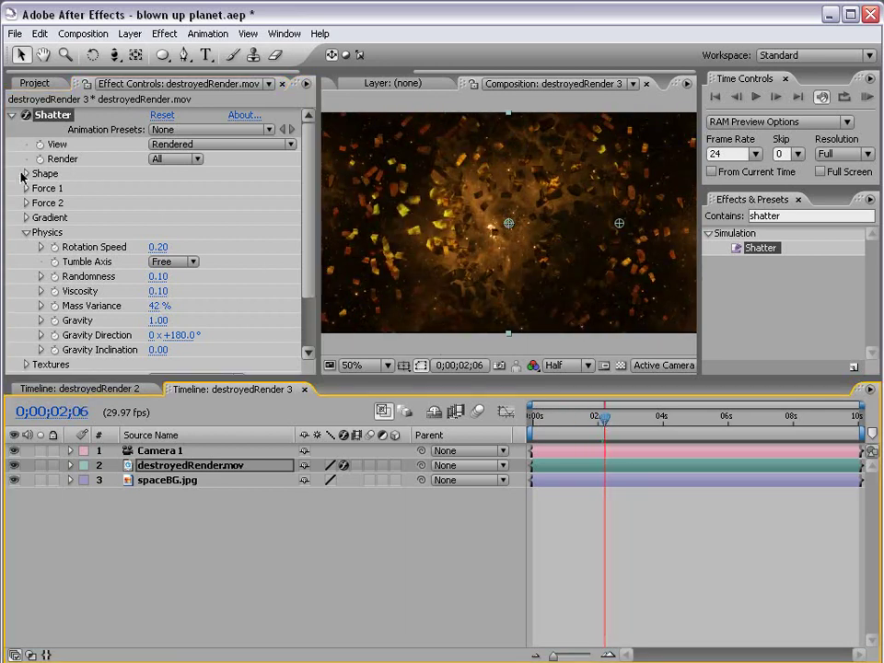
Try a Shatter extrusion depth of about 0.9, restore it to 0.20, and collapse the Shape and Physics settings
click(26, 174)
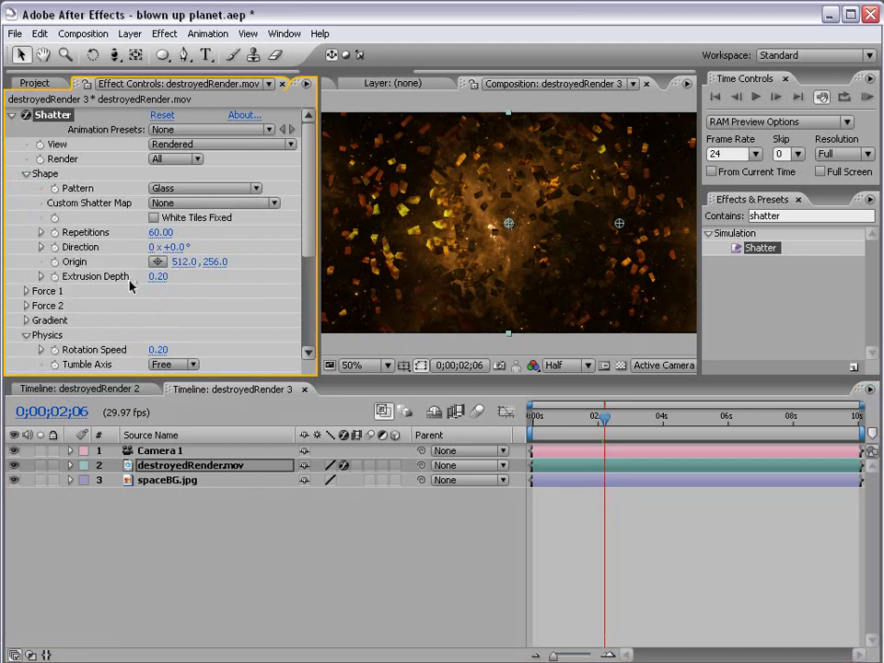
drag(157, 277, 203, 270)
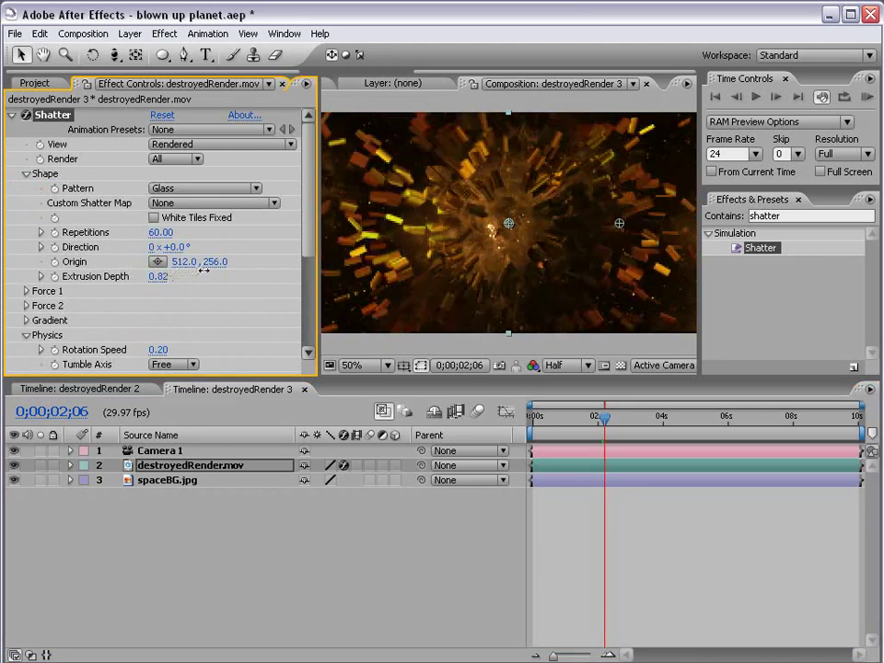
click(159, 277)
text(0.9)
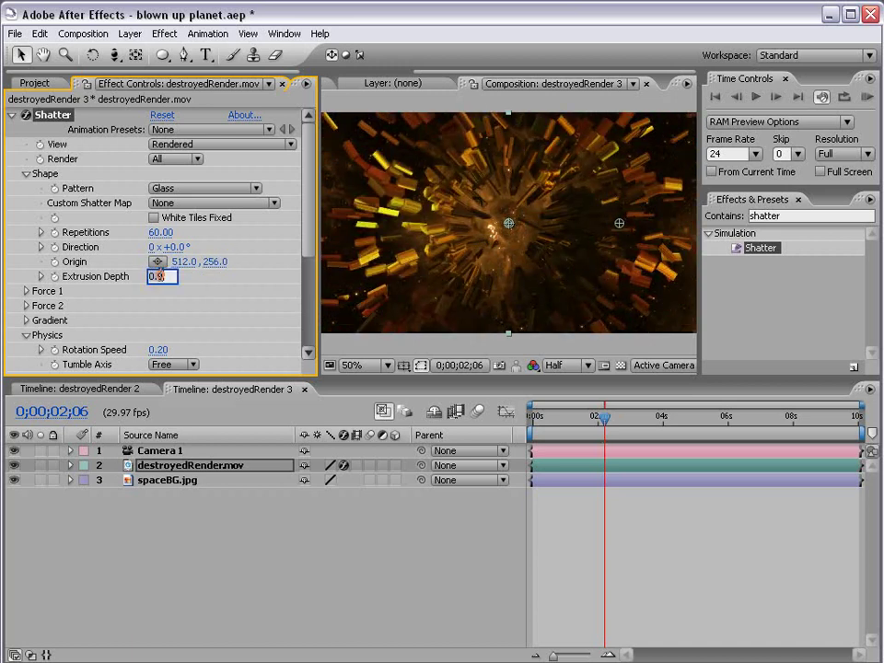
key(Return)
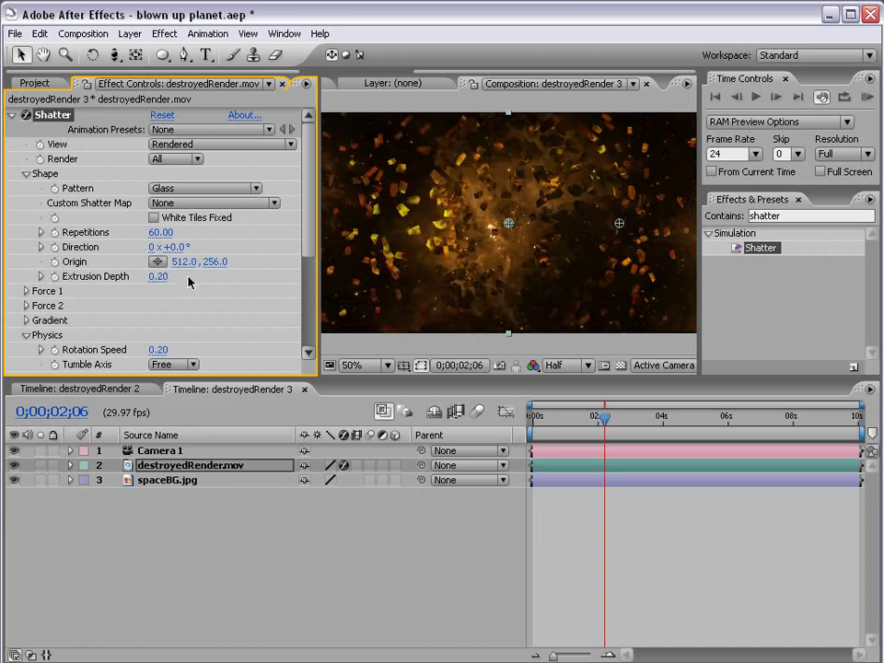
right_click(100, 287)
click(123, 364)
click(26, 175)
click(27, 232)
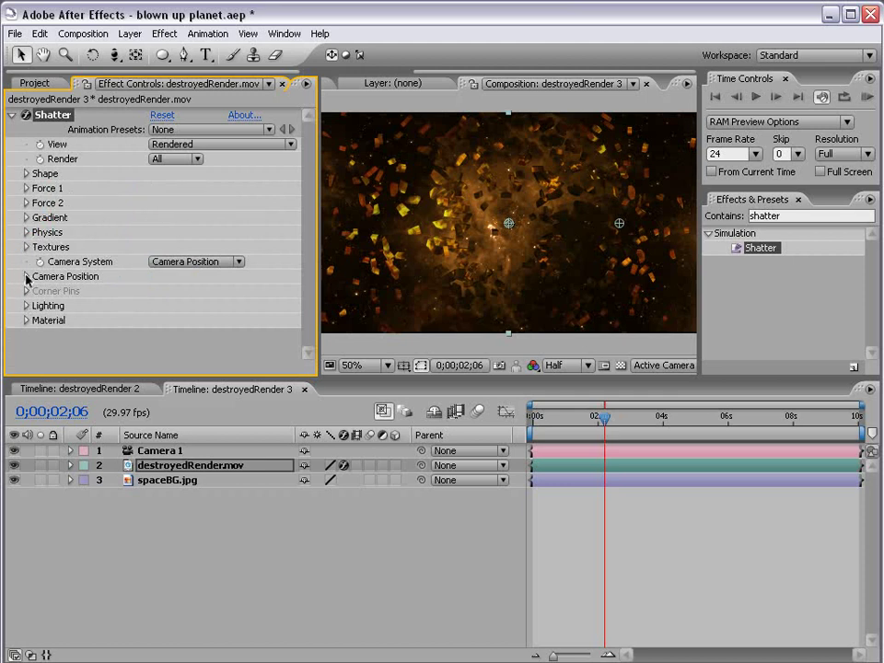
Try changing the X rotation of Shatter's own camera position, and undo the change
click(27, 277)
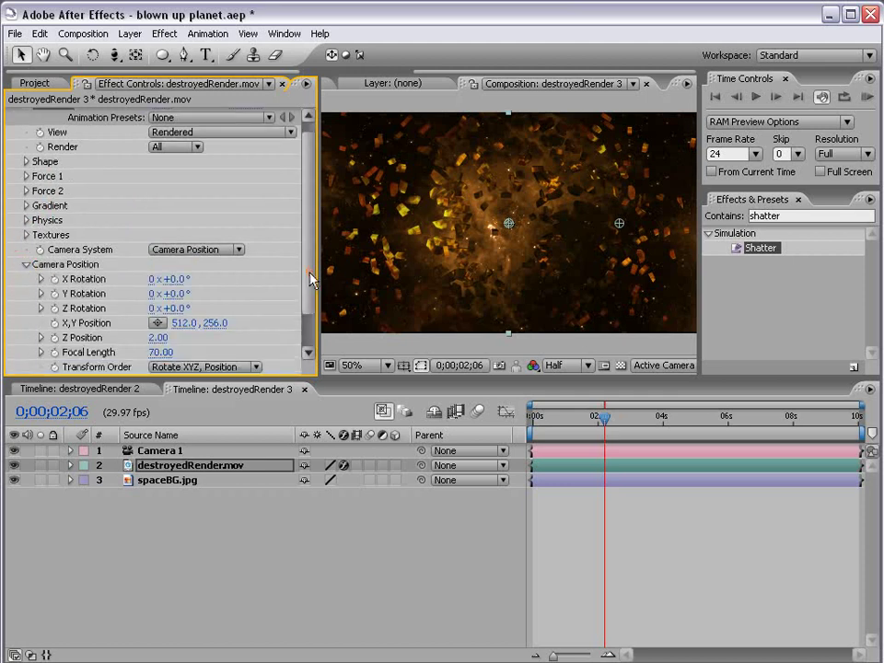
scroll(248, 267, down, 2)
drag(182, 252, 152, 247)
key(ctrl+z)
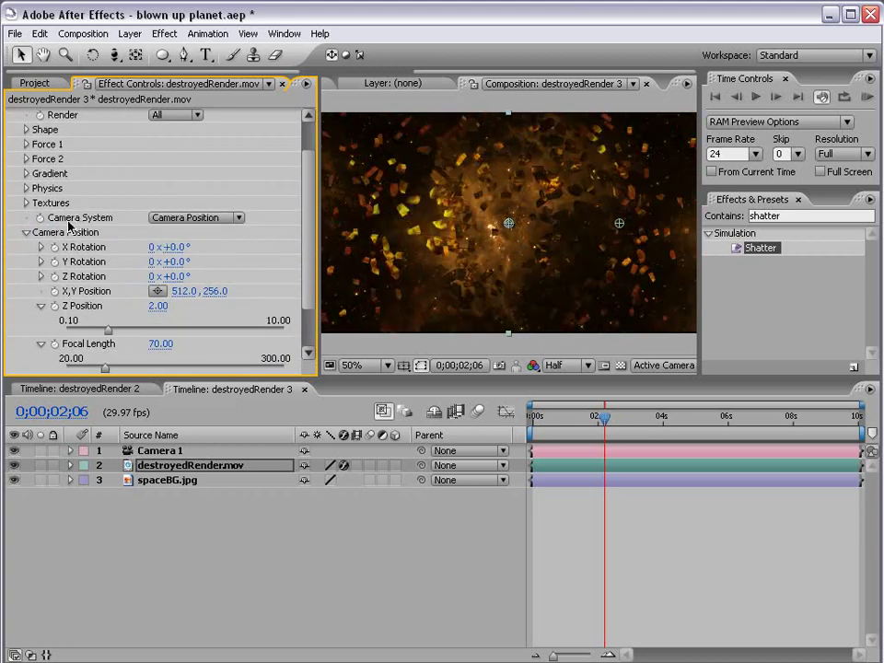
Set Shatter's camera system to Comp Camera and try orbiting the composition camera around the fragments
click(178, 217)
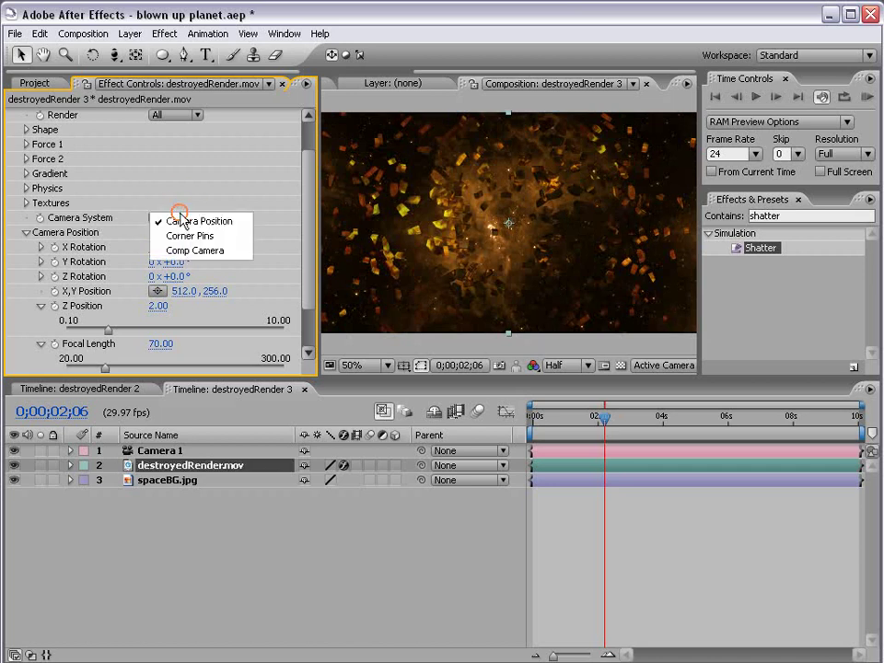
click(214, 255)
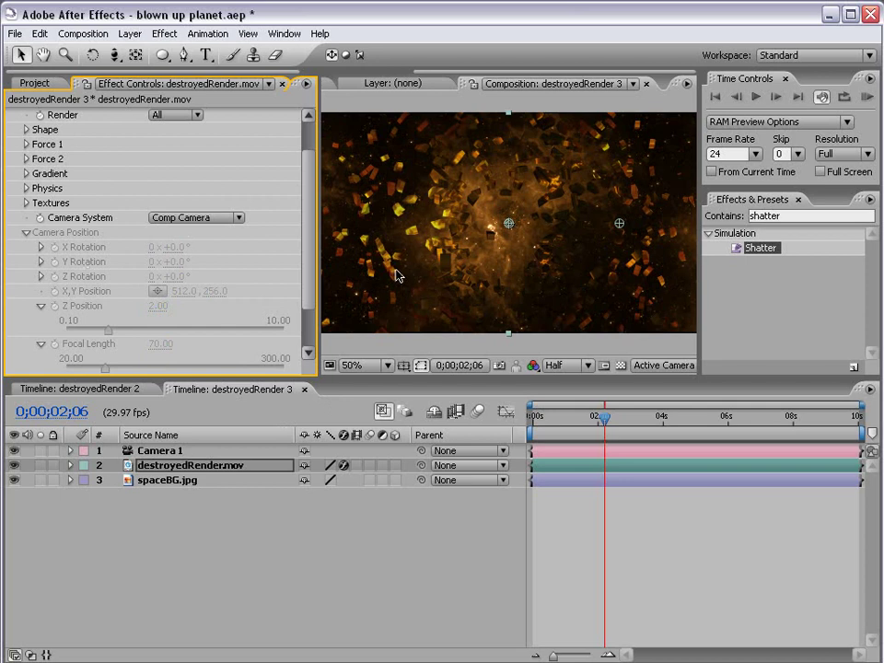
drag(114, 55, 118, 57)
mouse_move(431, 211)
mouse_down()
mouse_move(556, 249)
mouse_move(627, 248)
mouse_move(670, 201)
mouse_move(451, 230)
mouse_move(446, 218)
mouse_up()
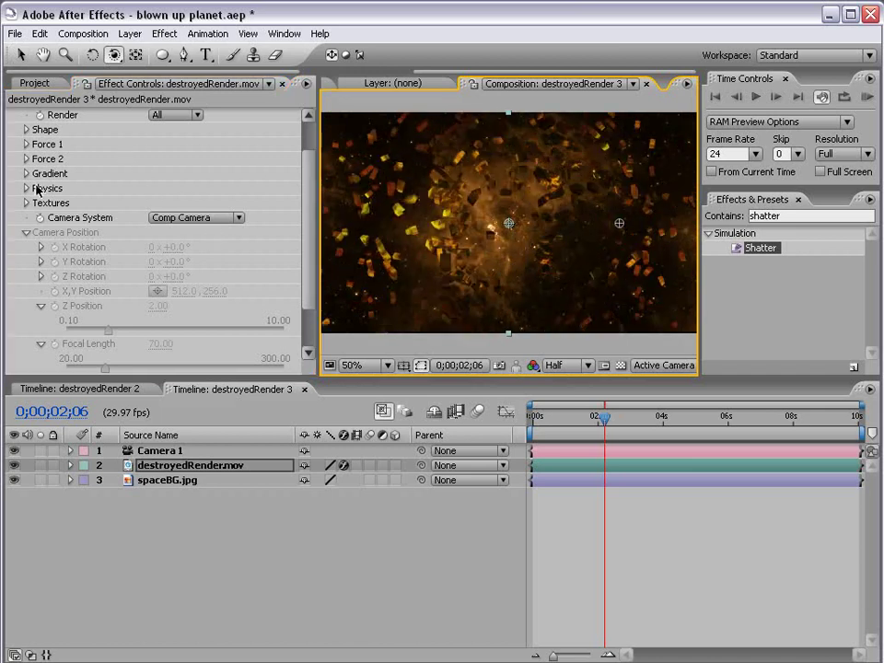
Set the ambient light in Shatter's lighting to 0.57 and check the planet at 0;00;01;24, before the explosion
click(25, 233)
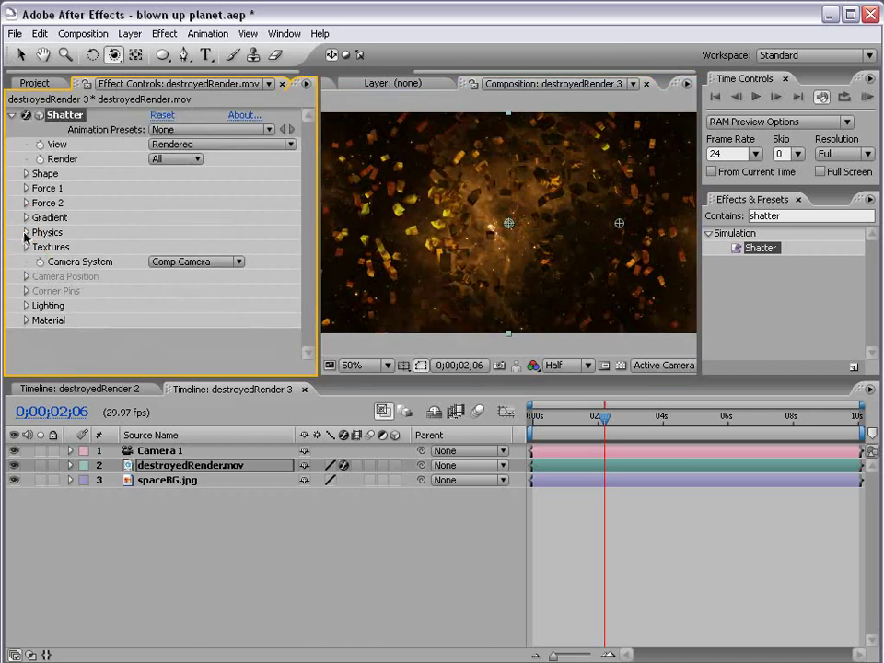
click(27, 307)
scroll(306, 301, down, 1)
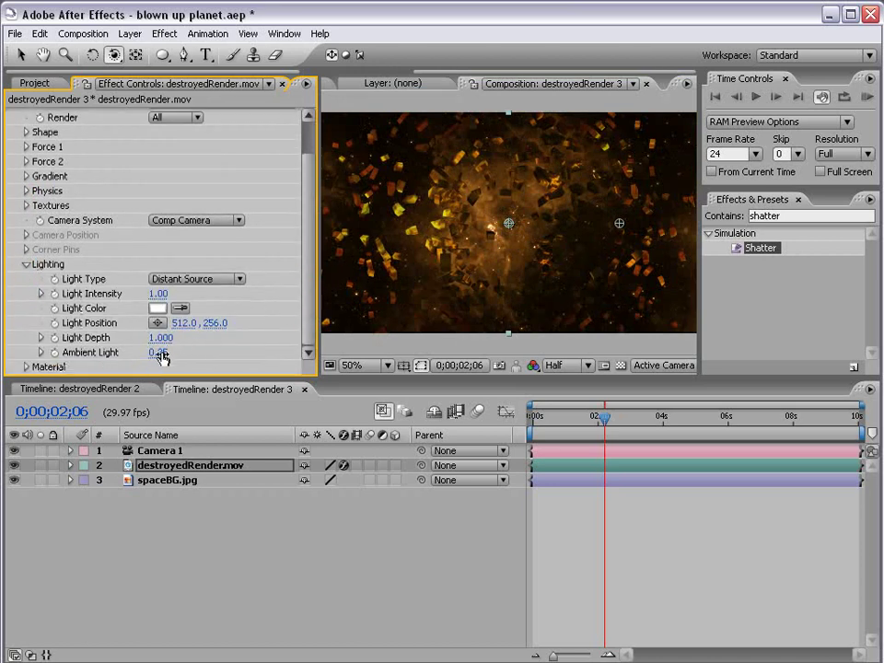
drag(160, 353, 212, 340)
click(309, 306)
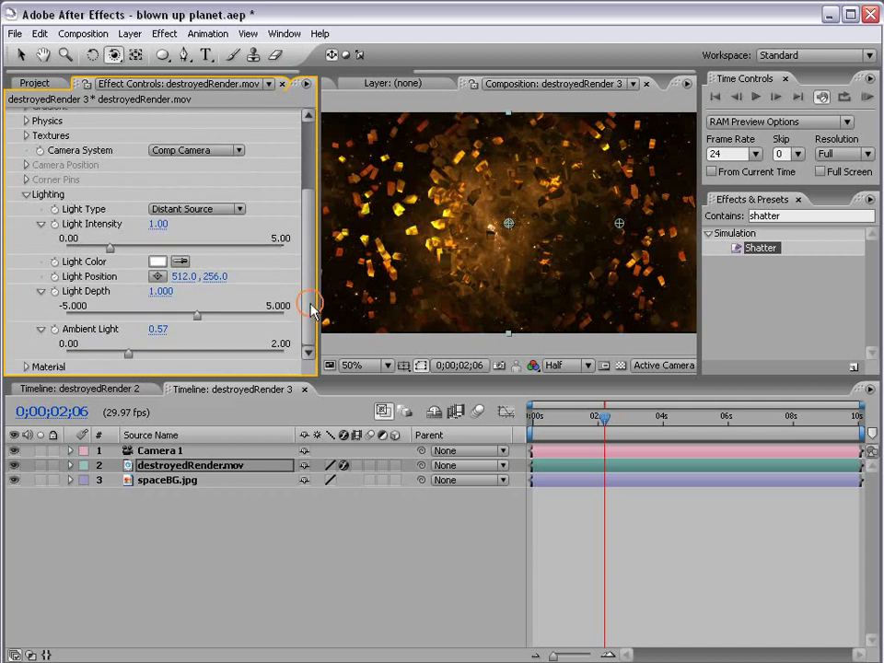
click(25, 194)
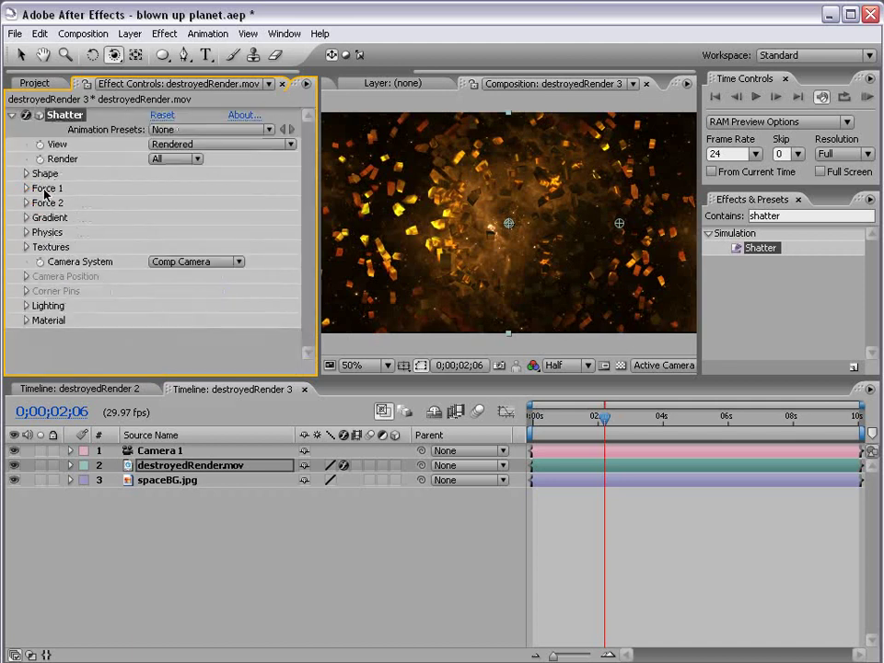
mouse_move(604, 417)
mouse_down()
mouse_move(587, 420)
mouse_move(601, 426)
mouse_move(592, 427)
mouse_up()
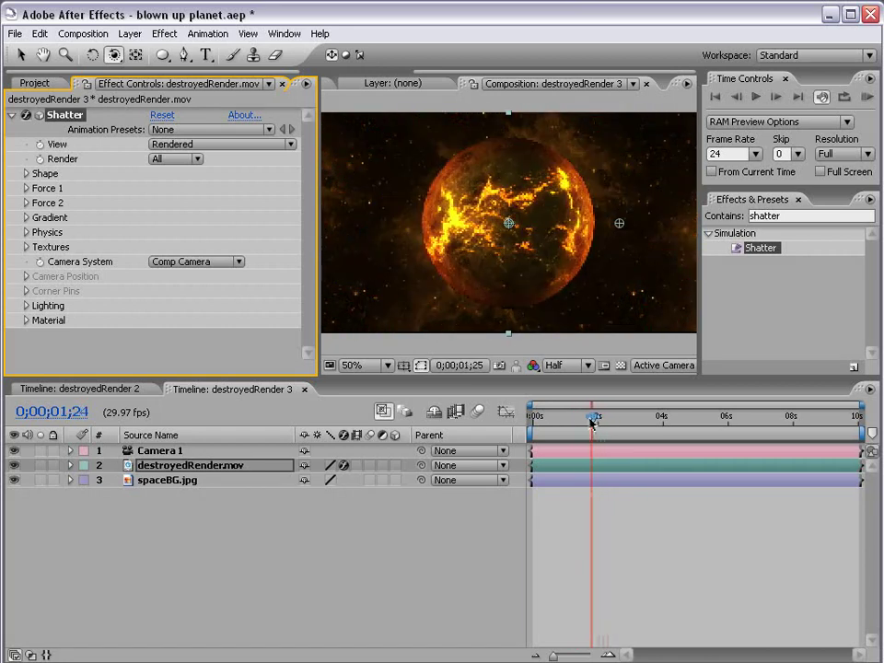
scroll(553, 245, up, 2)
scroll(542, 257, down, 2)
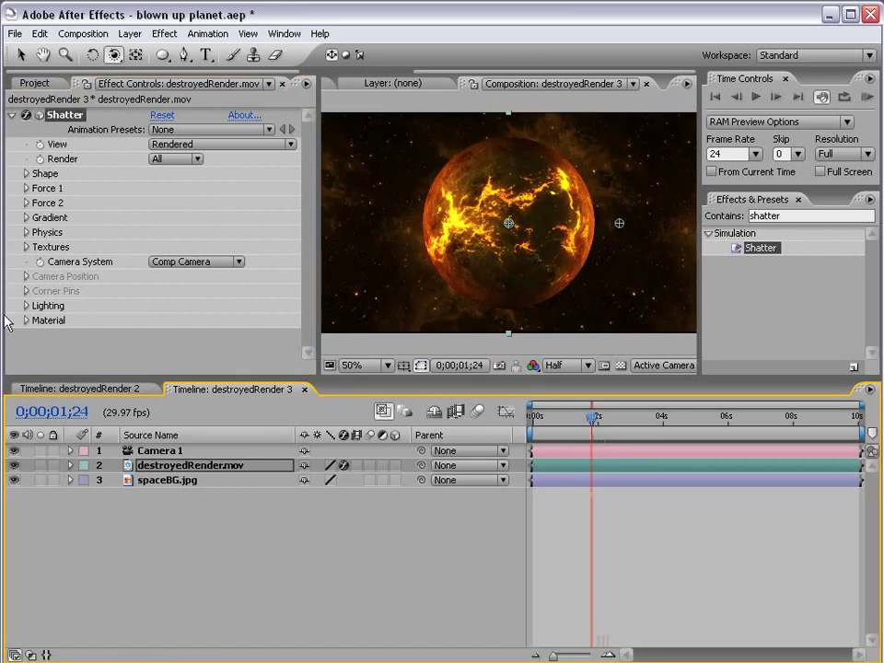
Set the ambient light in Shatter's lighting to 0.34 and check the fragments at 0;00;02;02
click(25, 307)
drag(126, 370, 103, 370)
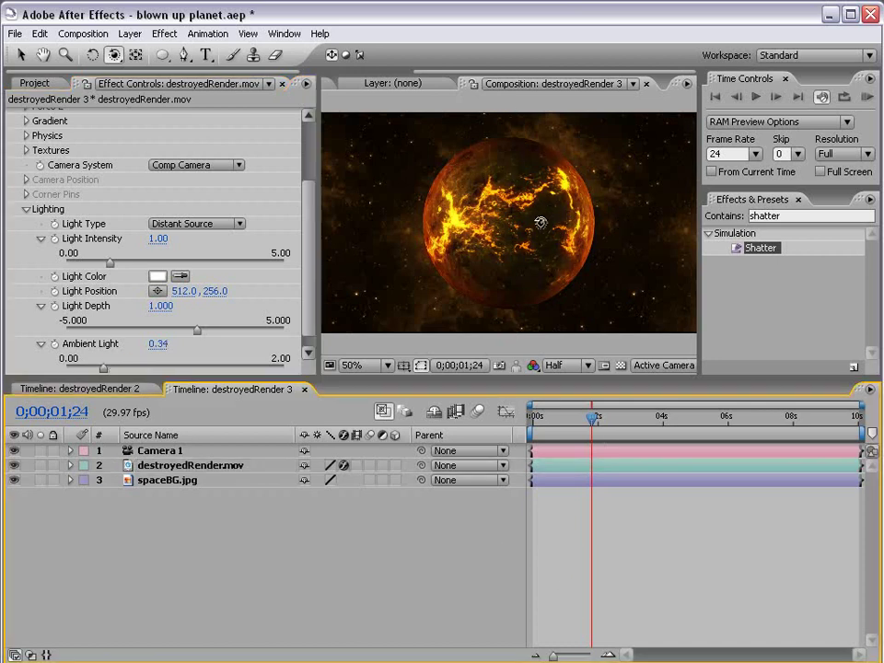
mouse_move(591, 418)
mouse_down()
mouse_move(579, 417)
mouse_move(614, 419)
mouse_move(601, 420)
mouse_up()
Add the Explosion_01.mov footage to the centre of the destroyedRender 3 composition and make it a 3D layer
click(35, 83)
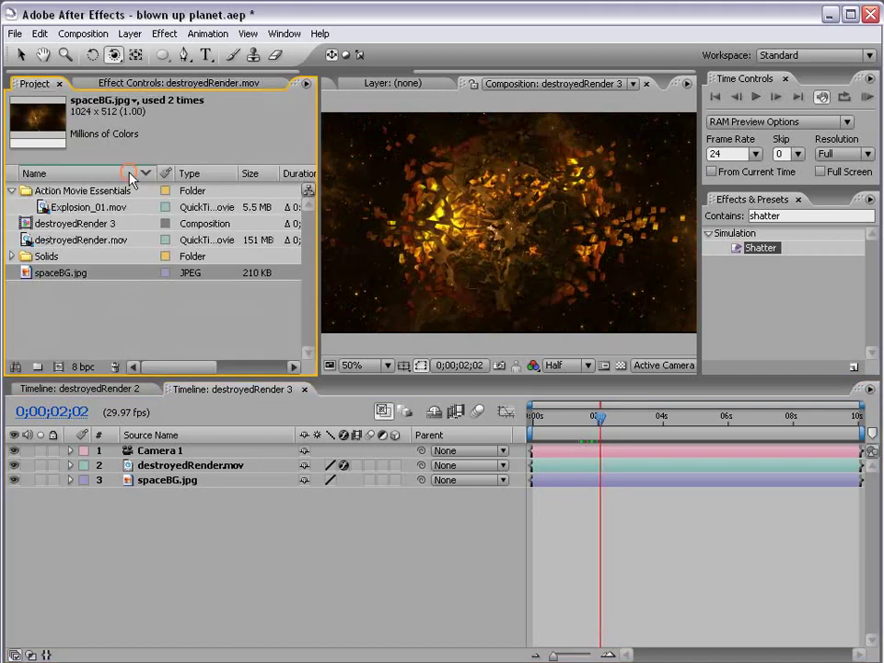
click(77, 208)
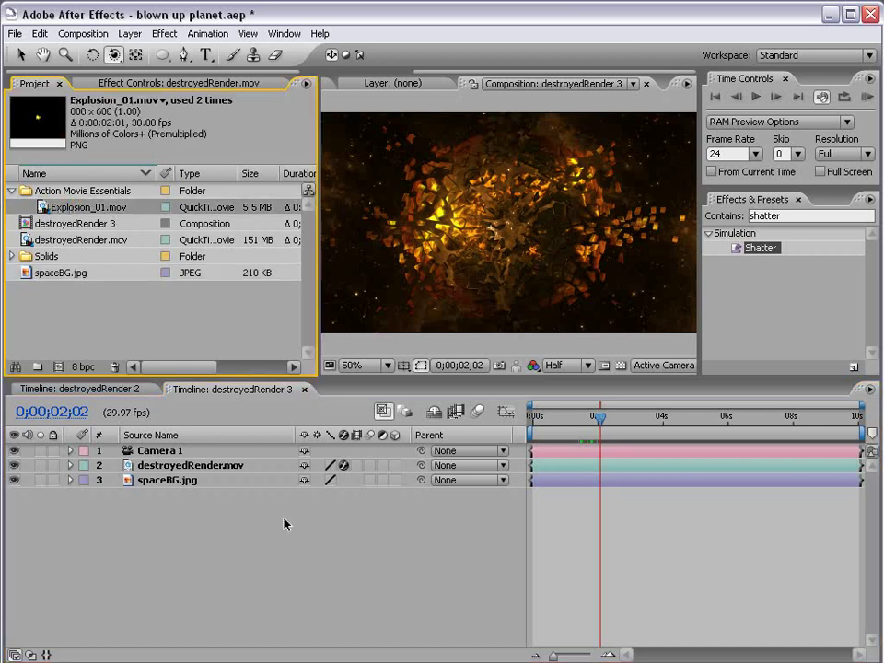
click(213, 389)
key(ctrl+y)
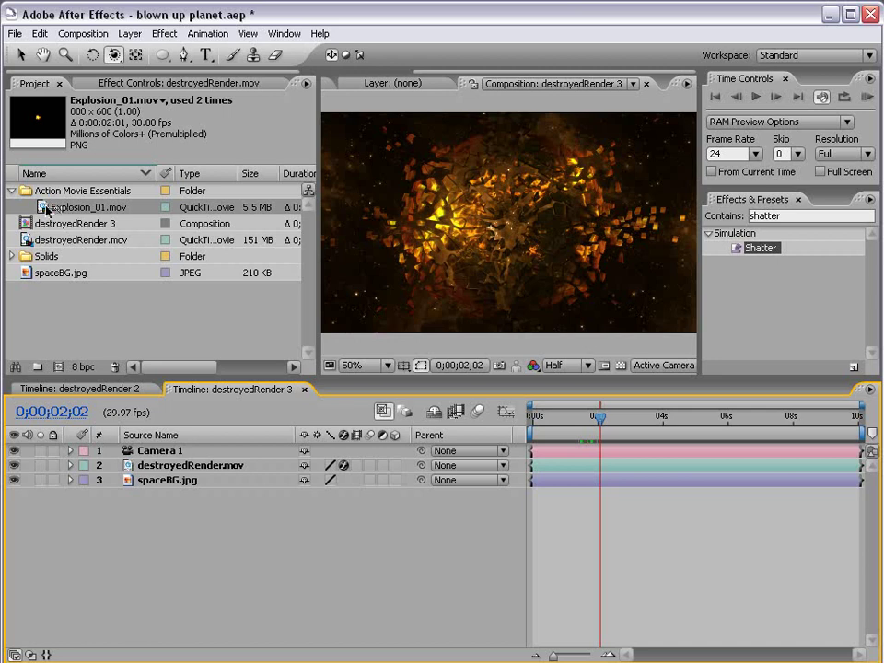
drag(43, 209, 514, 229)
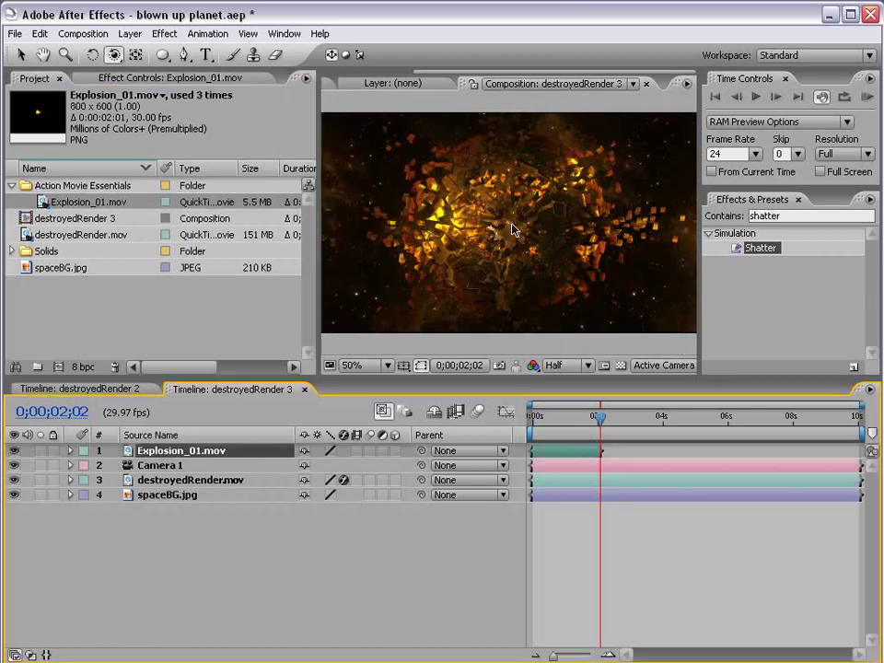
click(394, 451)
key(v)
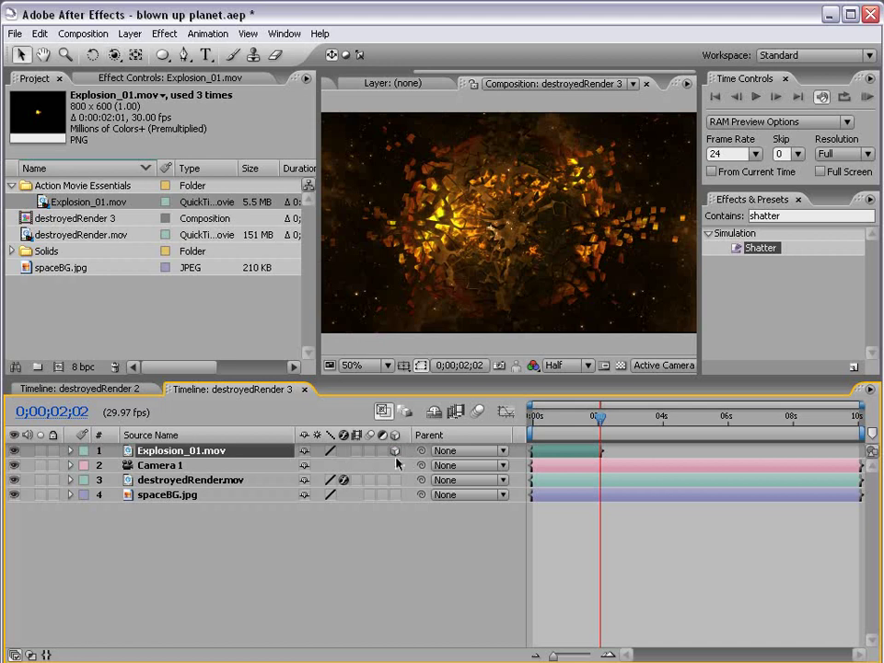
Place the Explosion_01.mov layer beneath destroyedRender.mov and shift it so that it starts at 0;00;02;01
drag(549, 420, 566, 420)
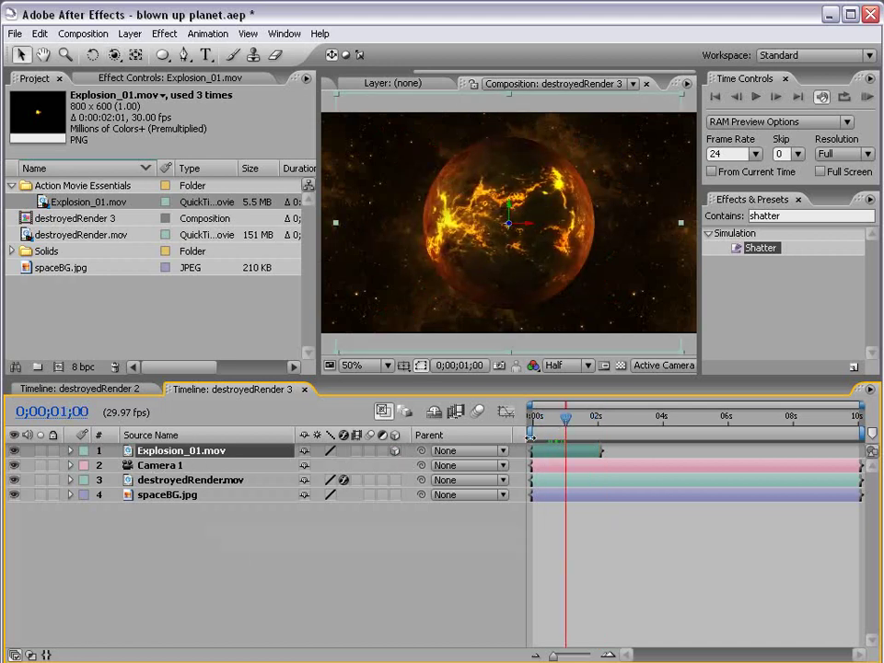
drag(554, 460, 610, 452)
click(585, 421)
drag(182, 453, 189, 482)
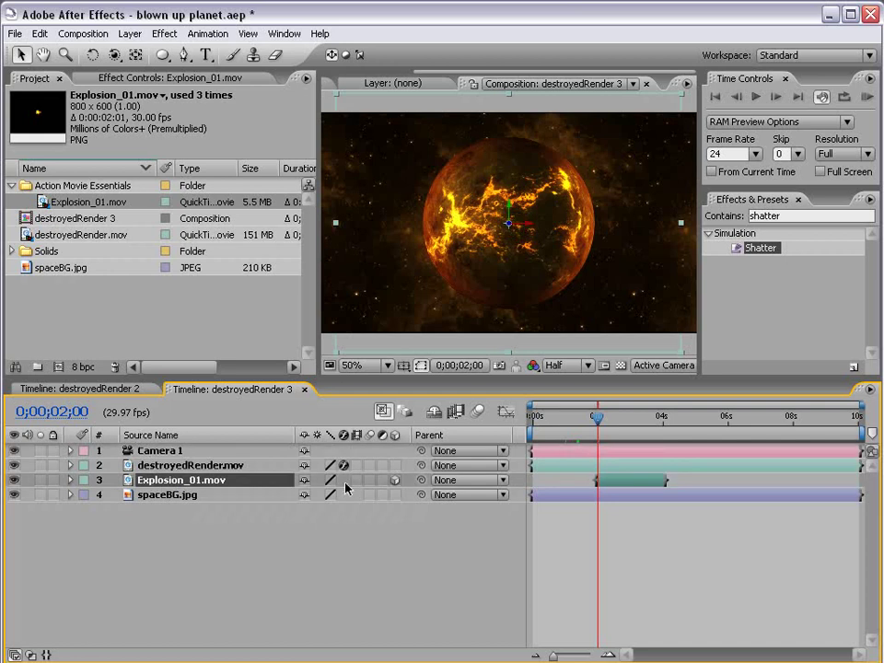
key(equal)
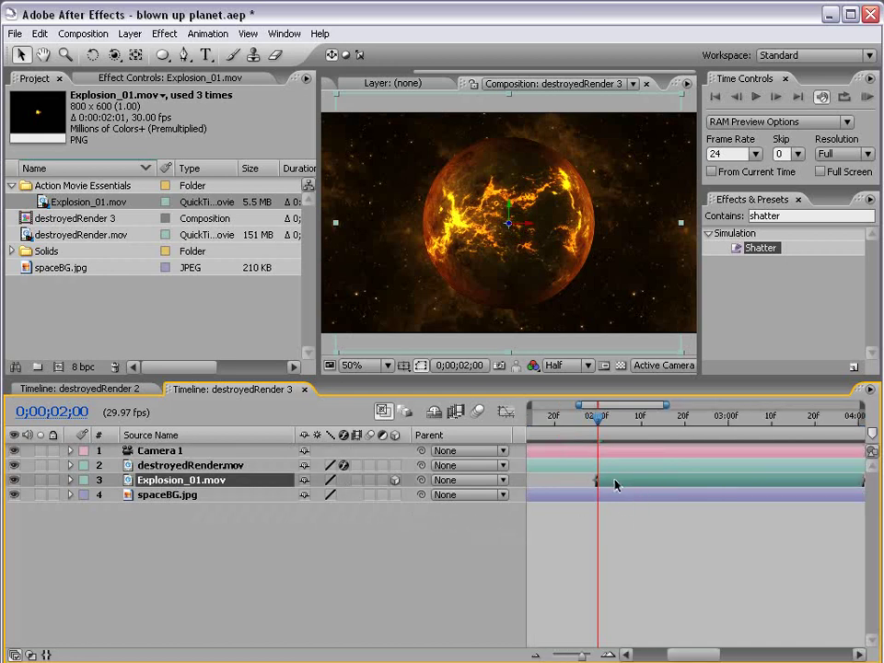
drag(608, 430, 601, 445)
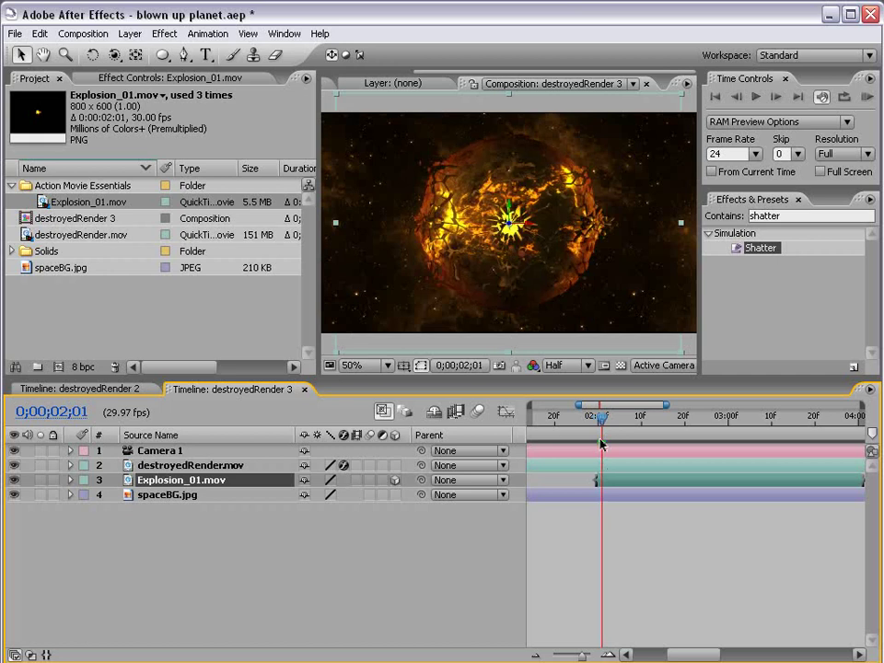
drag(605, 487, 610, 481)
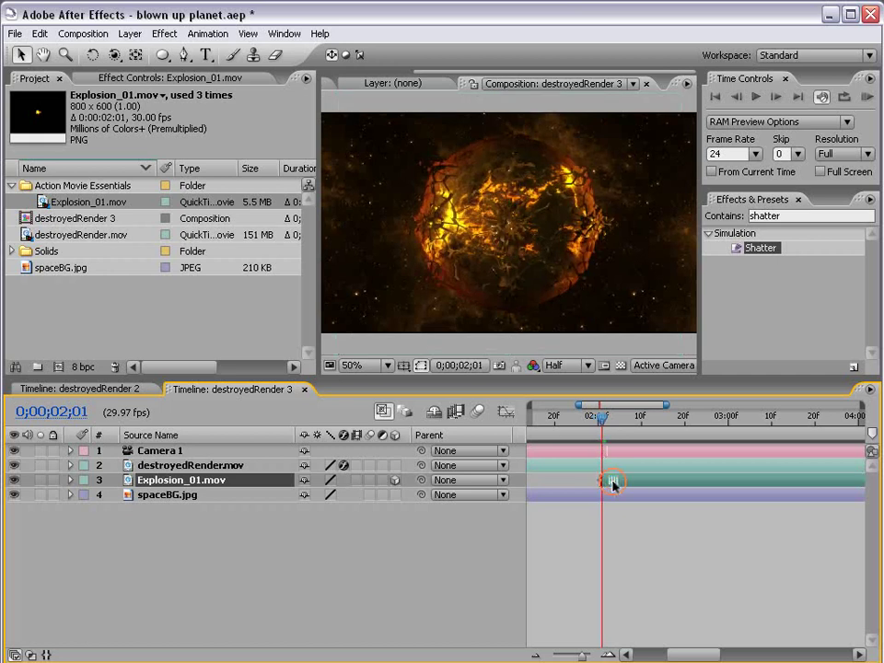
Enlarge the explosion layer until it extends beyond the frame and check it behind the fragments at 0;00;02;05
key(comma)
drag(597, 293, 654, 368)
click(616, 422)
mouse_move(616, 422)
mouse_down()
mouse_move(636, 416)
mouse_move(603, 420)
mouse_move(619, 422)
mouse_up()
key(grave)
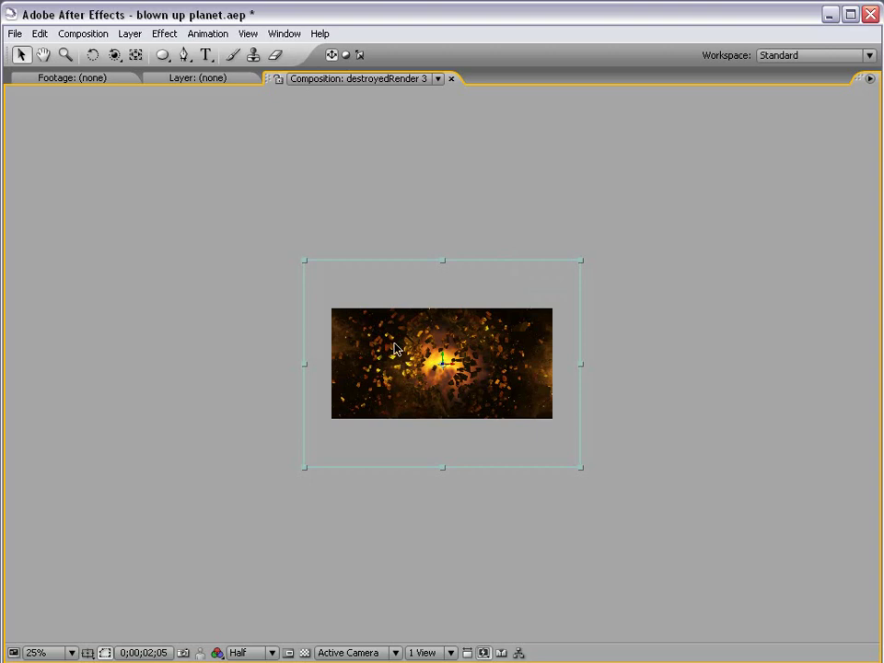
key(period)
key(comma)
key(grave)
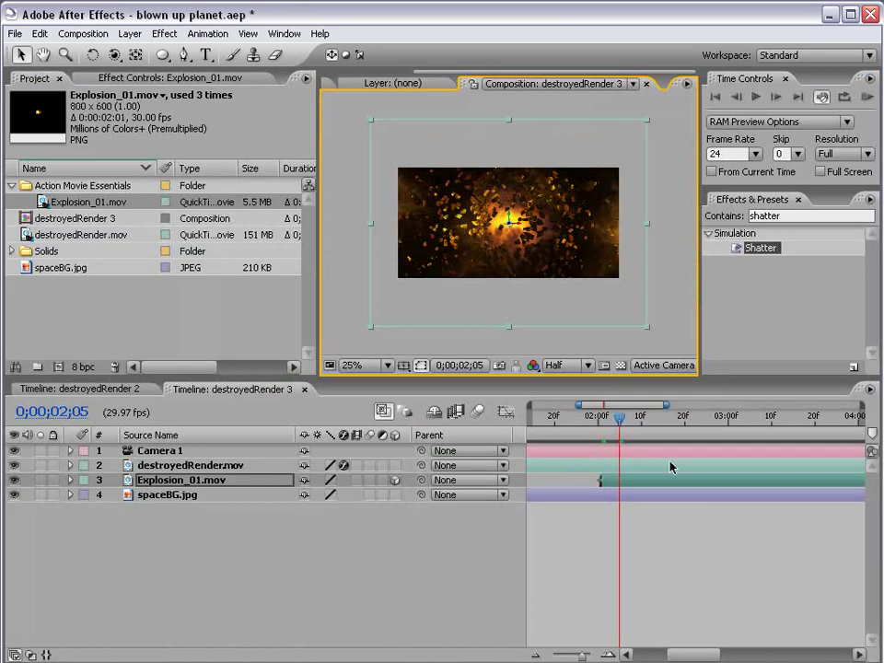
Turn the spaceBG.jpg layer into a 3D layer and push it back in depth along its Z axis
click(161, 494)
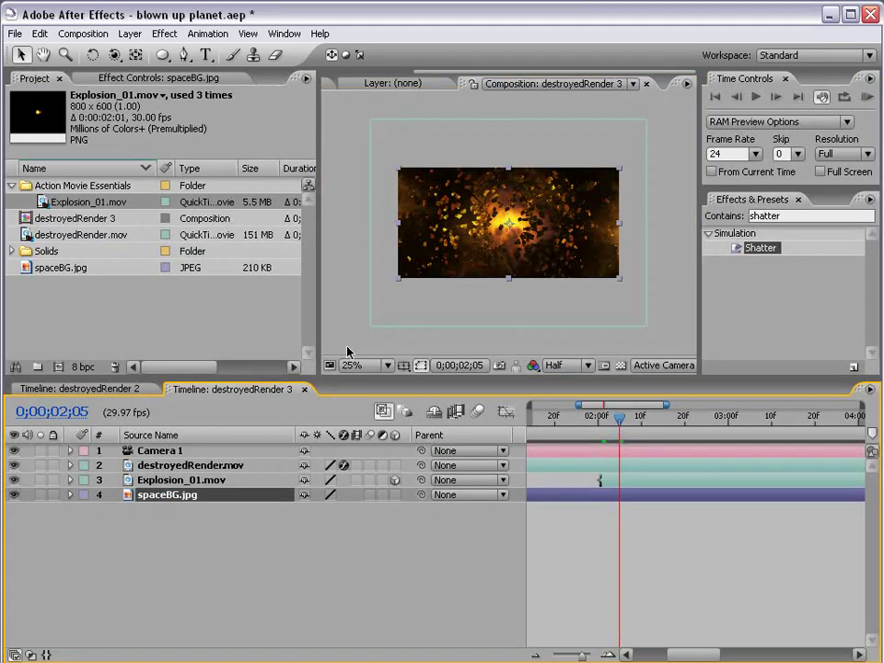
click(395, 495)
scroll(395, 159, up, 1)
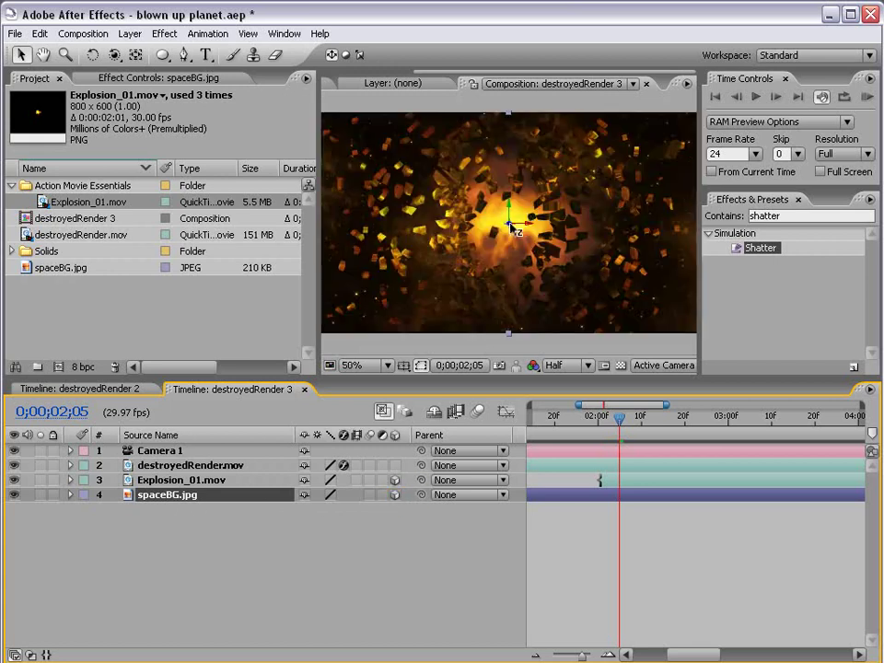
drag(512, 228, 624, 277)
At 0;00;00;19, scale up the space background until it reaches slightly beyond the frame edges
key(comma)
scroll(691, 509, left, 2)
click(557, 427)
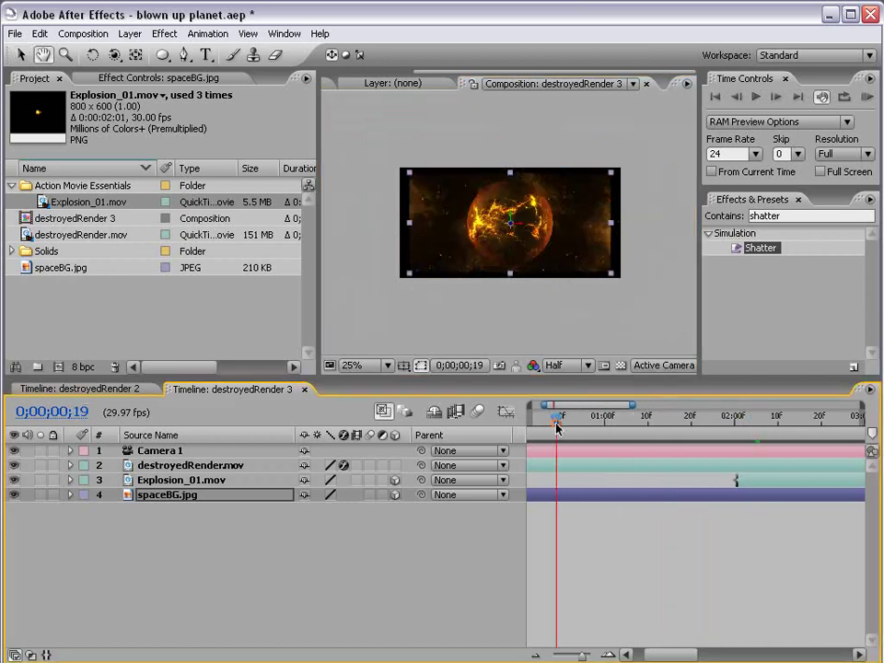
drag(611, 278, 635, 296)
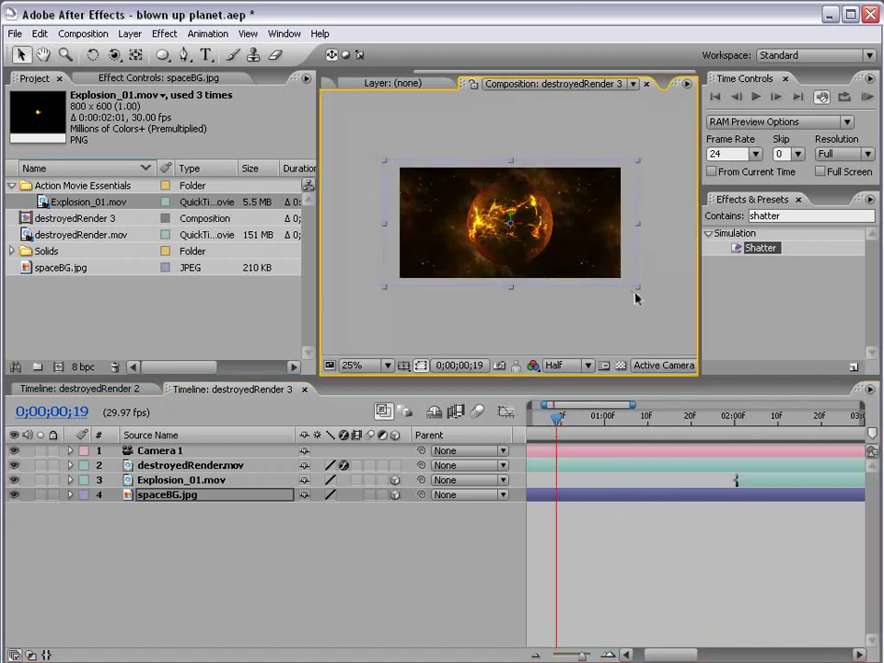
Try orbiting the composition camera around the planet and undo the camera move
click(114, 55)
drag(494, 245, 598, 290)
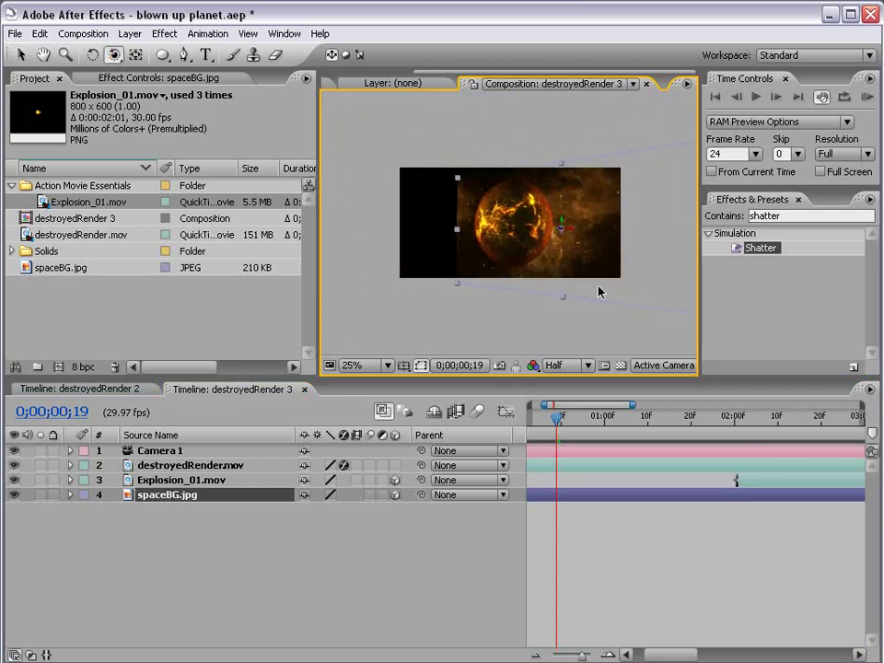
key(ctrl+z)
Pull the camera back along its Z axis with the Track Z Camera tool so the planet looks smaller
drag(113, 55, 139, 93)
drag(499, 219, 523, 319)
scroll(519, 272, up, 2)
scroll(529, 271, down, 2)
Scale up the space background again so it covers the whole frame from the pulled-back camera
key(v)
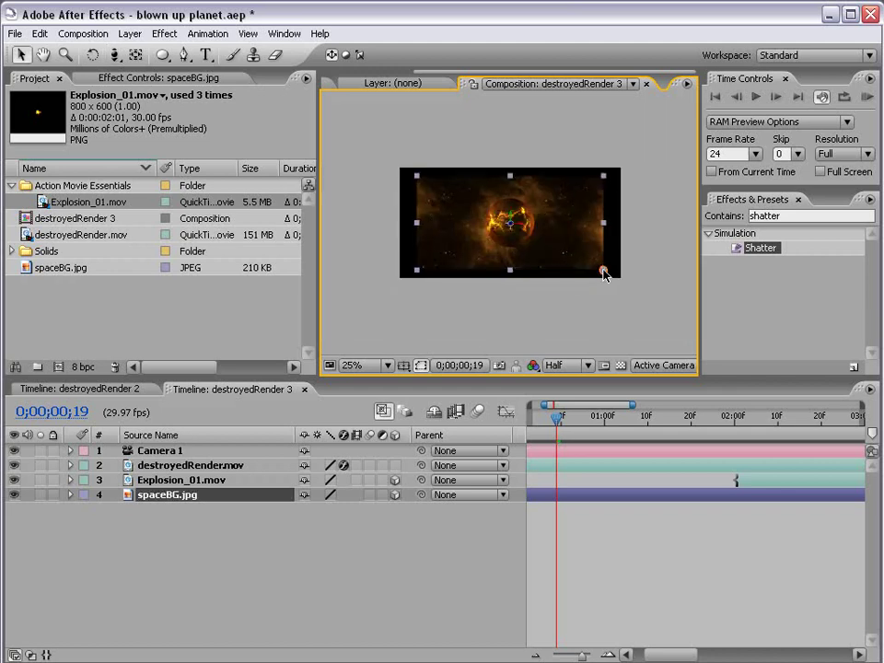
drag(602, 270, 631, 284)
click(577, 321)
scroll(553, 299, up, 1)
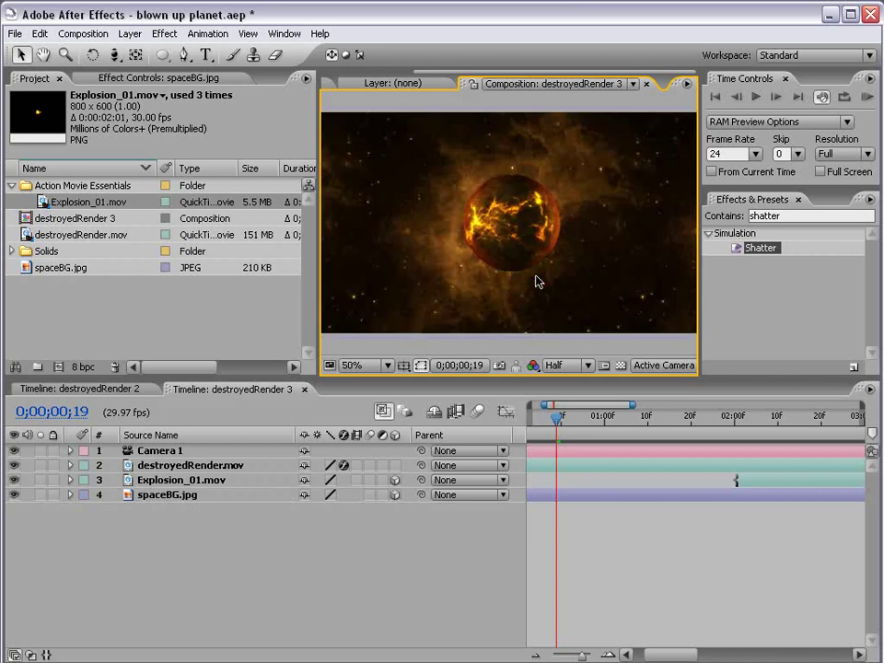
key(grave)
key(grave)
scroll(529, 341, down, 1)
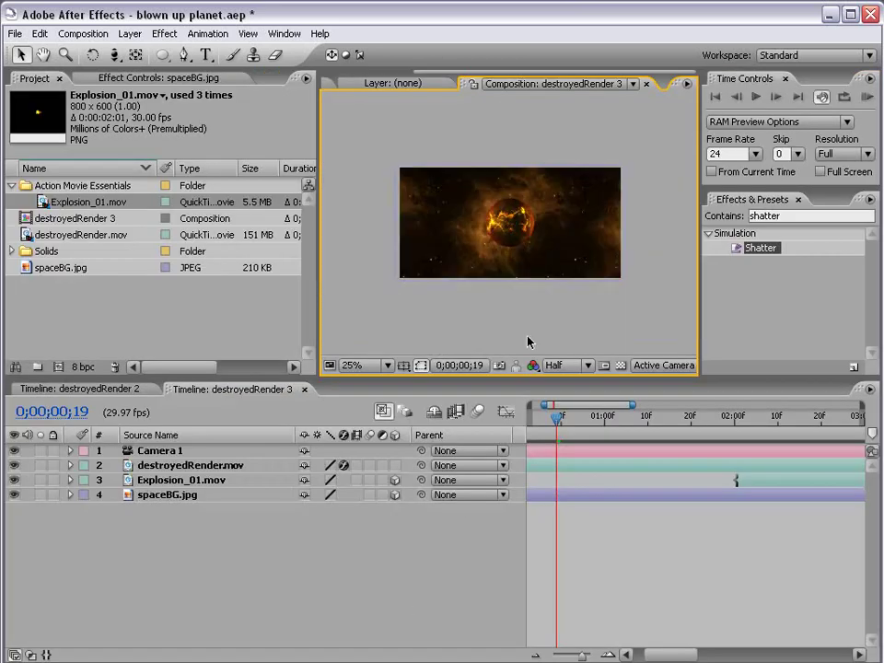
Check the explosion at 0;00;02;05 and create an adjustment layer above all the other layers
key(semicolon)
drag(552, 418, 605, 419)
scroll(561, 288, up, 1)
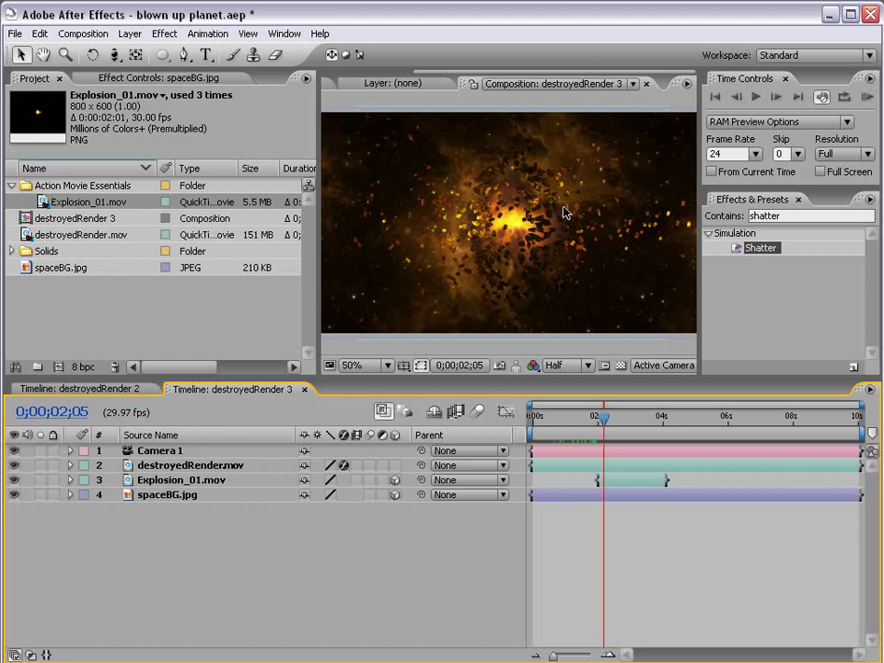
click(130, 34)
mouse_move(124, 53)
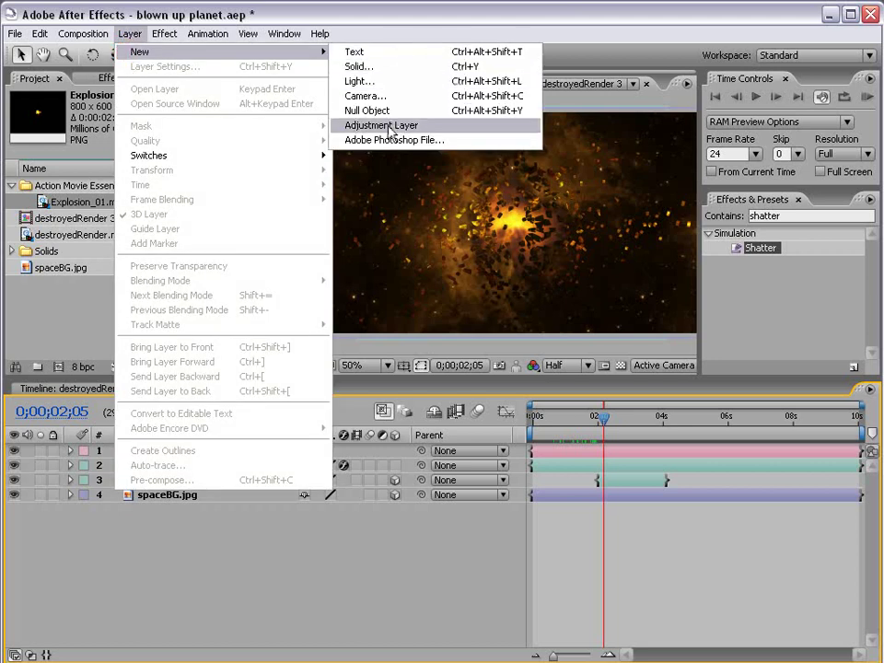
click(483, 124)
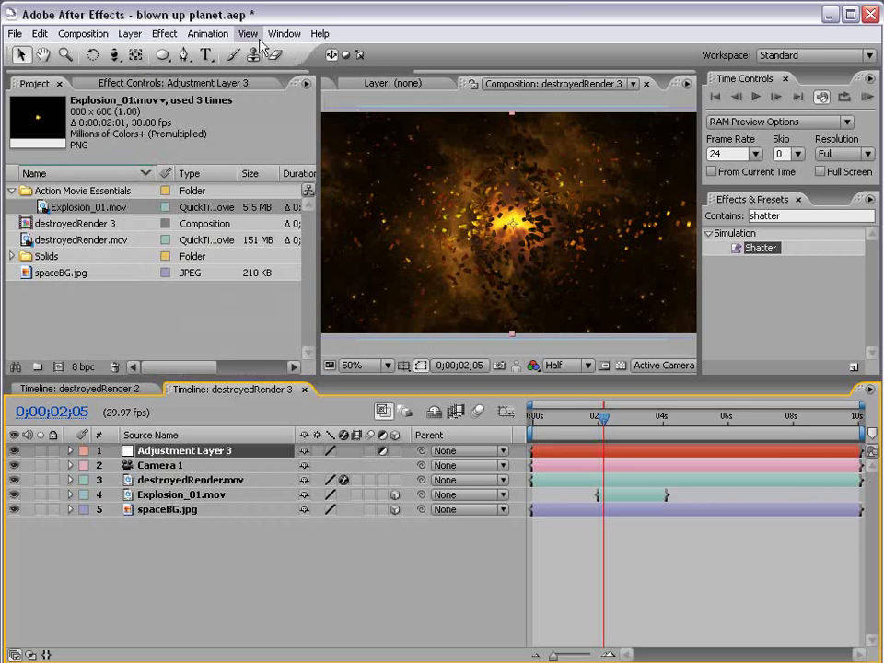
Apply the Glow effect to the adjustment layer and set its glow radius to 43
click(167, 34)
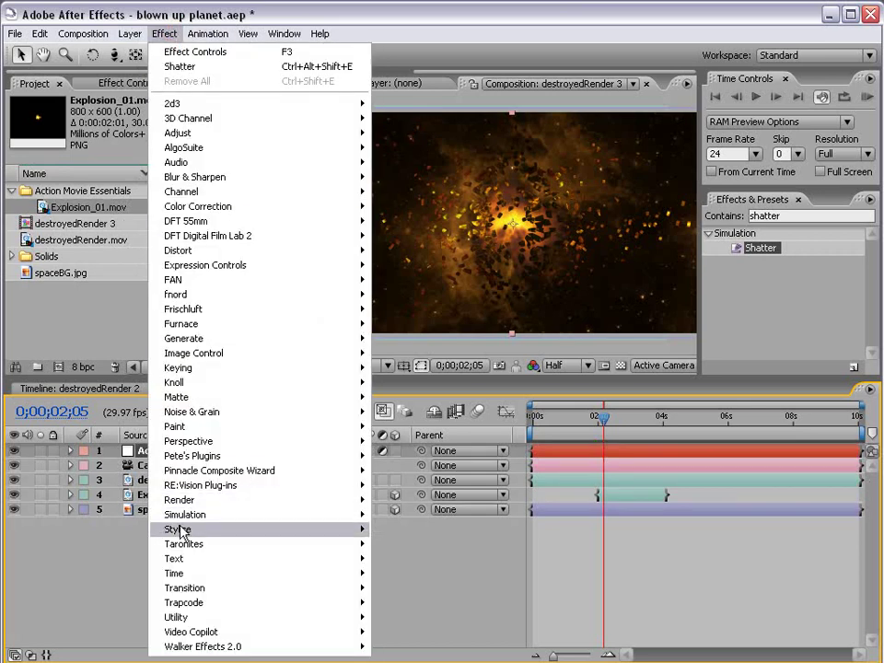
mouse_move(178, 529)
click(403, 644)
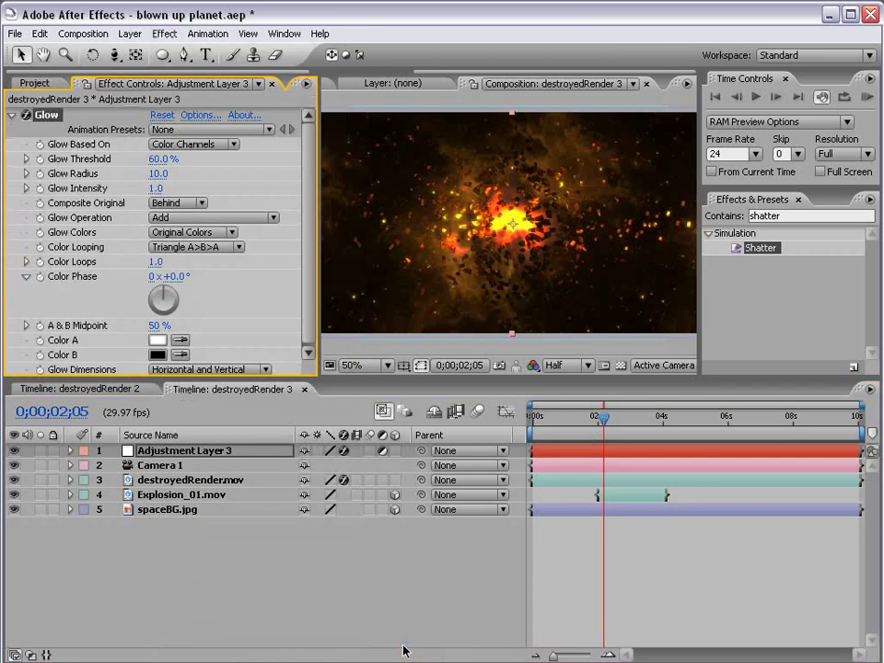
drag(158, 173, 182, 167)
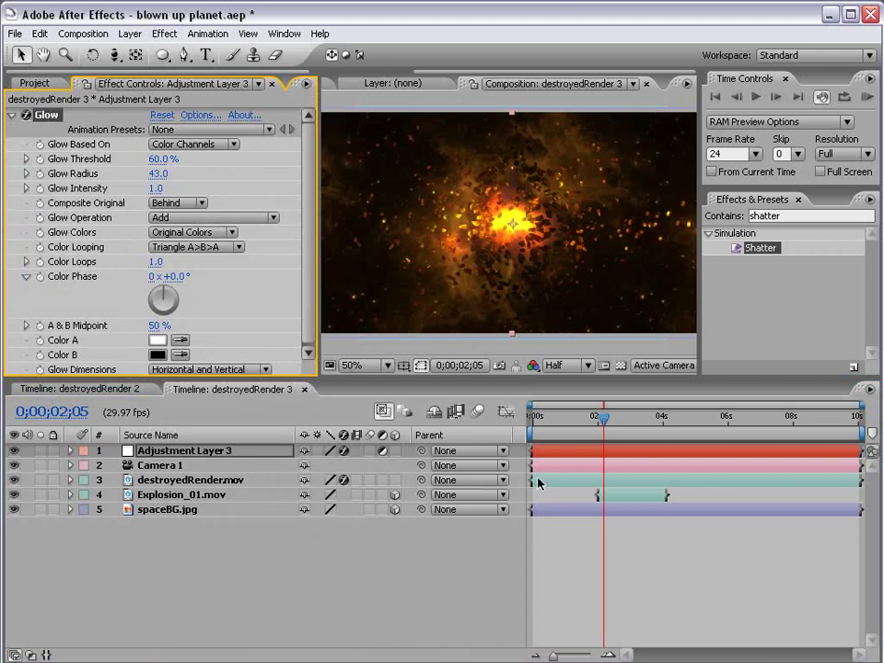
Trim the start of the adjustment layer to 0;00;02;01, where the explosion footage begins
key(equal)
key(equal)
key(equal)
key(equal)
key(equal)
click(640, 417)
drag(640, 417, 630, 417)
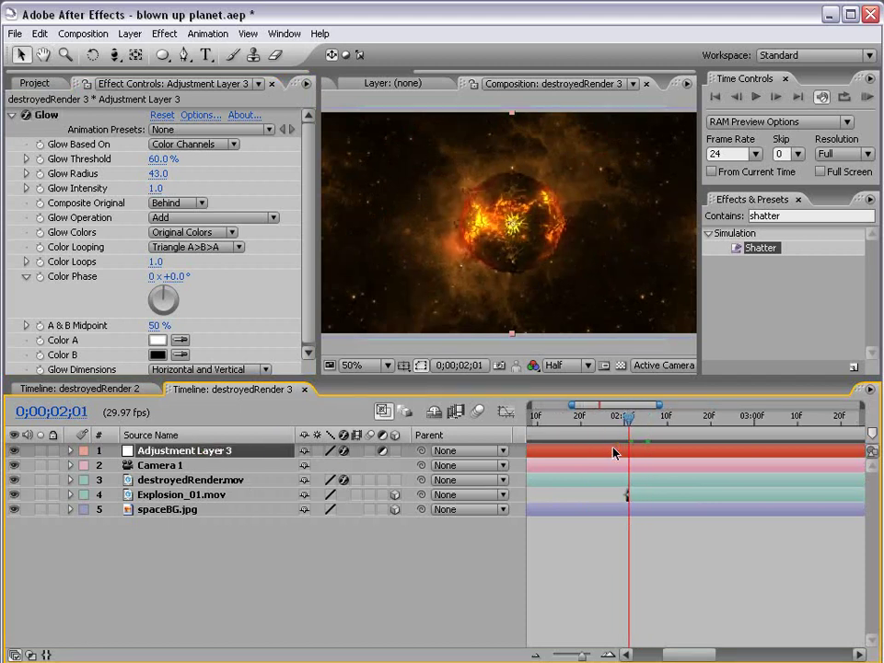
key(alt+bracketleft)
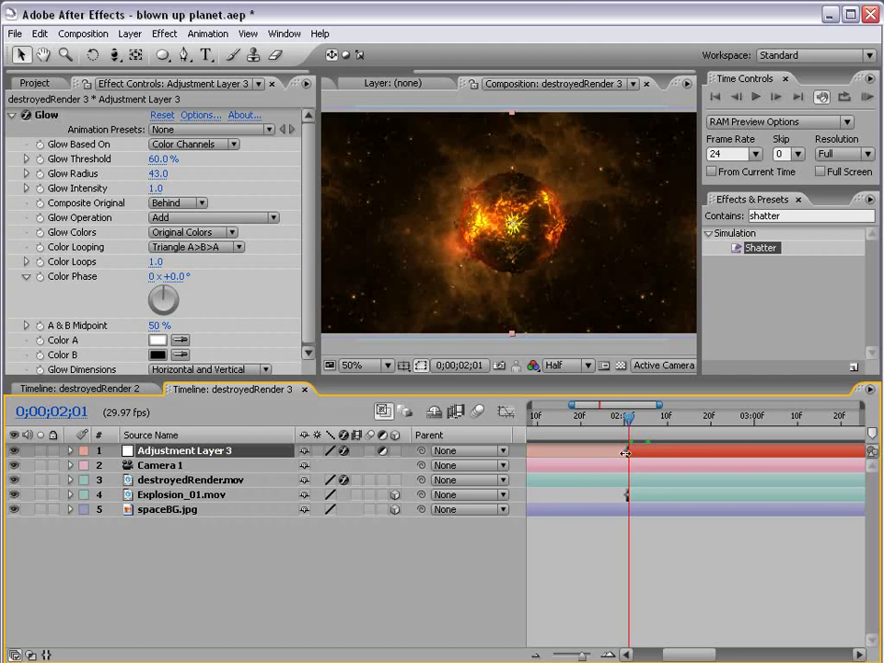
Inspect the glowing explosion at 0;00;02;03 in an enlarged view and save the project
key(minus)
drag(580, 461, 596, 463)
key(equal)
drag(598, 421, 618, 448)
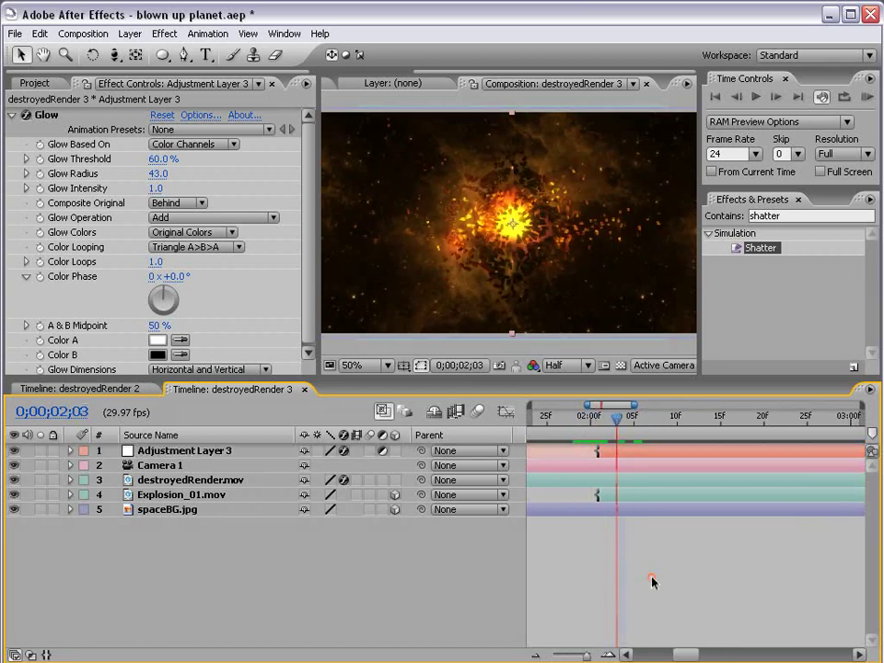
key(grave)
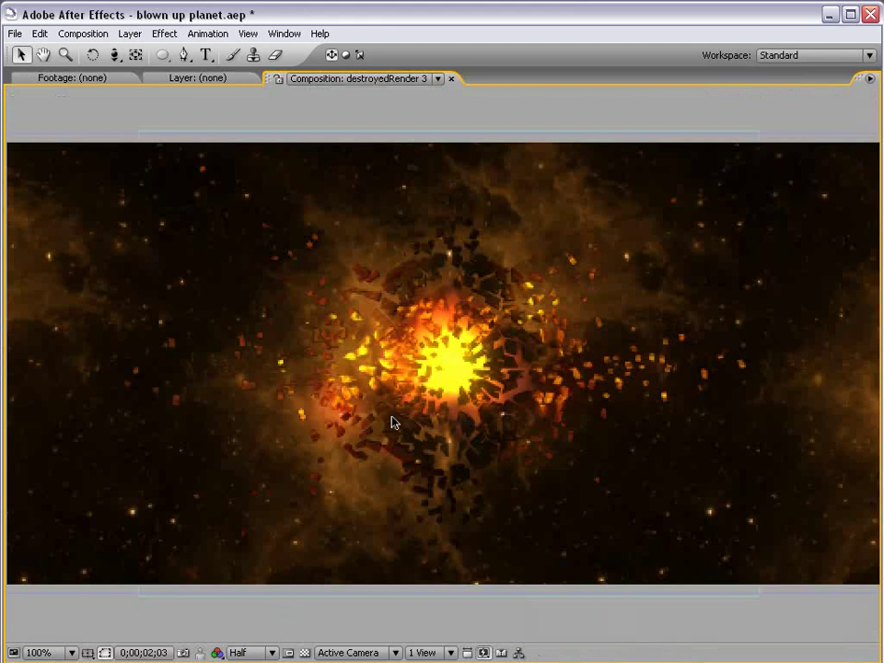
key(grave)
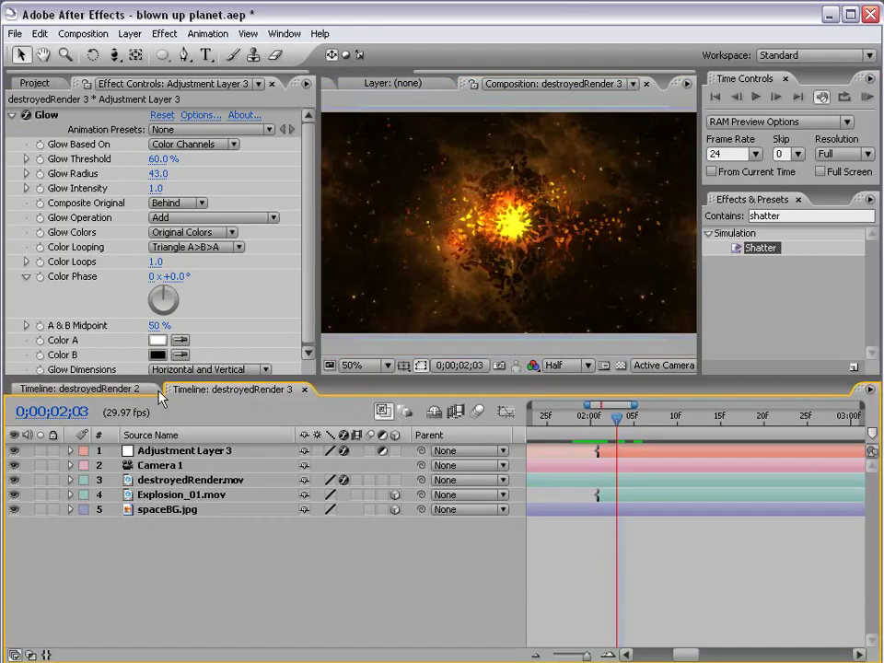
key(semicolon)
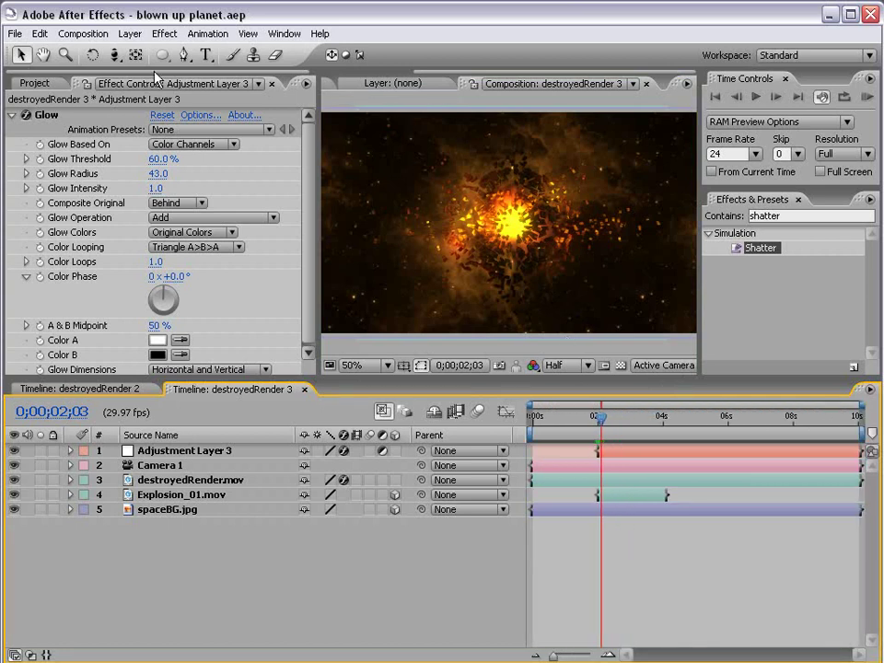
Create a new 1280 x 1280 square-pixel composition at 29.97 fps with a duration of 0;00;10;01
click(92, 33)
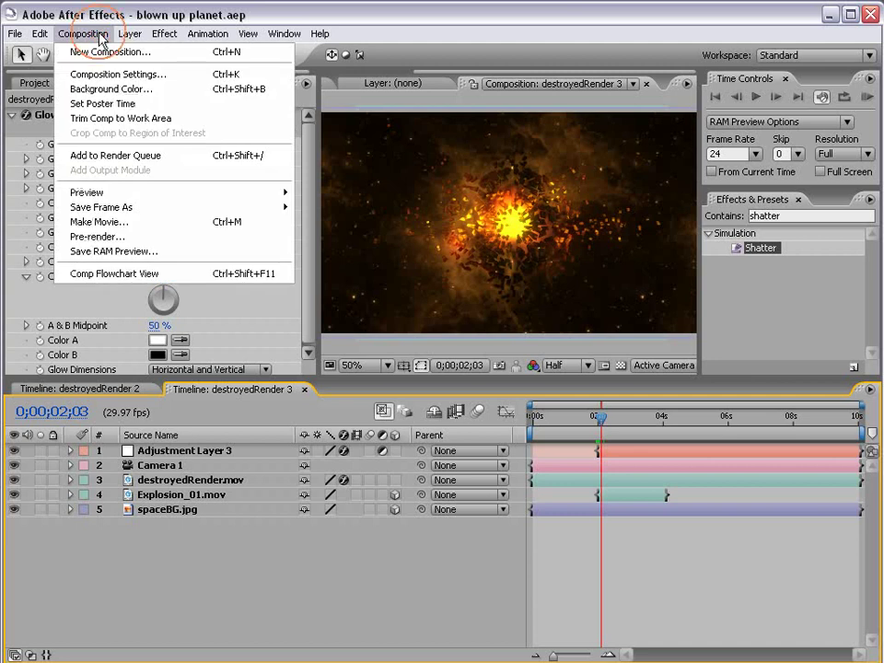
click(165, 53)
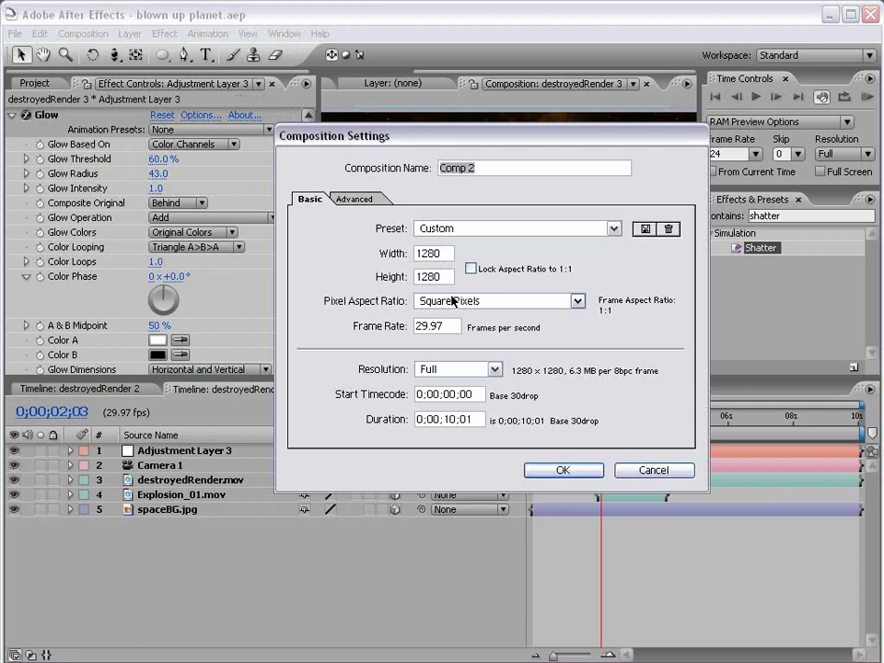
click(544, 471)
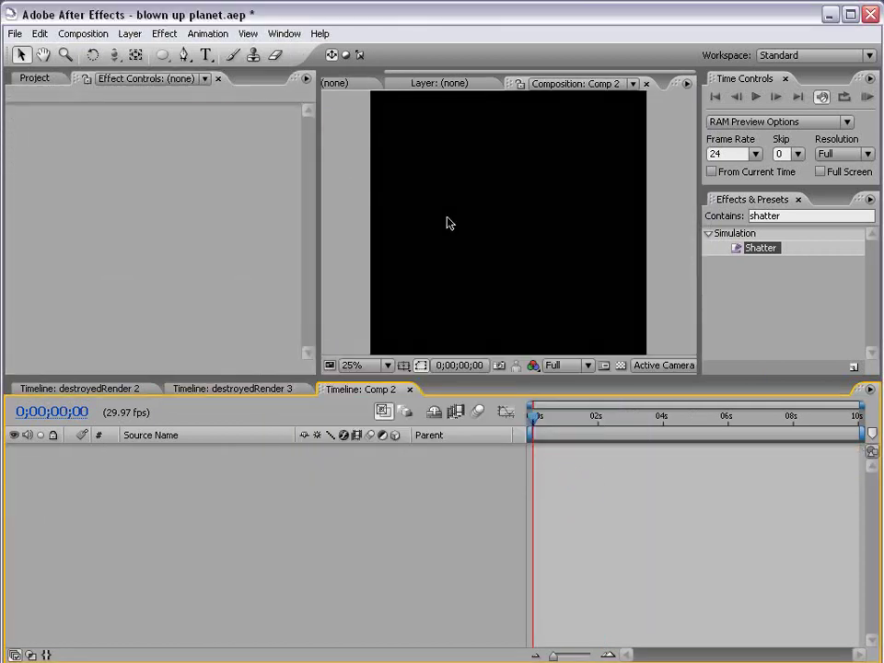
Add a 1280 x 1280 solid in a lighter, medium orange to the new composition
click(129, 34)
mouse_move(132, 53)
click(381, 79)
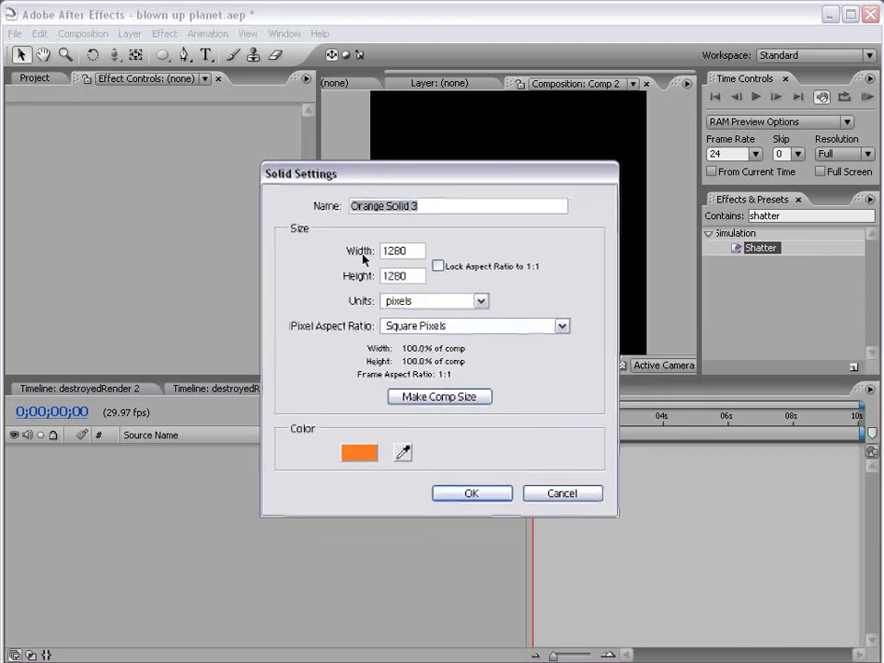
click(359, 453)
click(497, 423)
click(724, 411)
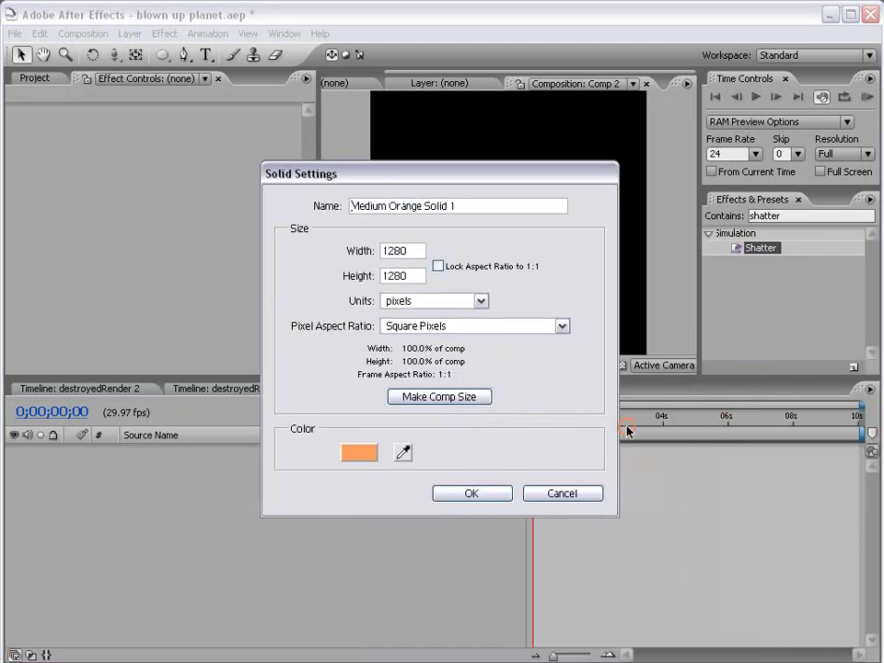
click(470, 495)
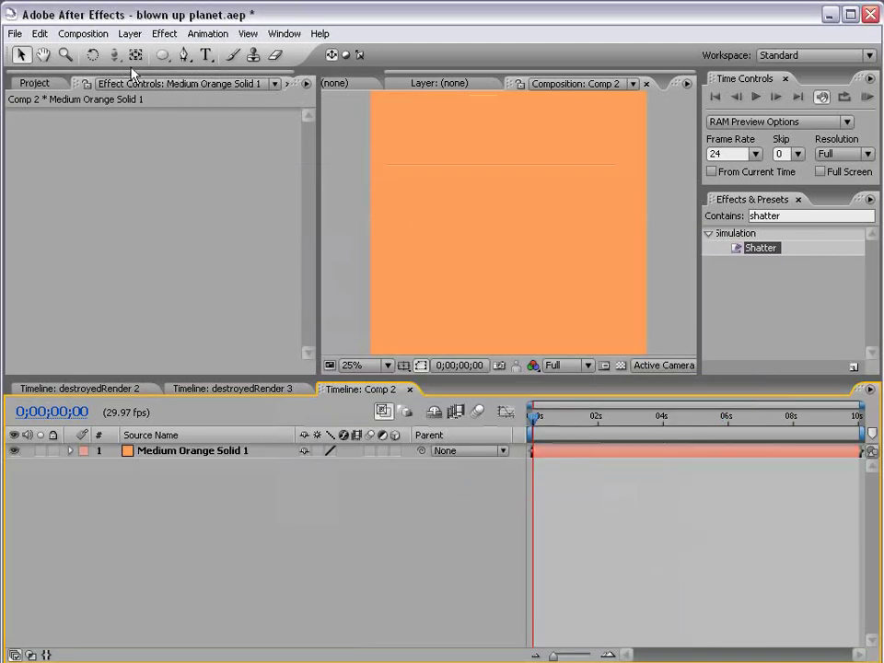
Mask the orange solid with a full-size circle and reveal its mask properties in the timeline
click(392, 329)
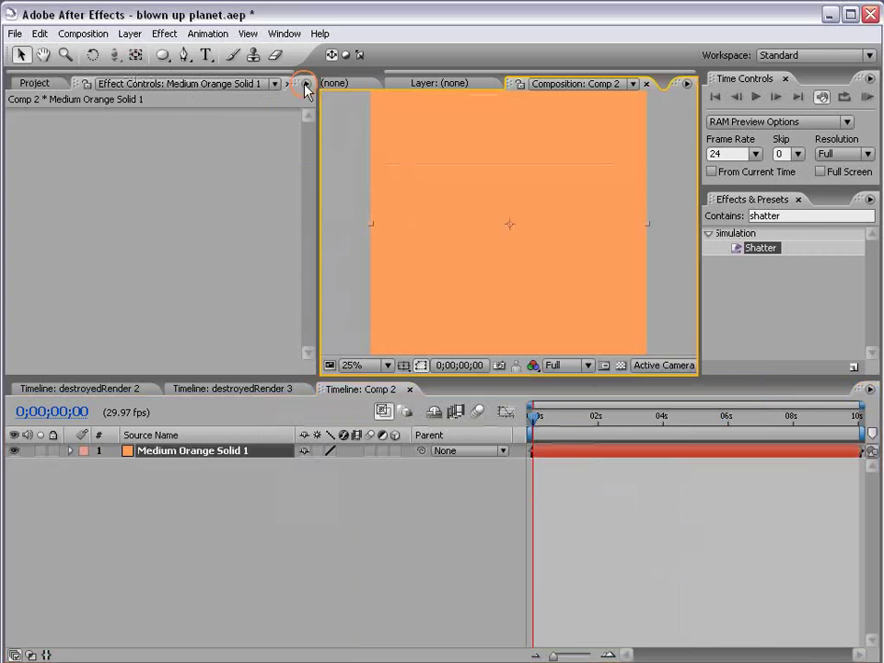
double_click(162, 55)
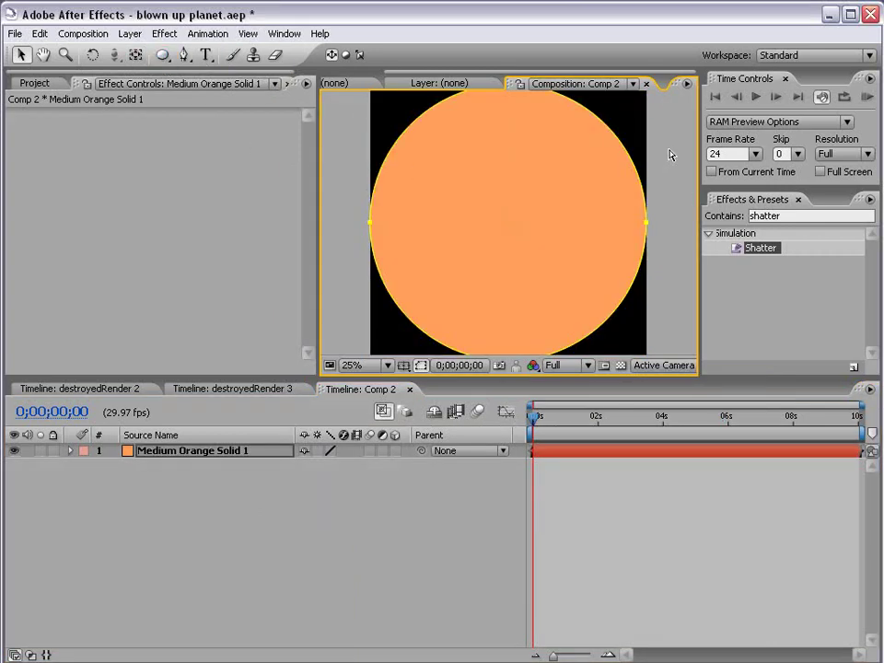
drag(175, 379, 175, 416)
click(158, 495)
key(m)
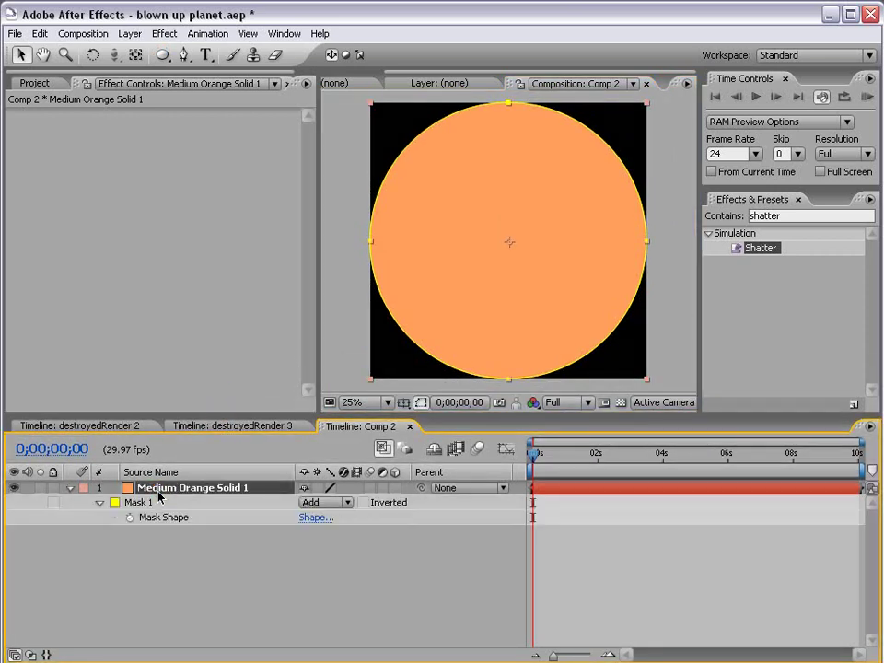
Duplicate the circular mask on the orange solid and set the copy's mode to Subtract
click(133, 502)
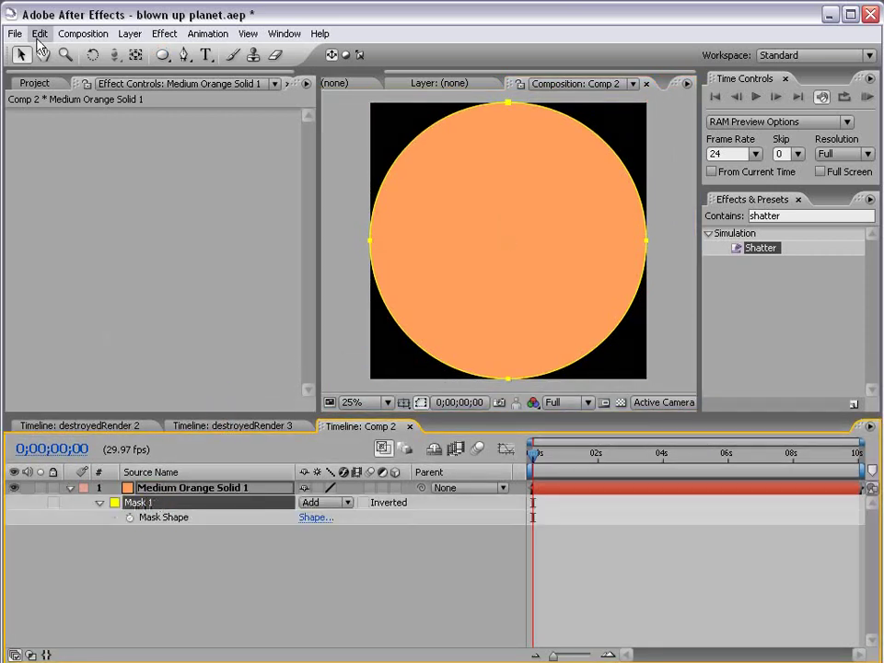
click(40, 33)
click(63, 184)
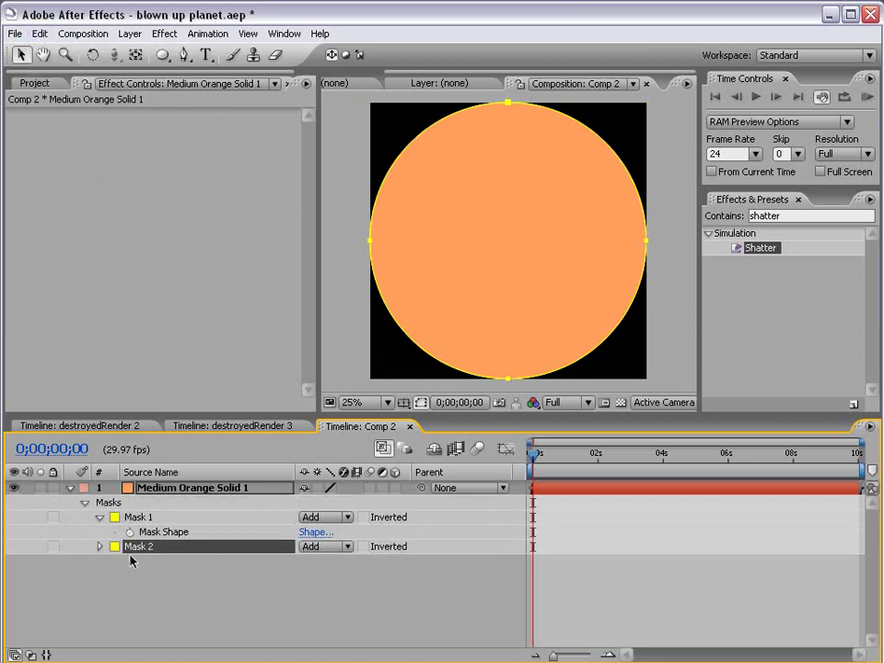
click(326, 547)
click(324, 561)
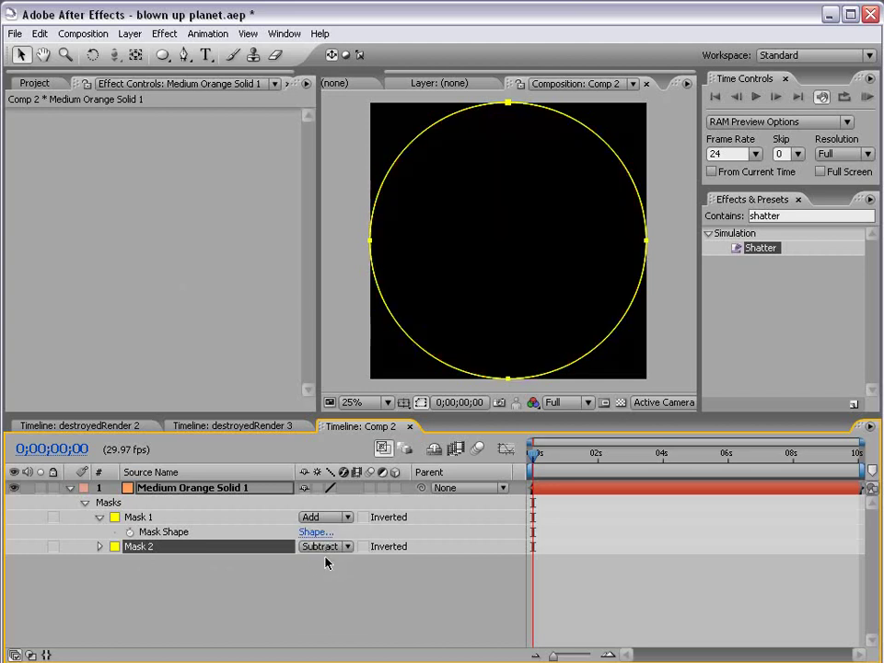
Set Mask 2's feather to 241 pixels and its expansion to -82 pixels to form a soft-edged ring
click(99, 548)
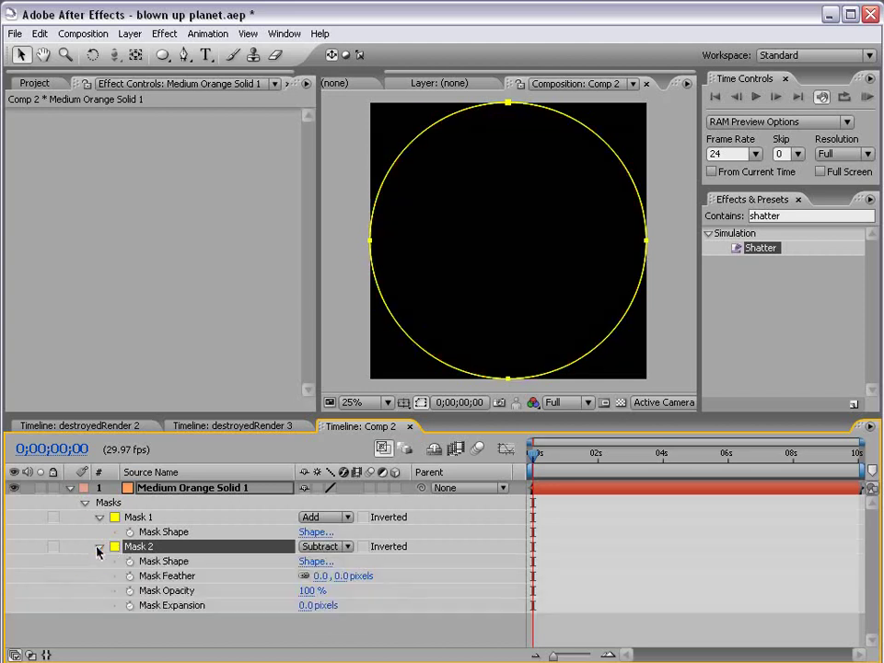
drag(297, 606, 223, 606)
drag(317, 576, 496, 530)
mouse_move(315, 606)
mouse_down()
mouse_move(282, 606)
mouse_move(329, 606)
mouse_up()
click(347, 368)
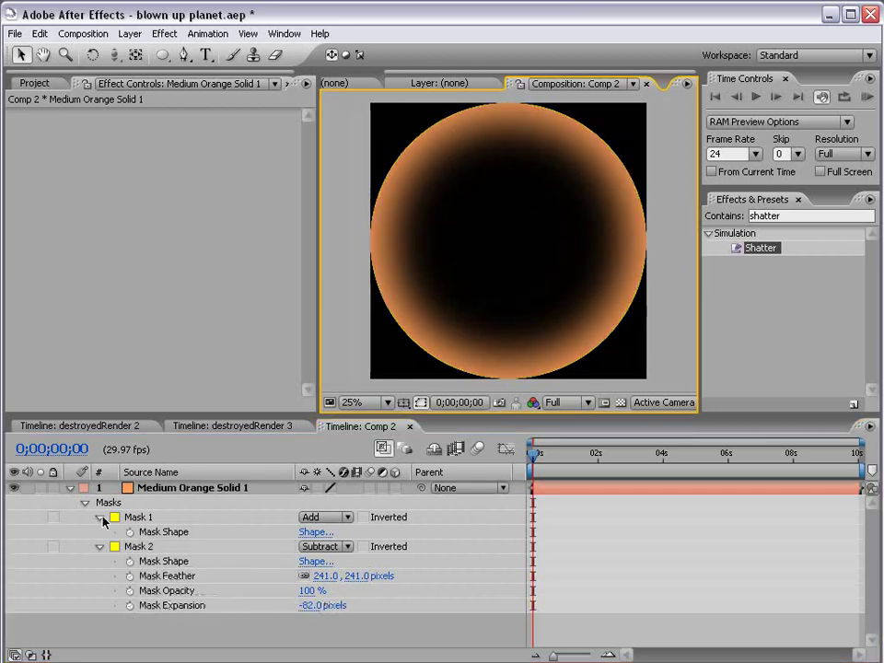
Soften the ring's outer edge by setting Mask 1's feather to 15 pixels
click(100, 517)
click(99, 516)
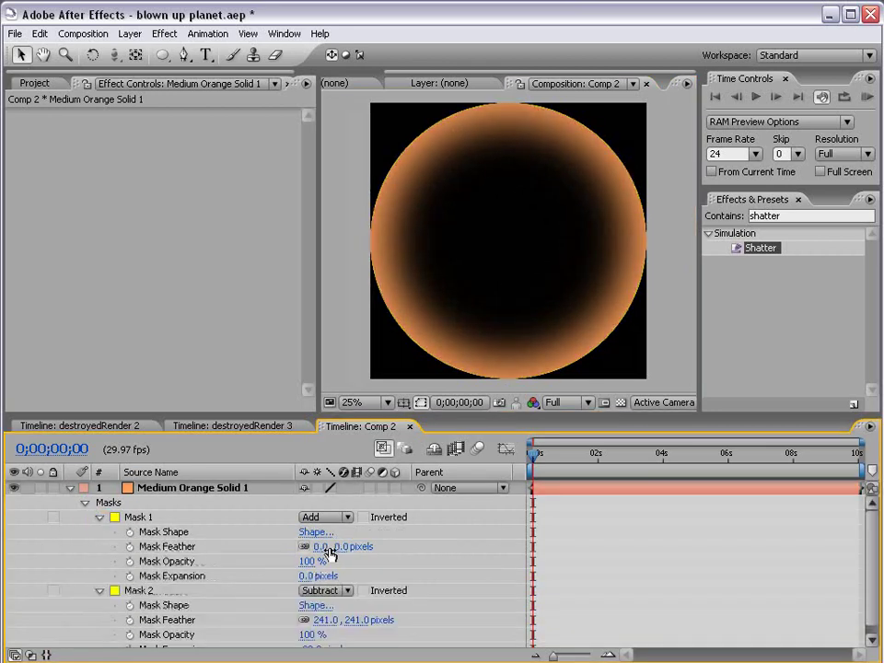
mouse_move(341, 547)
mouse_down()
mouse_move(358, 546)
mouse_move(350, 547)
mouse_up()
click(460, 551)
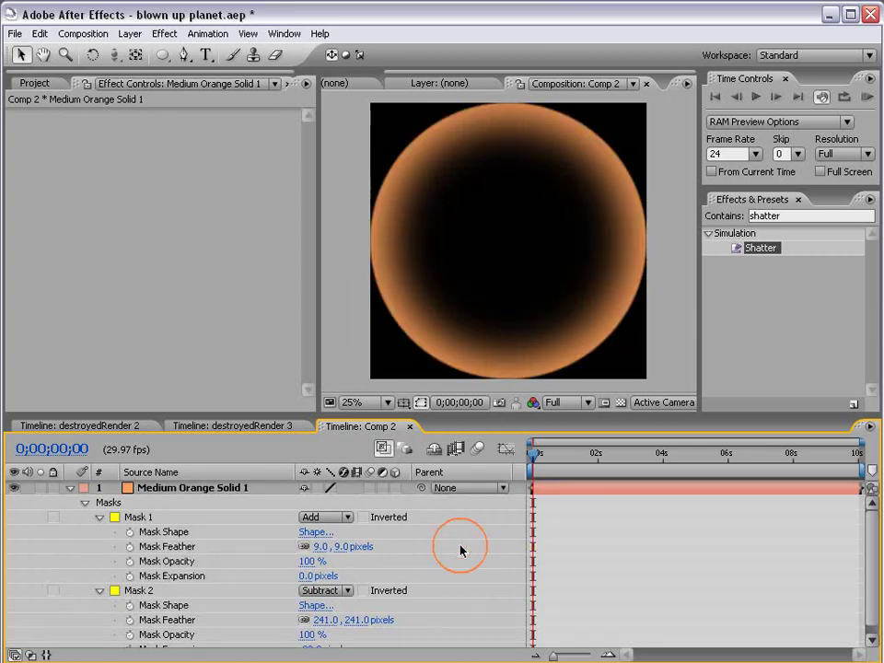
click(342, 547)
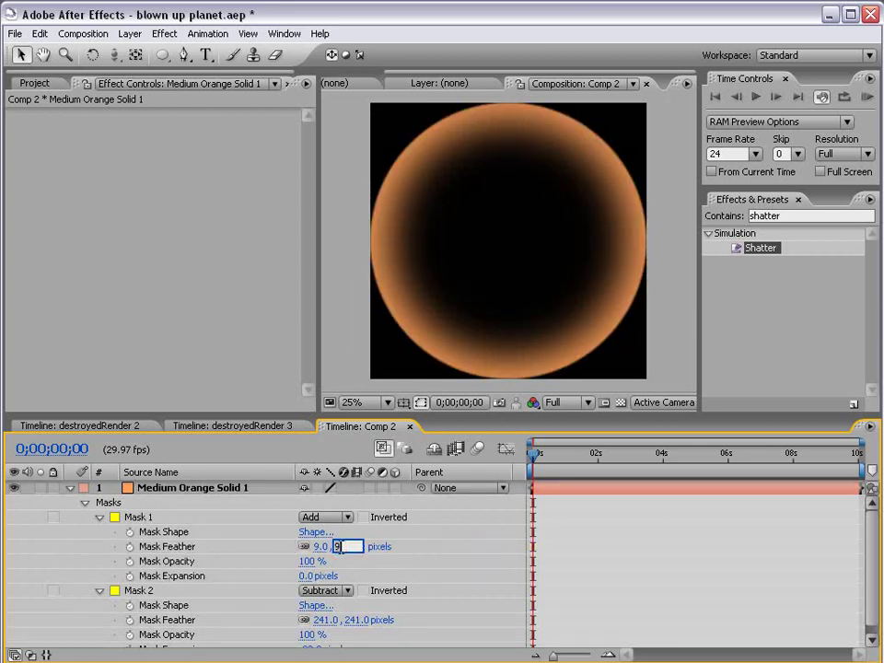
key(Return)
click(613, 568)
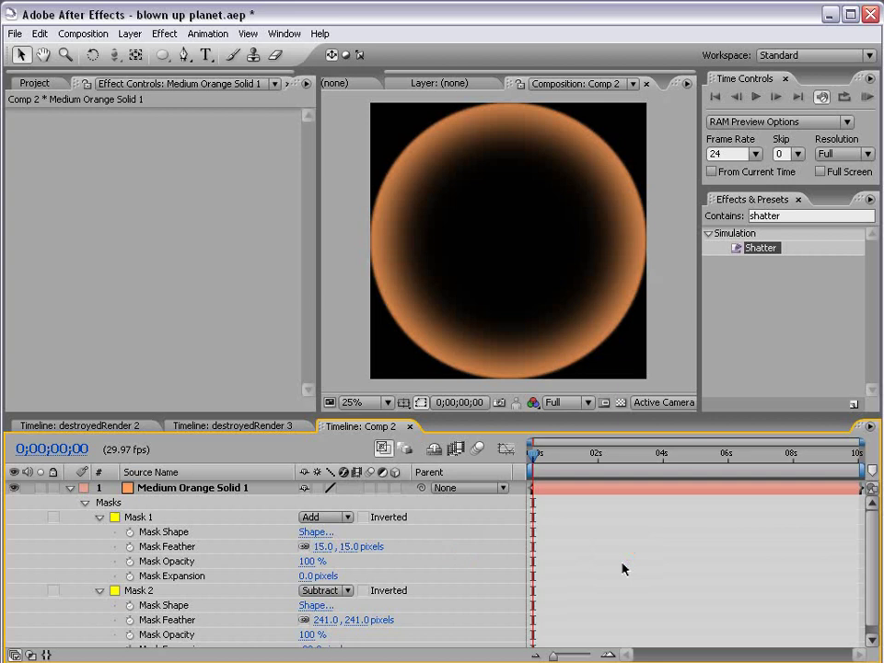
Place Comp 2 at the centre of destroyedRender 3 above all other layers and make it a 3D layer
click(206, 426)
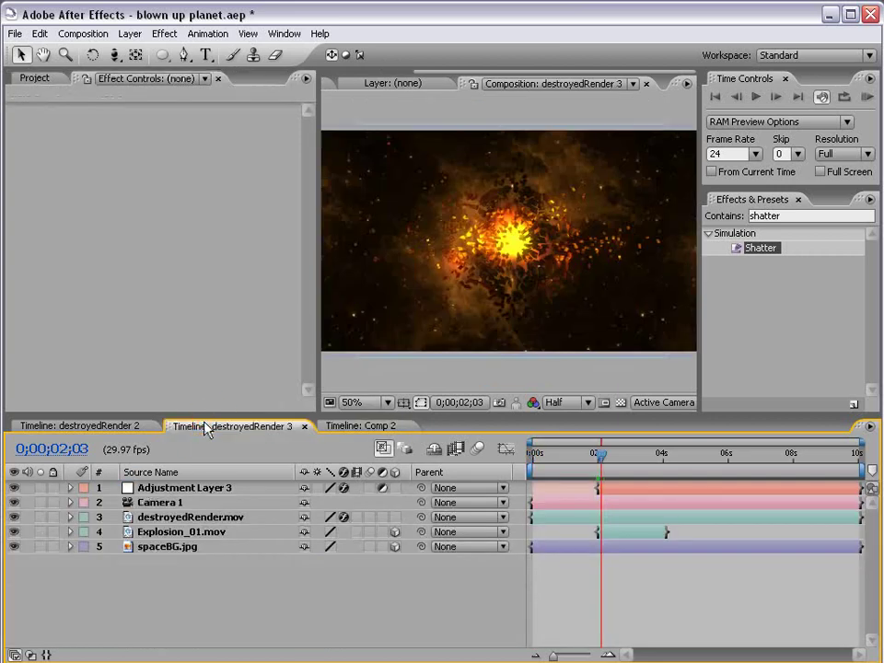
click(34, 78)
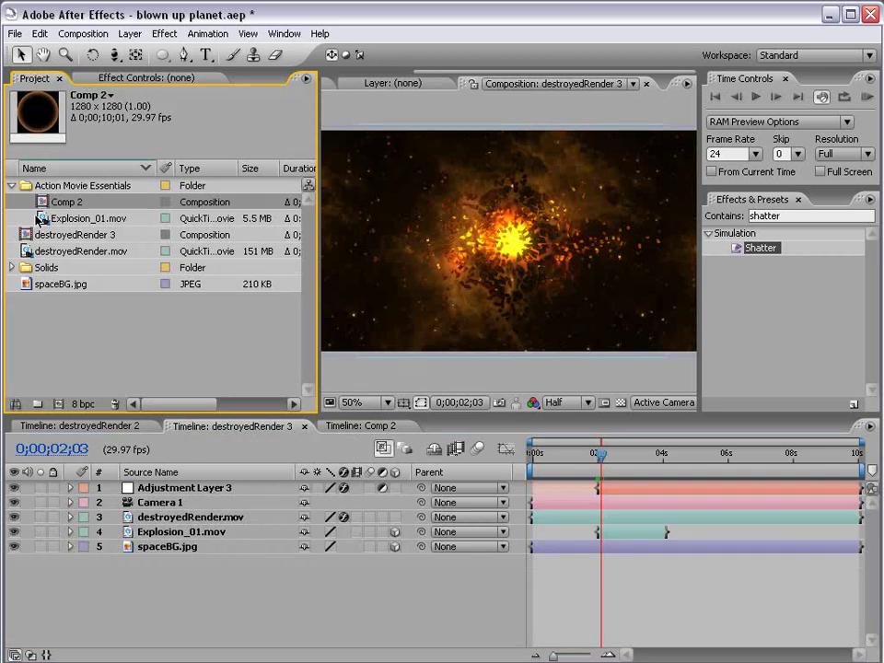
drag(43, 206, 518, 251)
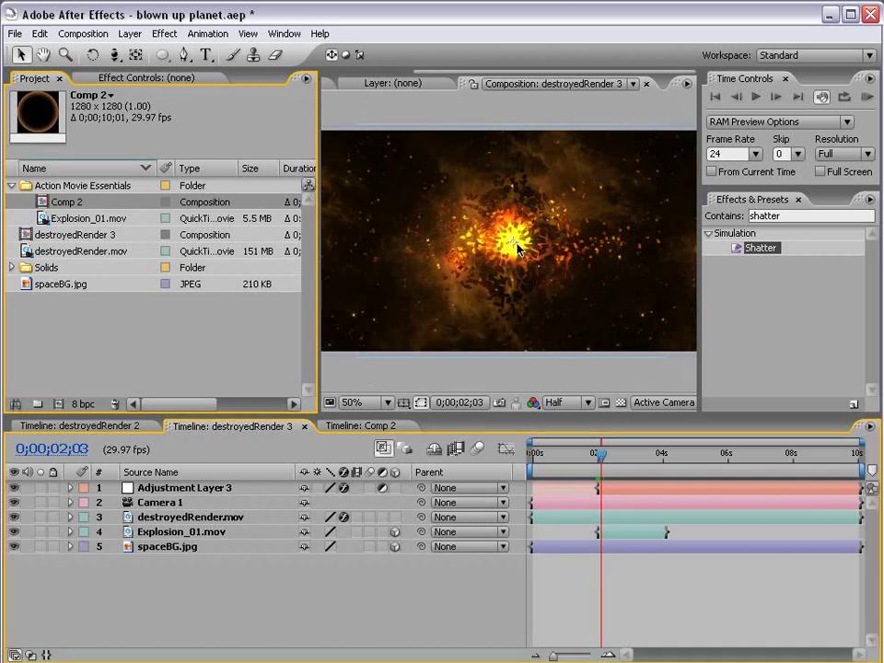
scroll(518, 250, down, 2)
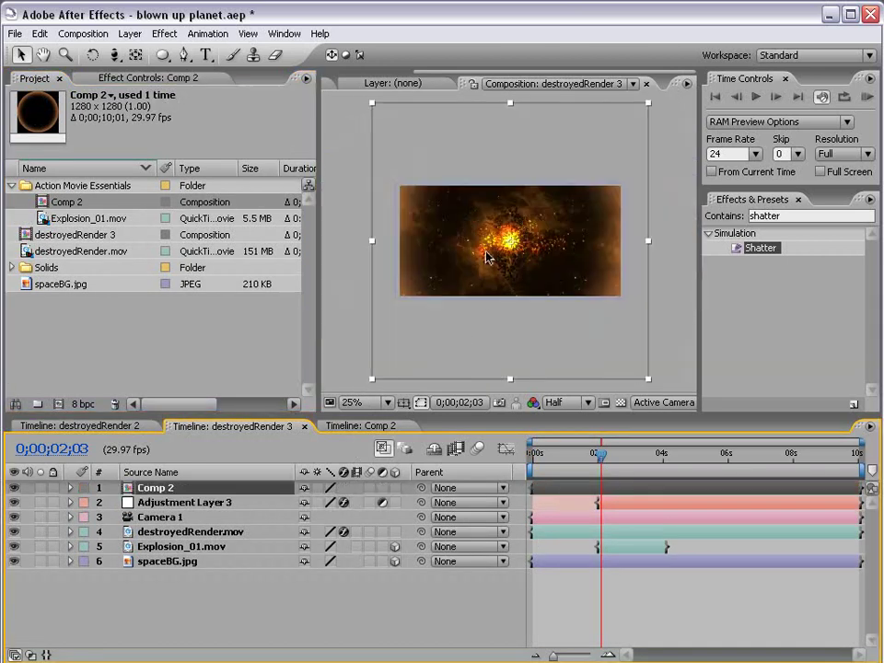
click(395, 489)
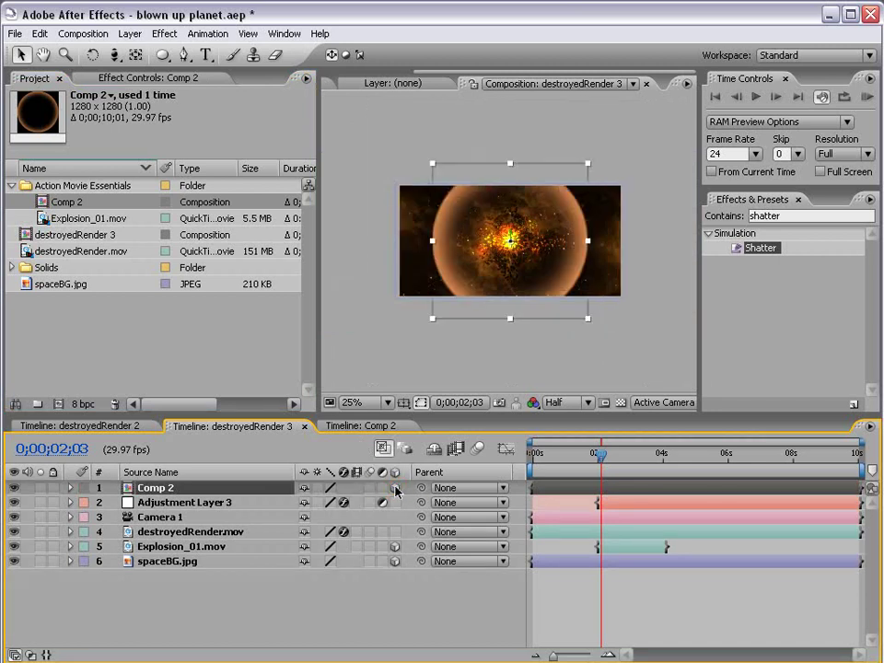
Rotate the Comp 2 ring in 3D so it lies as a flat ellipse tilted diagonally across the explosion
scroll(608, 277, up, 1)
key(w)
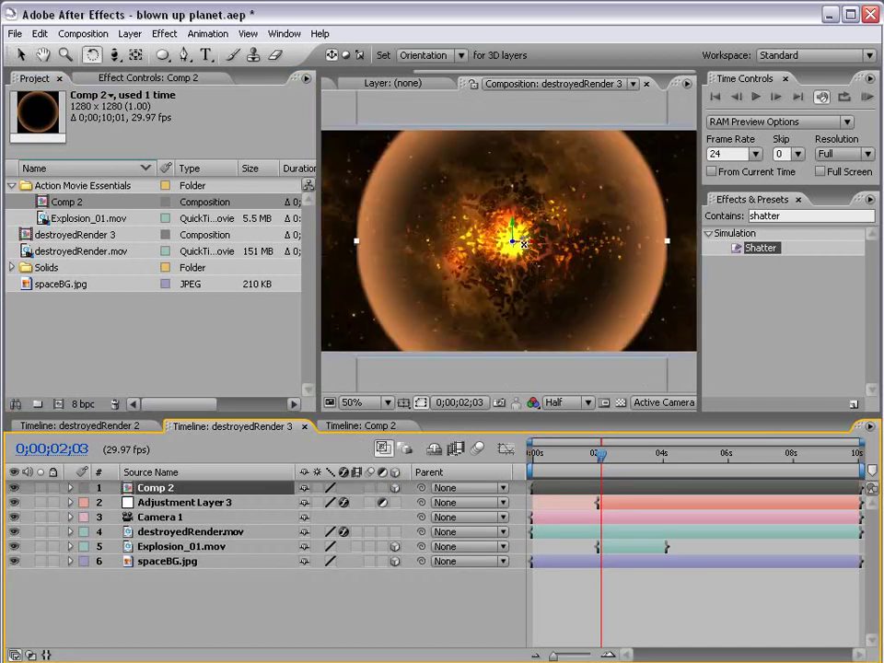
mouse_move(524, 239)
mouse_down()
mouse_move(517, 208)
mouse_move(512, 234)
mouse_up()
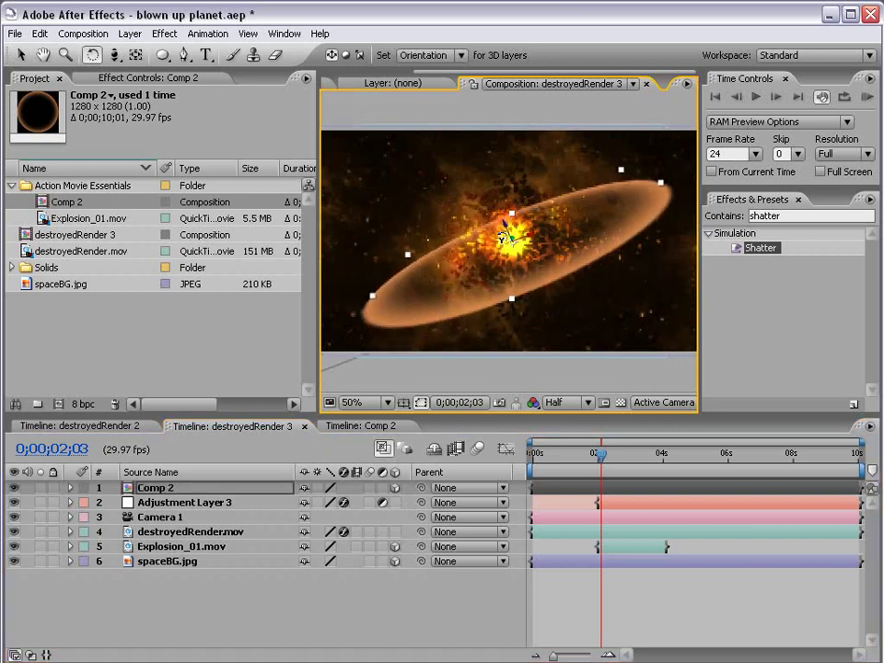
Keyframe Comp 2's scale from 26% at 0;00;02;03 to well beyond the frame at 0;00;02;25
key(s)
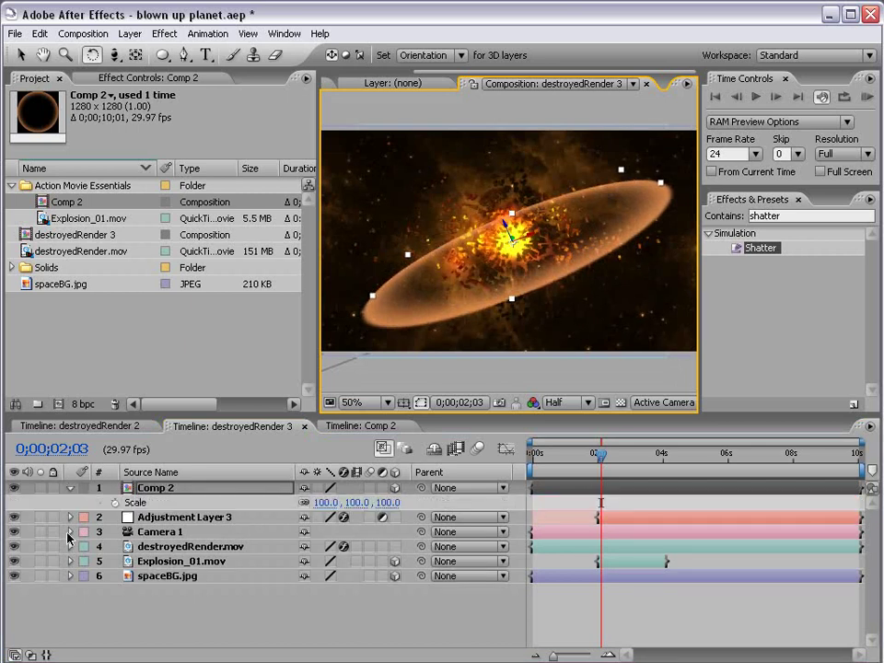
drag(395, 506, 323, 503)
click(115, 502)
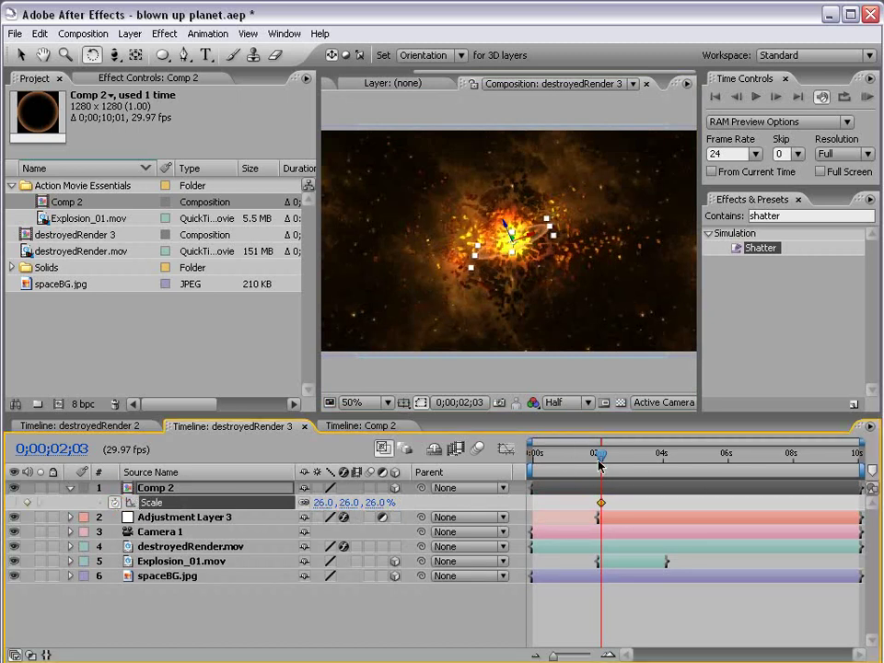
drag(601, 460, 626, 457)
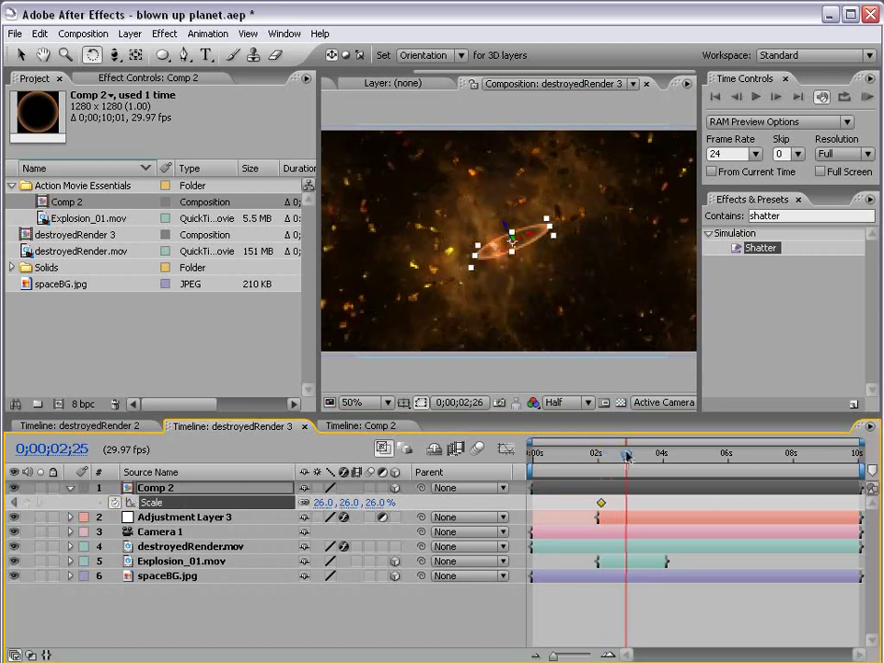
drag(373, 507, 591, 457)
Move Comp 2's first scale keyframe to 0;00;02;01 and trim the layer's start to that frame
key(equal)
key(equal)
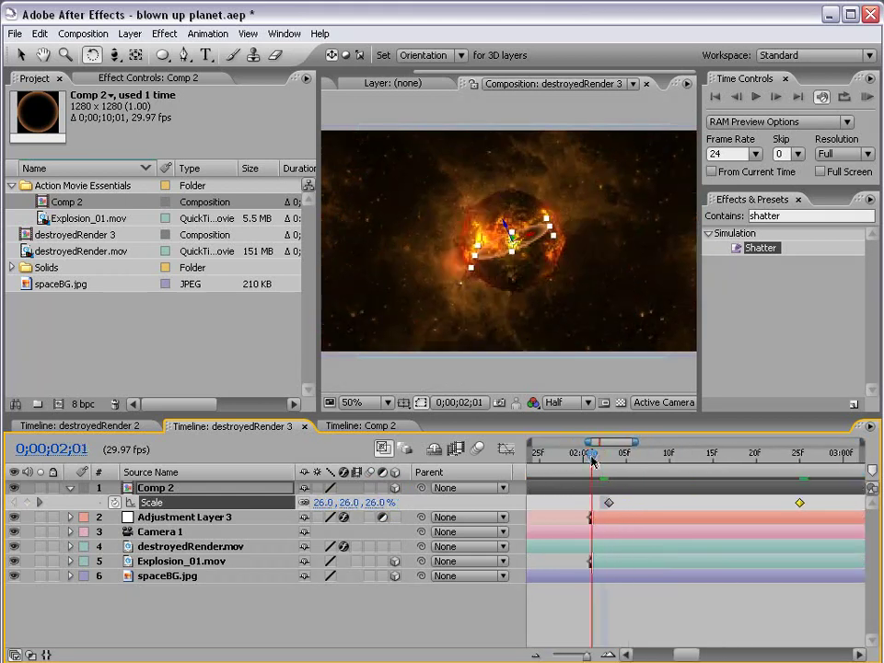
drag(608, 505, 594, 504)
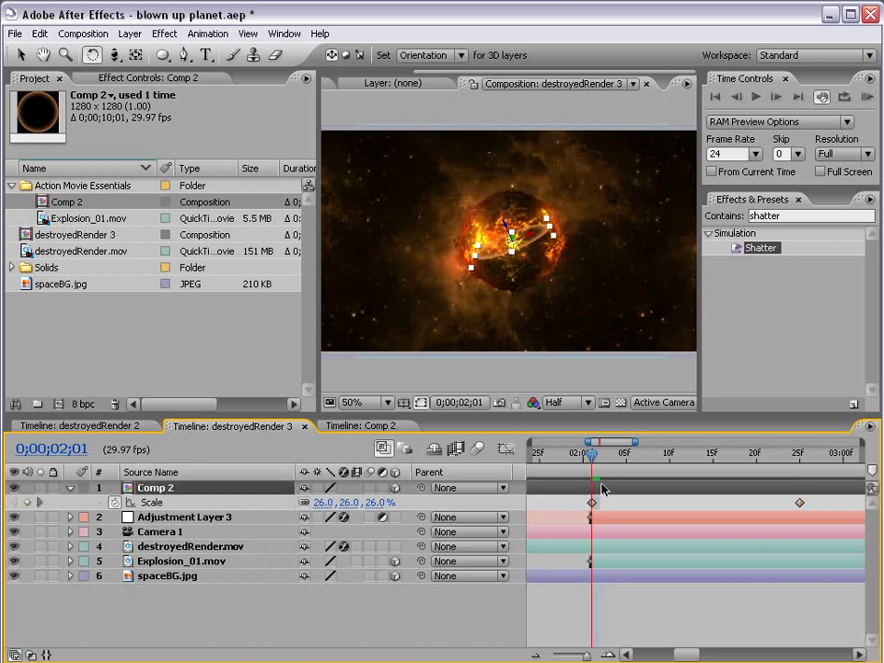
mouse_move(594, 461)
mouse_down()
mouse_move(575, 459)
mouse_move(807, 465)
mouse_move(592, 466)
mouse_up()
key(comma)
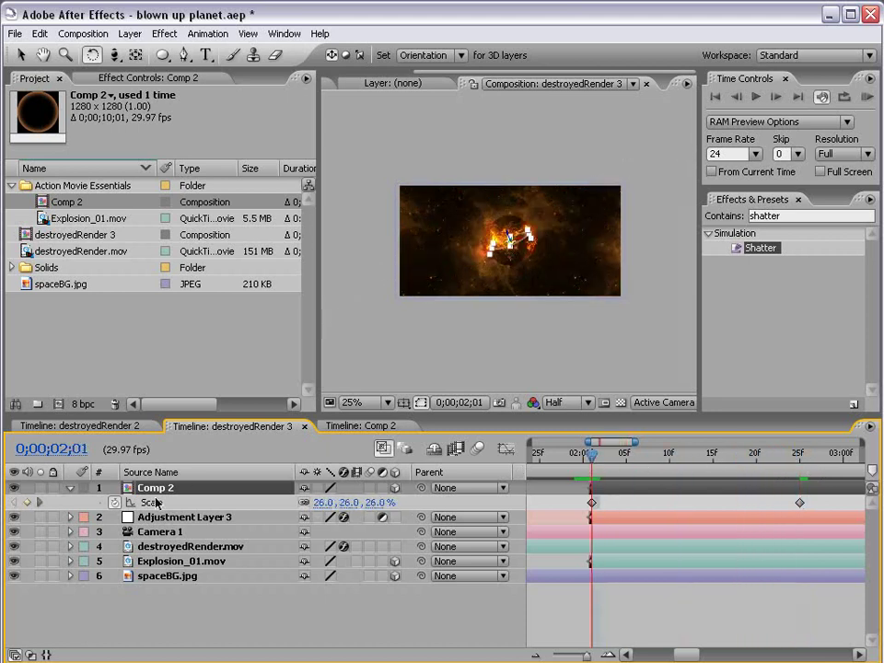
Keyframe Comp 2's opacity from 0% at 0;00;02;01 to 100% at 0;00;02;04, and check the ring at 0;00;02;18
key(t)
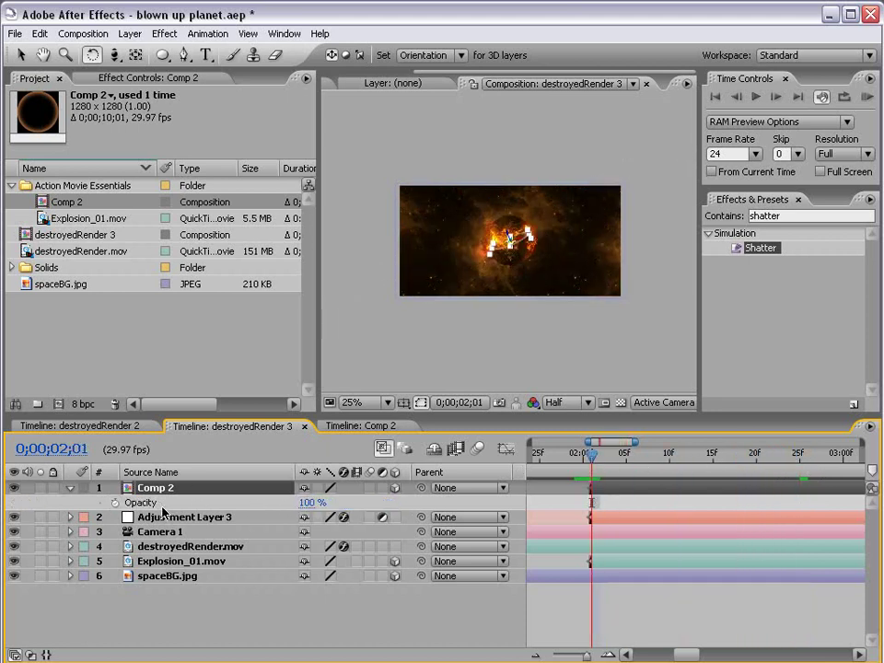
key(shift+s)
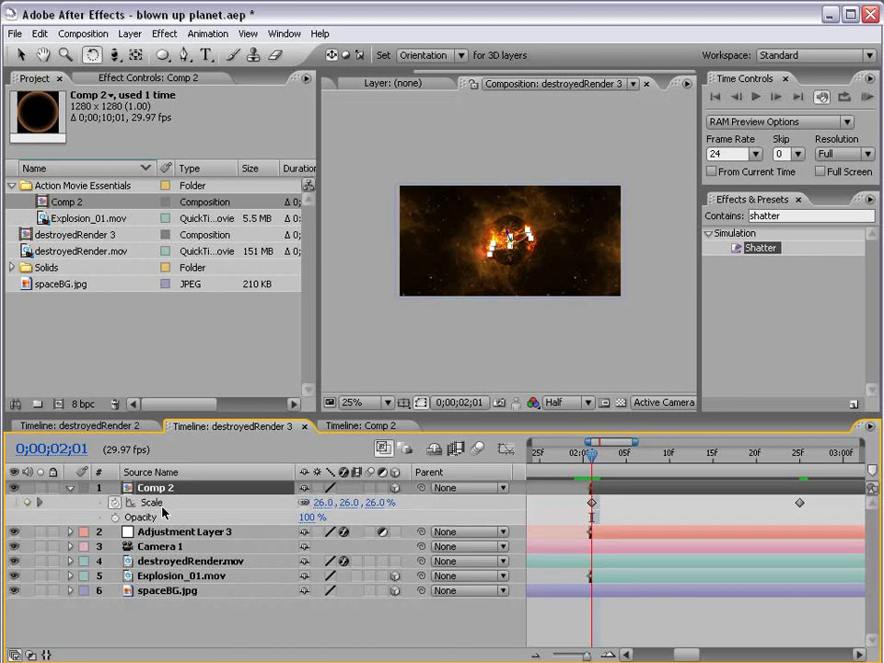
click(115, 518)
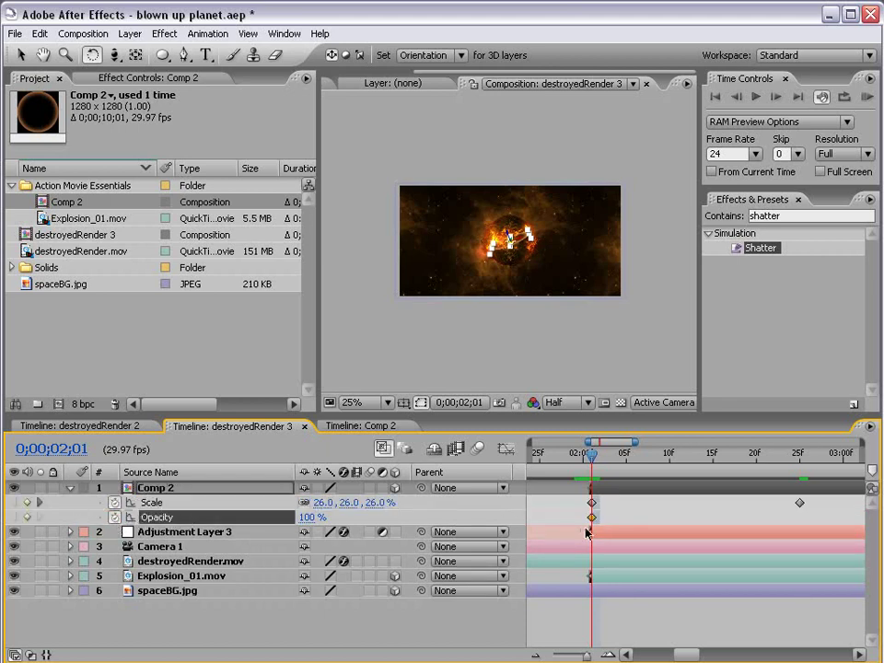
drag(593, 520, 617, 519)
click(310, 517)
text(0)
key(Return)
drag(598, 470, 740, 471)
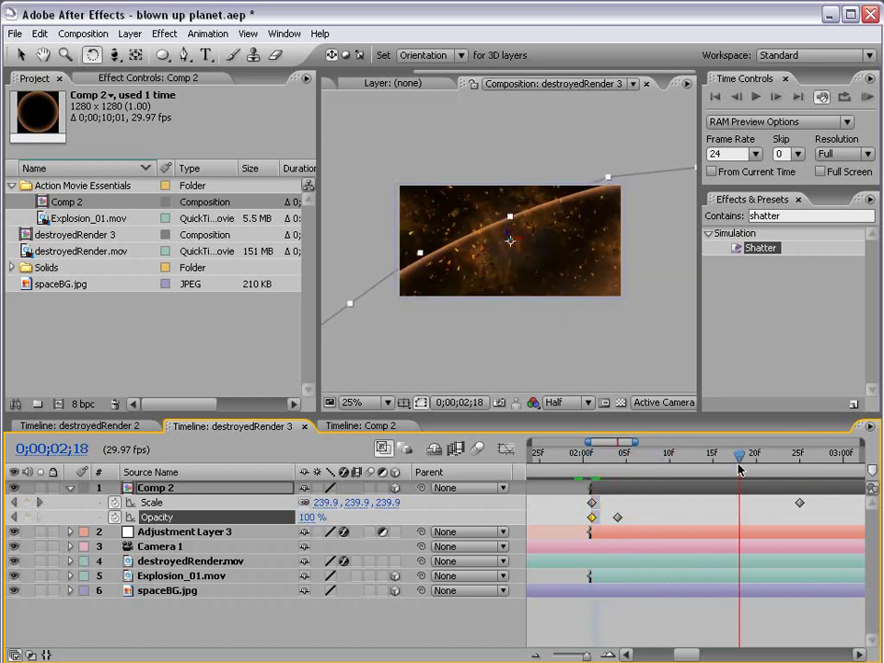
Keyframe Comp 2's opacity to 0% at 0;00;02;25 and start its fade-out from the 100% keyframe at about 0;00;02;17
drag(770, 465, 800, 453)
click(316, 518)
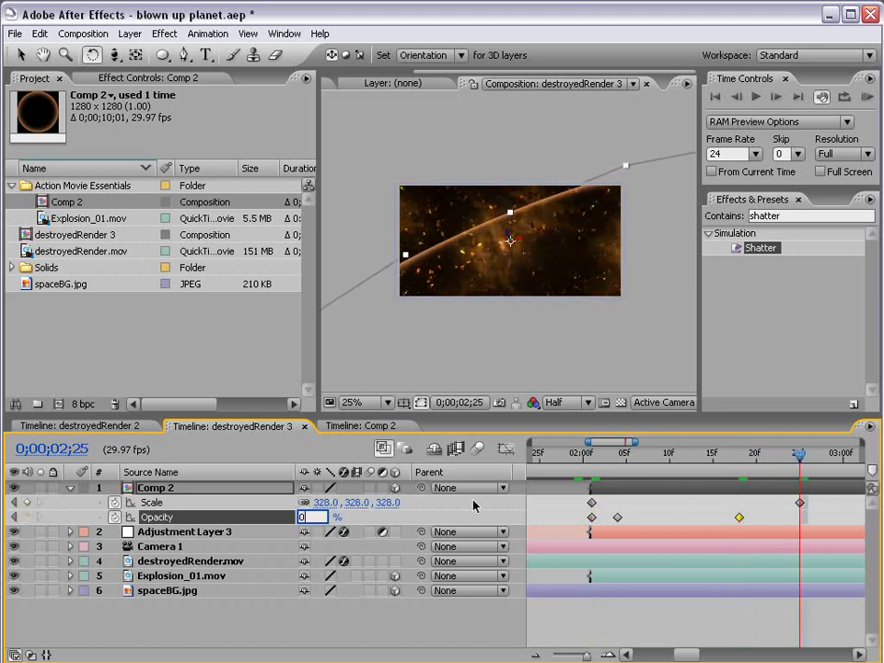
text(0)
key(Return)
click(591, 453)
drag(592, 453, 800, 457)
drag(737, 517, 727, 516)
click(636, 441)
drag(632, 453, 652, 454)
scroll(509, 258, up, 2)
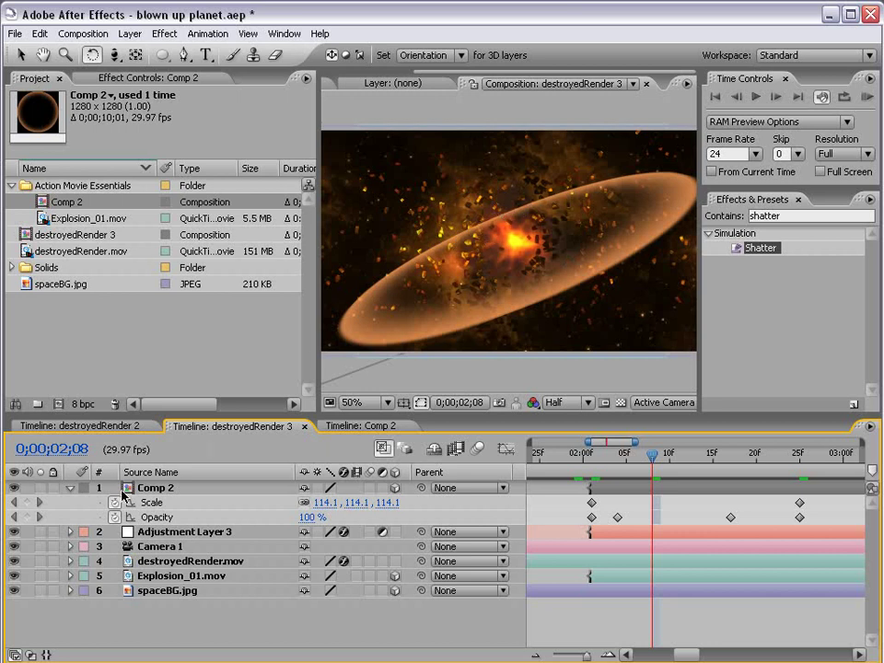
Create an orange solid at composition size, 1024 x 512, above Comp 2 and hide it to reveal the ring at 0;00;02;05
click(70, 487)
drag(652, 454, 625, 458)
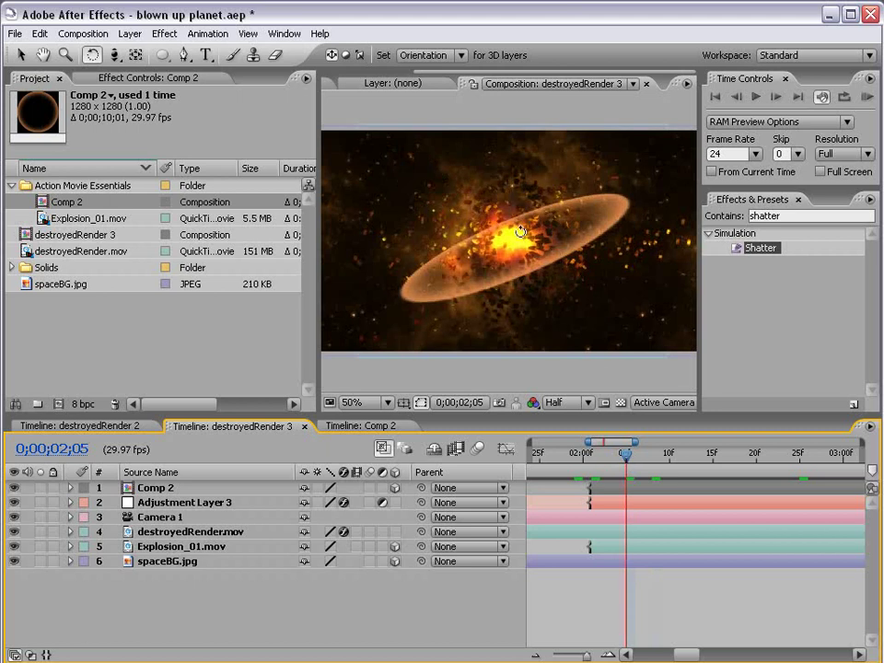
click(130, 33)
mouse_move(231, 52)
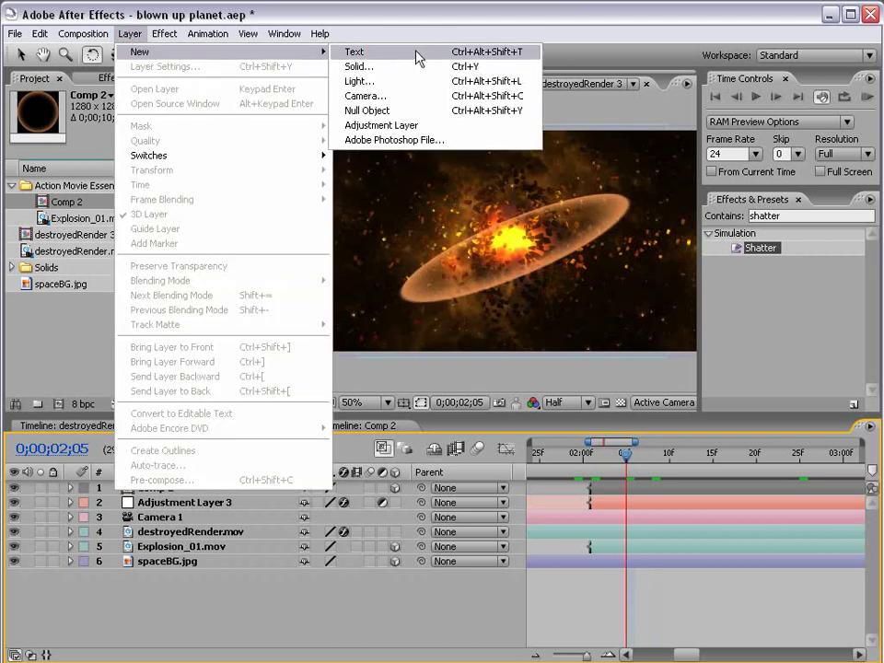
click(368, 68)
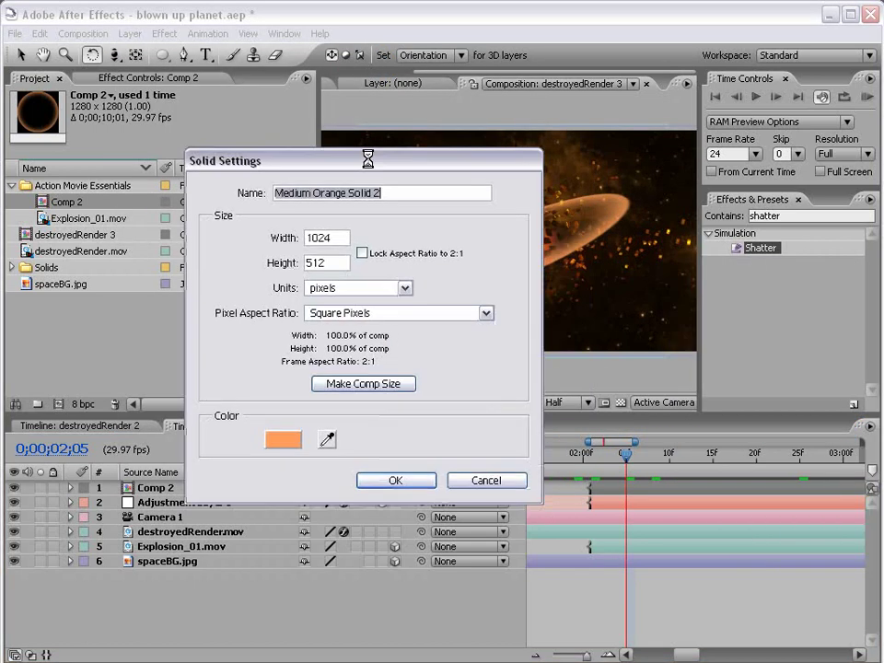
click(364, 386)
click(394, 480)
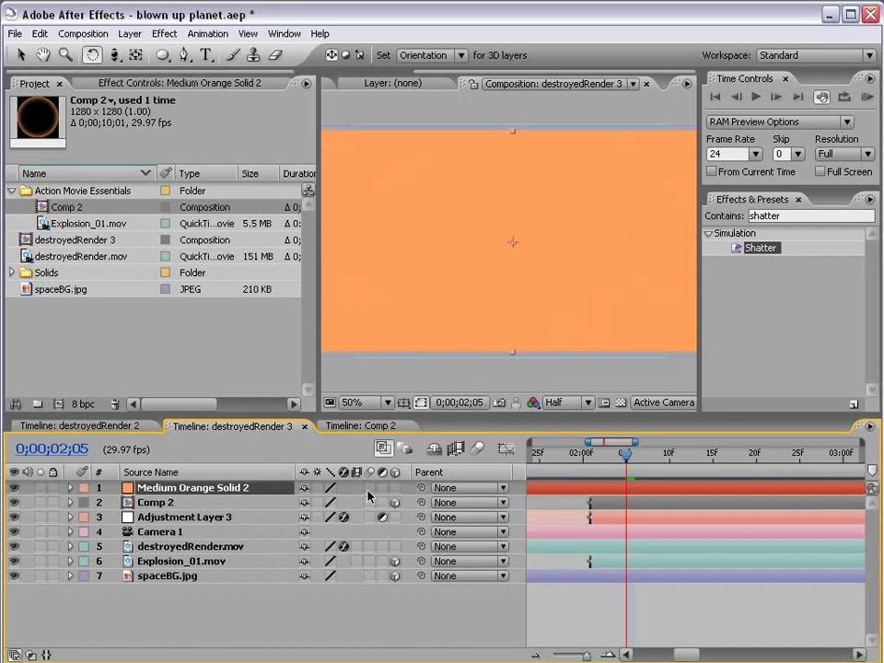
click(15, 490)
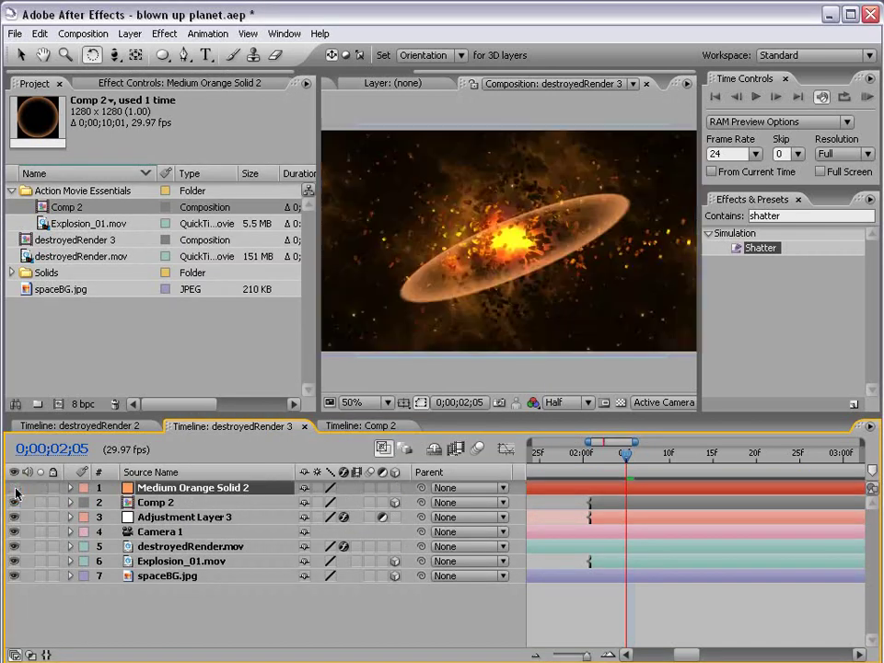
Draw a closed Pen mask on the orange solid around the far edge of the ring behind the explosion's core
click(183, 54)
key(period)
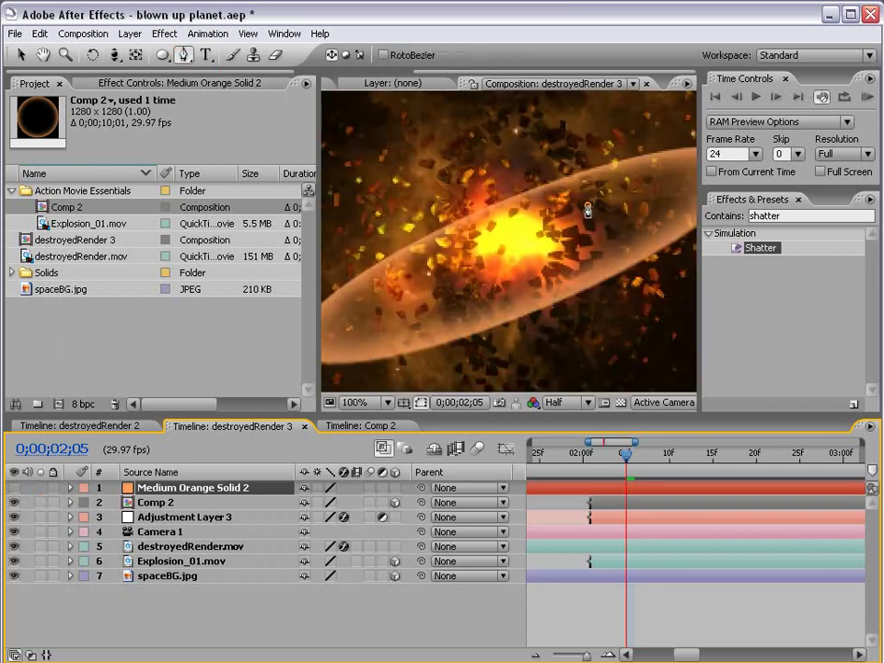
click(541, 166)
click(587, 204)
click(430, 208)
click(443, 266)
click(587, 204)
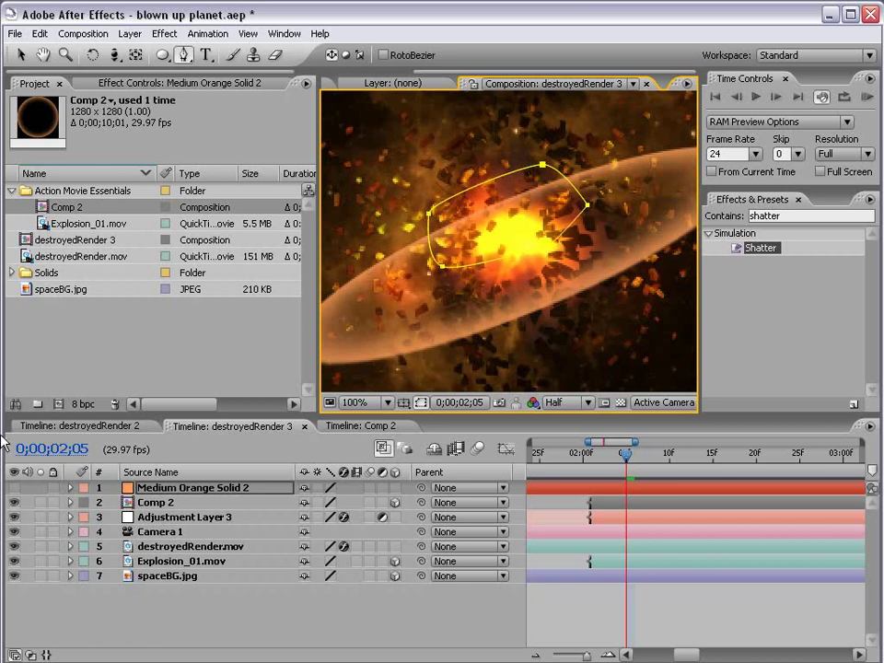
click(175, 488)
click(14, 488)
click(14, 488)
Set Comp 2's track matte to Alpha Inverted Matte using the orange solid, and compare the ring with the solid shown and hidden
click(175, 504)
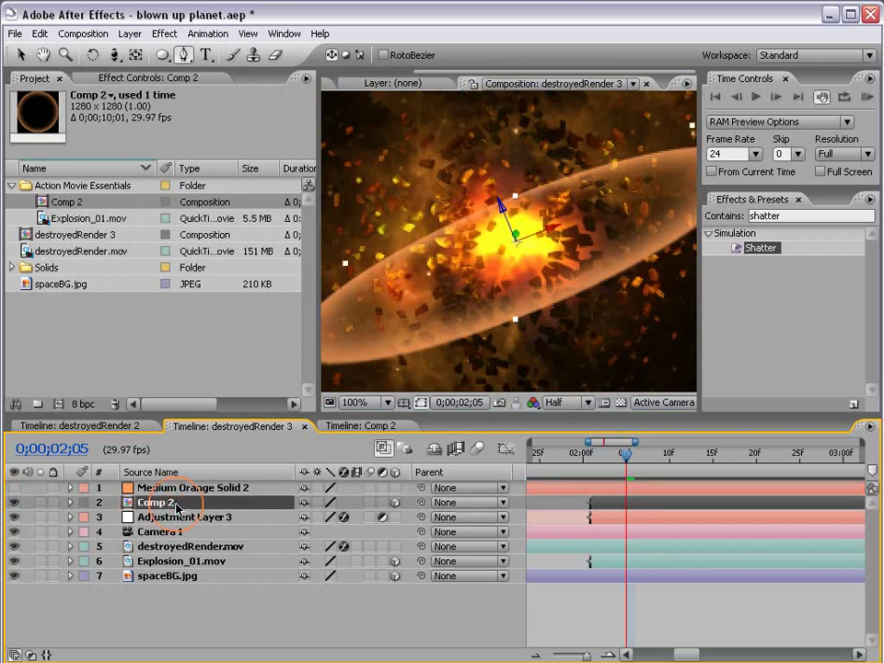
key(F4)
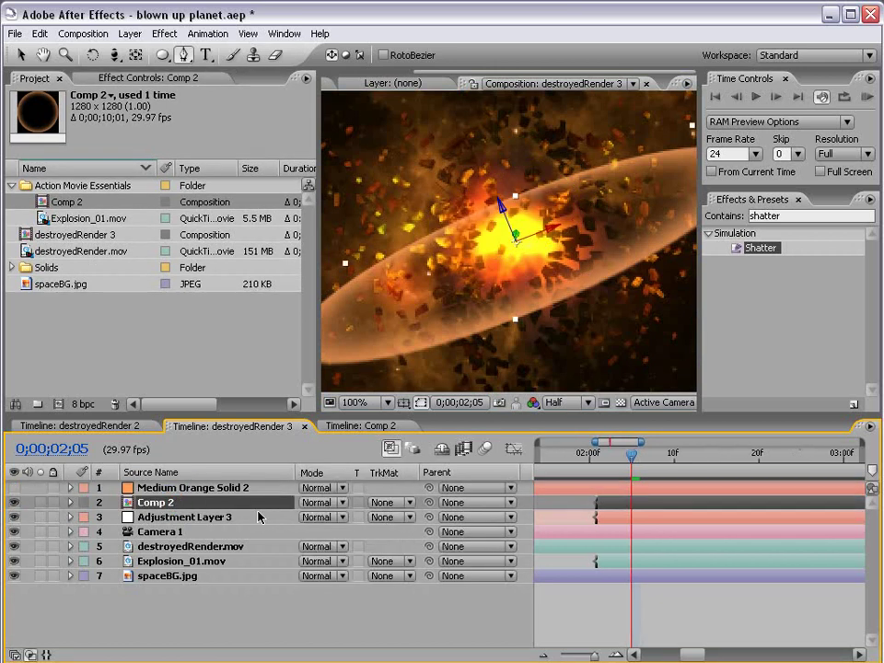
click(405, 507)
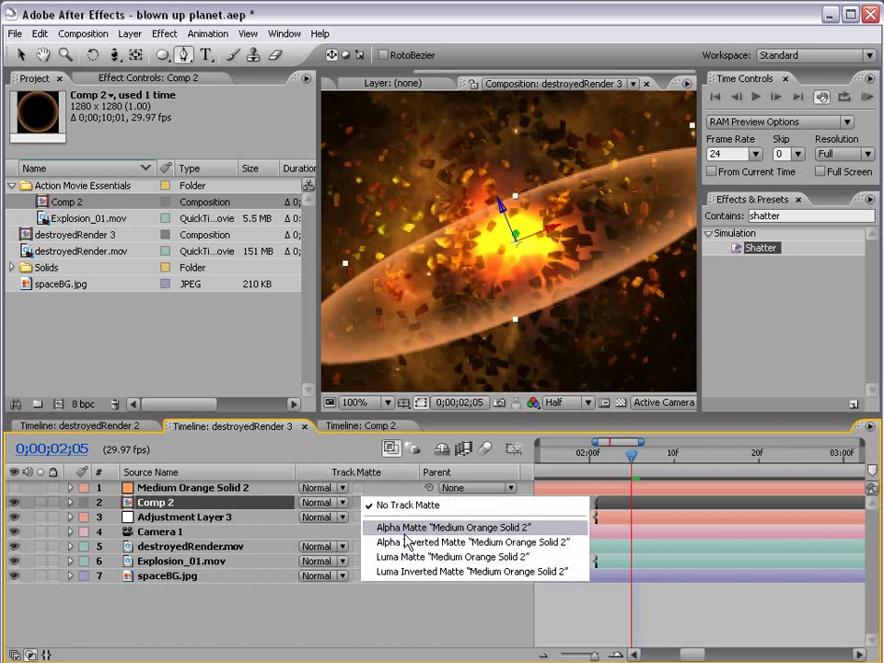
click(405, 543)
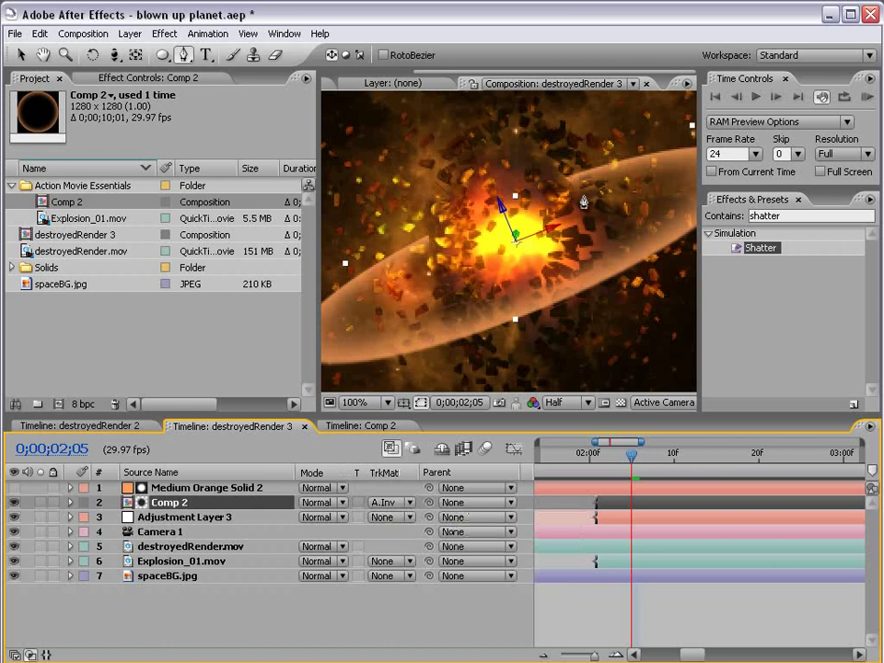
click(13, 489)
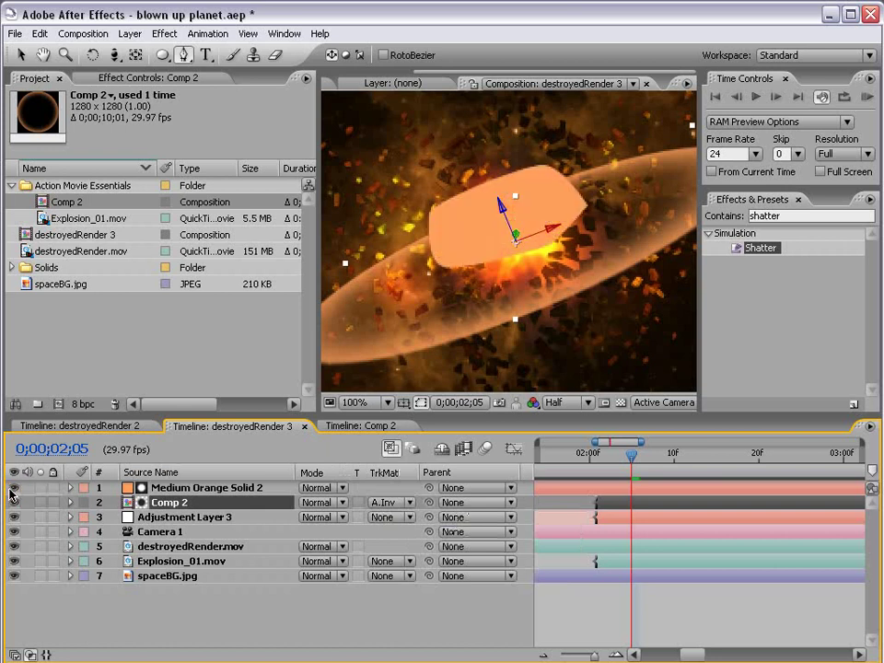
click(21, 489)
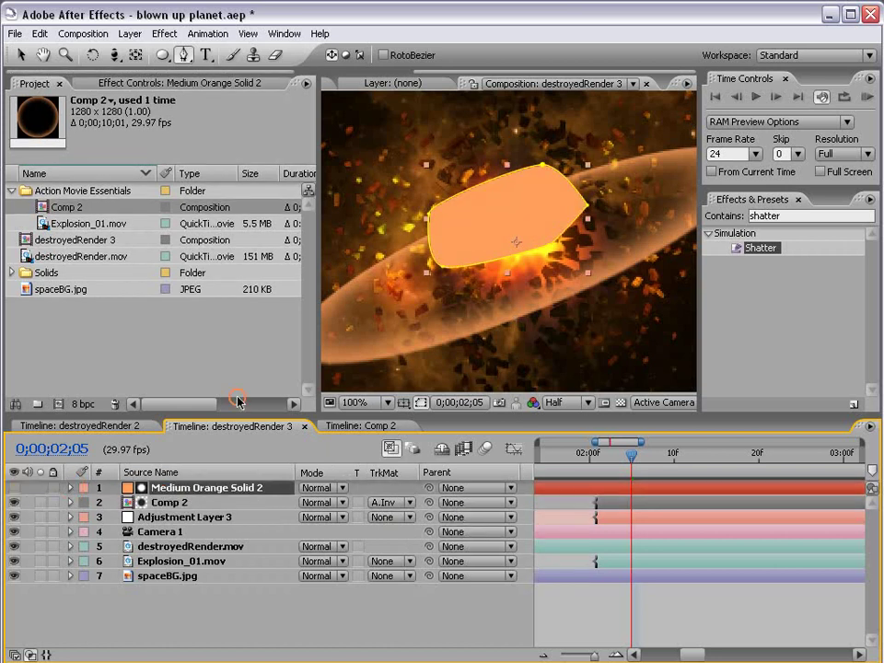
click(13, 488)
click(556, 616)
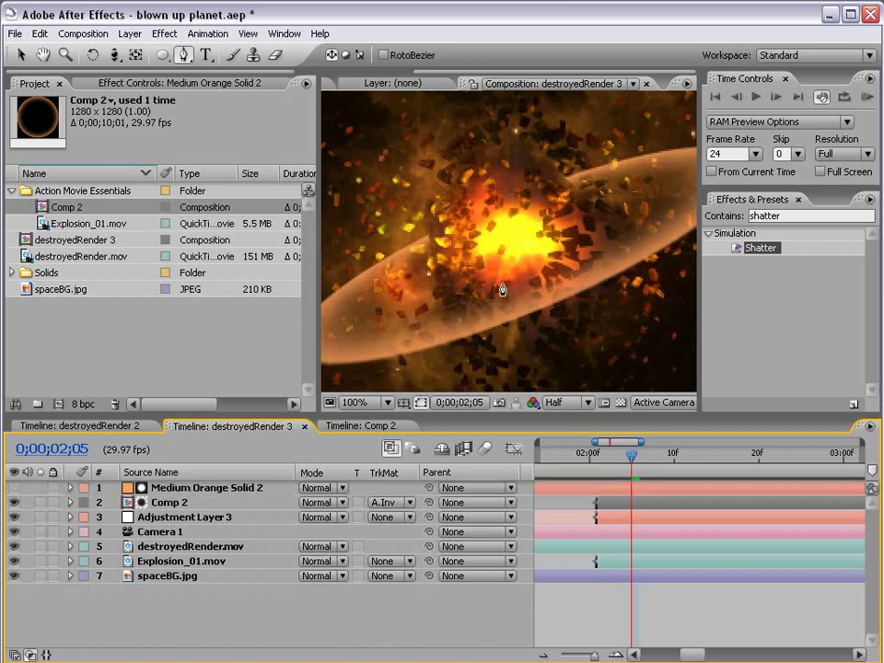
Feather the orange solid's mask by 48 pixels and inspect the softened gap in the ring in an enlarged composition view
click(198, 488)
key(f)
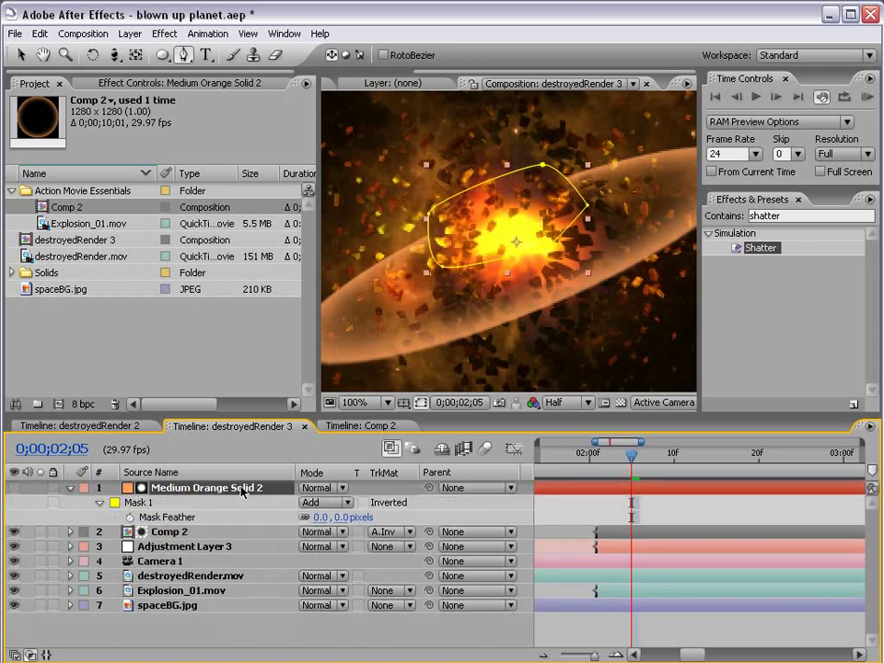
drag(345, 518, 383, 498)
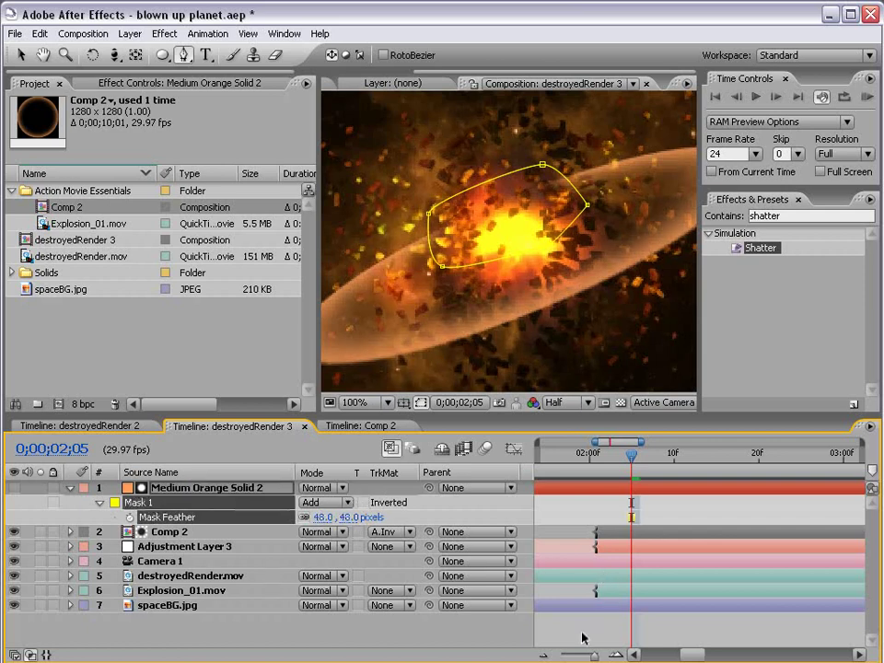
key(grave)
key(v)
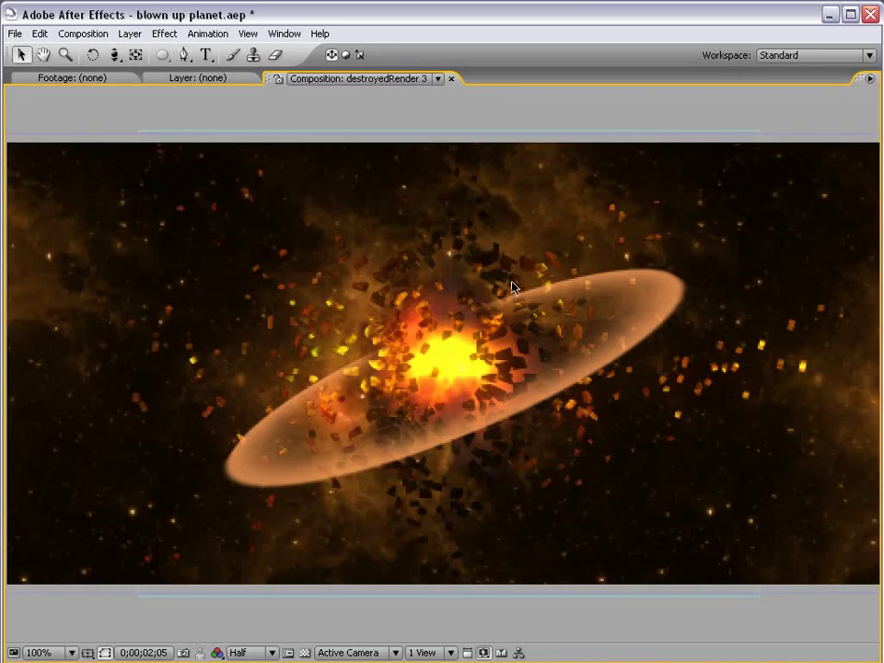
key(grave)
mouse_move(639, 471)
mouse_down()
mouse_move(599, 458)
mouse_move(700, 460)
mouse_move(604, 460)
mouse_move(639, 460)
mouse_move(632, 460)
mouse_up()
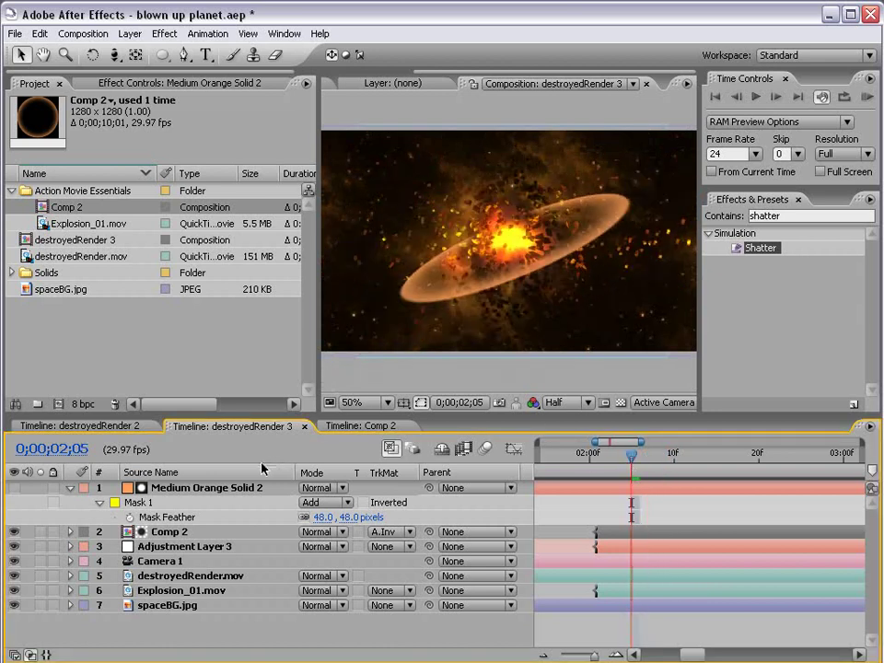
Apply the Stylize Glow effect to Comp 2 and set its glow radius to 247
click(70, 487)
click(175, 504)
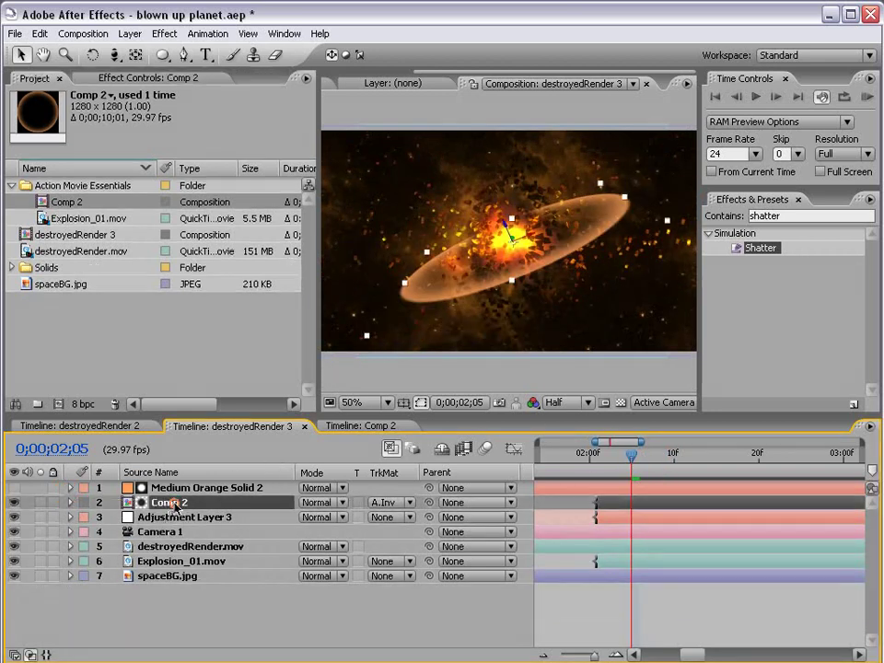
click(165, 34)
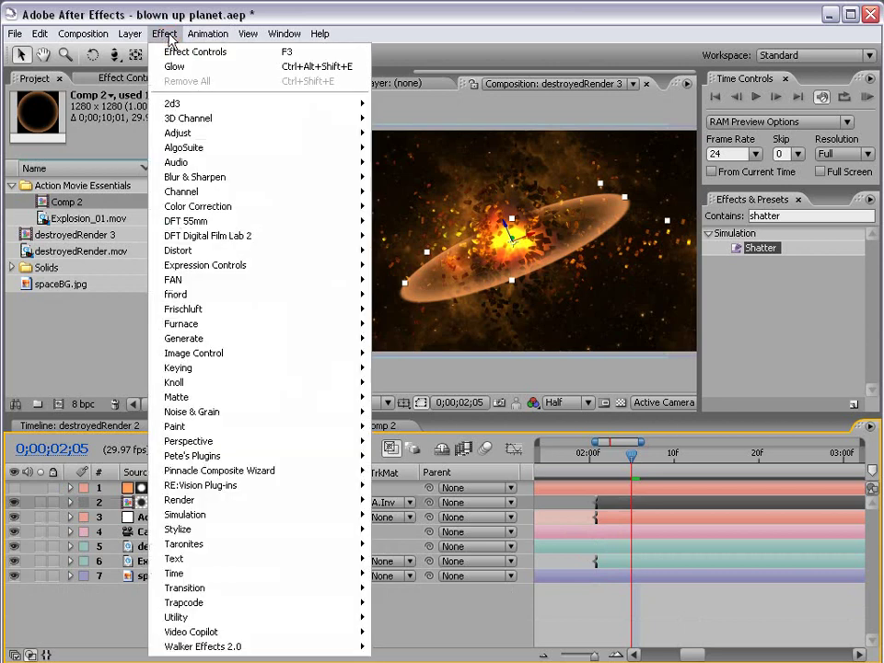
mouse_move(359, 531)
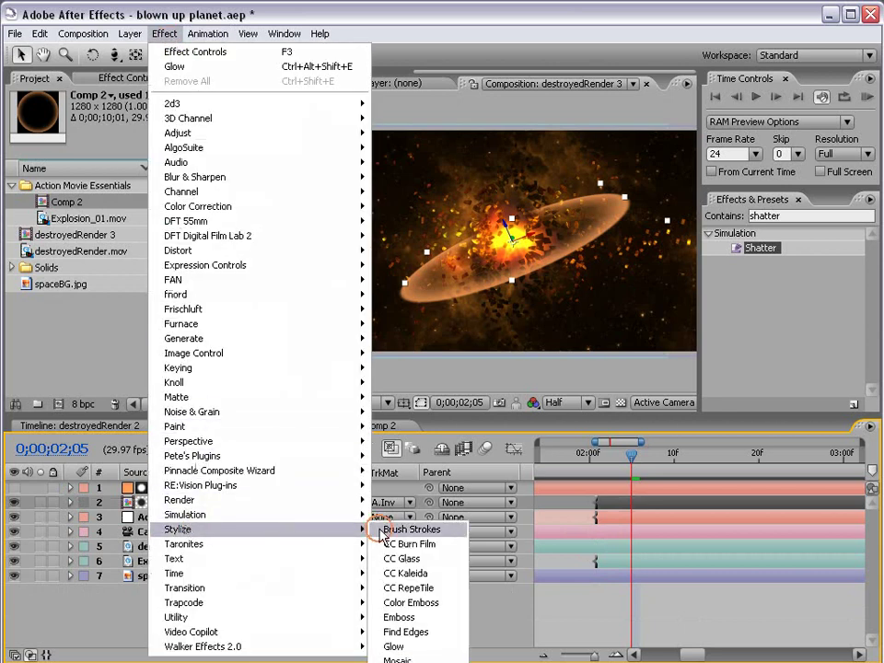
click(394, 646)
drag(157, 168, 357, 162)
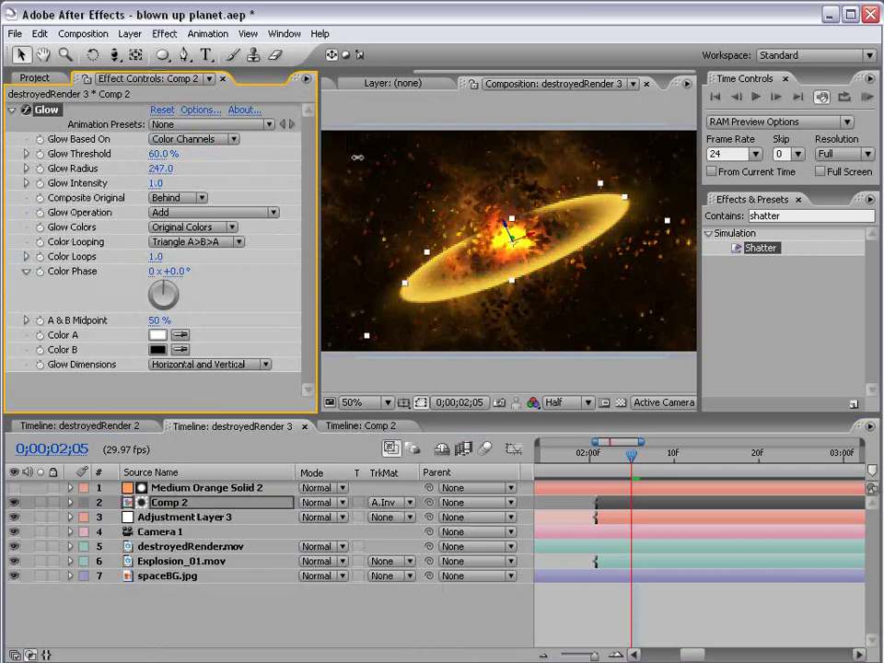
Set Comp 2's blending mode to Add and inspect the glowing ring in an enlarged composition view
click(319, 503)
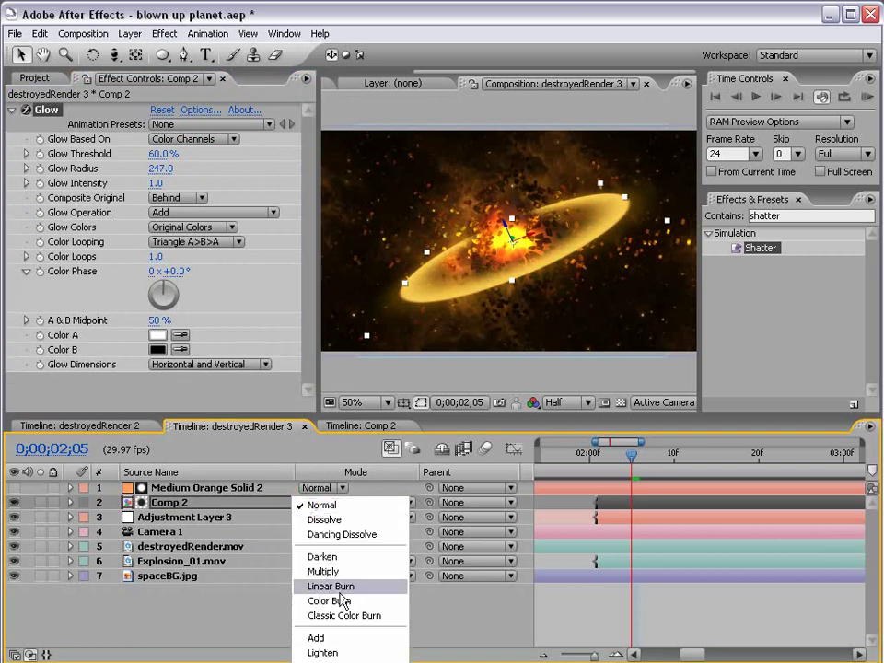
click(349, 638)
key(grave)
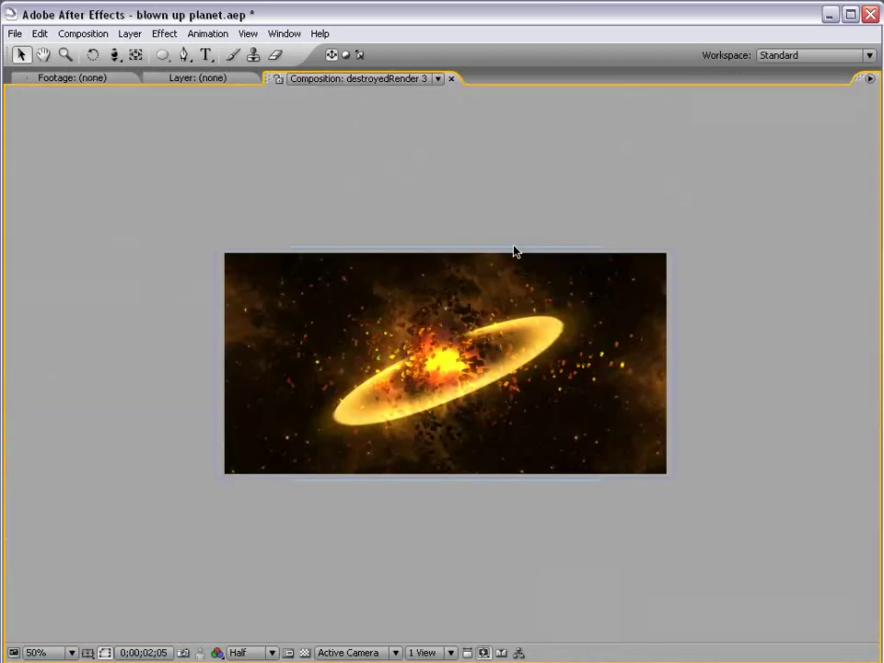
key(slash)
key(grave)
key(comma)
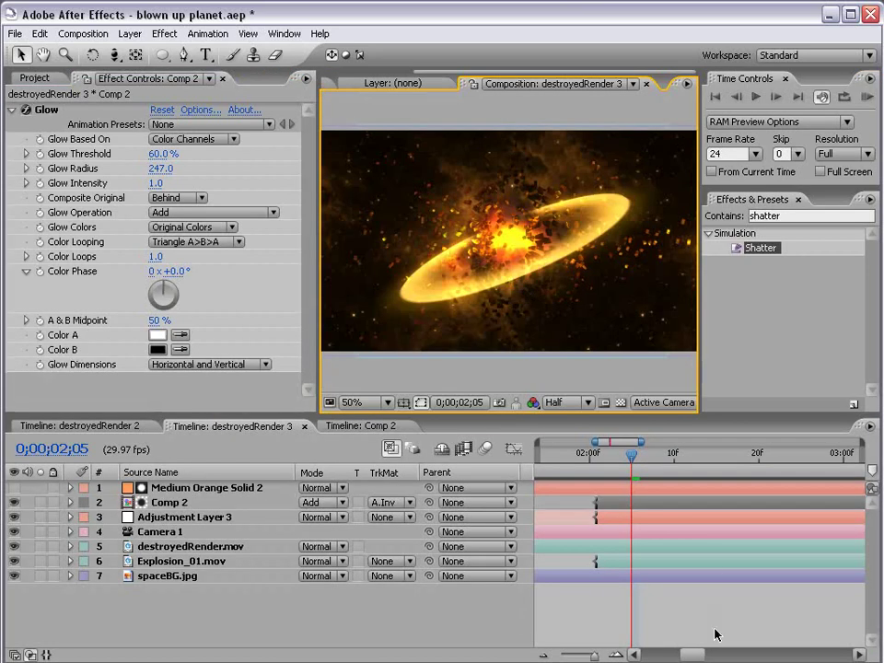
Preview the explosion from 0;00;01;12 with every other frame skipped, and set the RAM preview resolution to Half
key(minus)
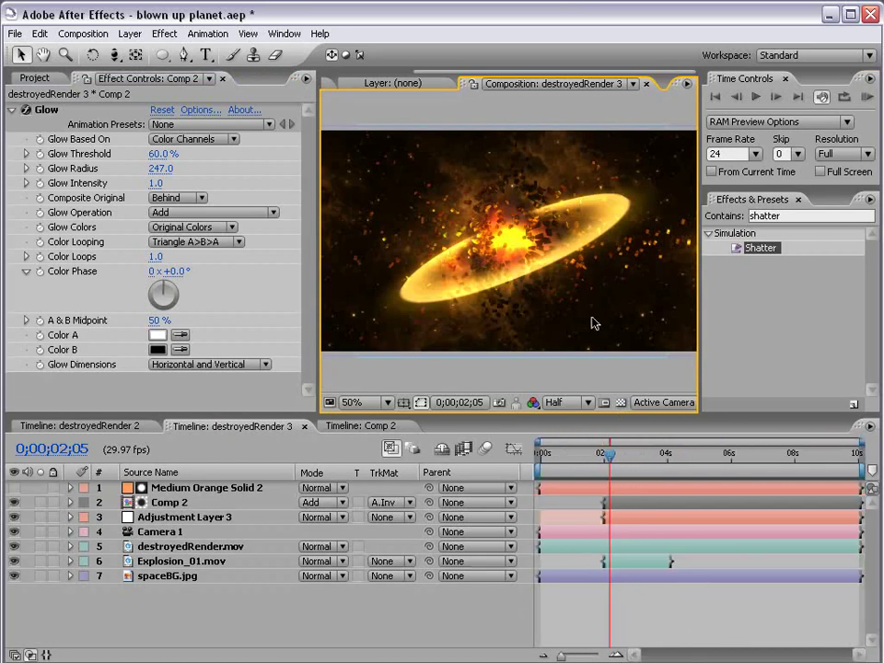
key(shift+KP_0)
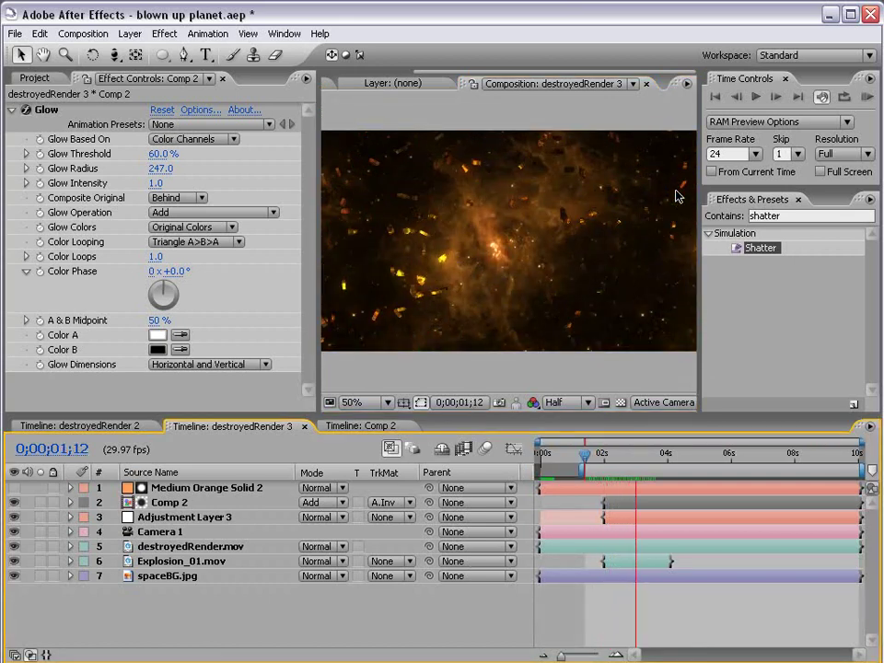
key(space)
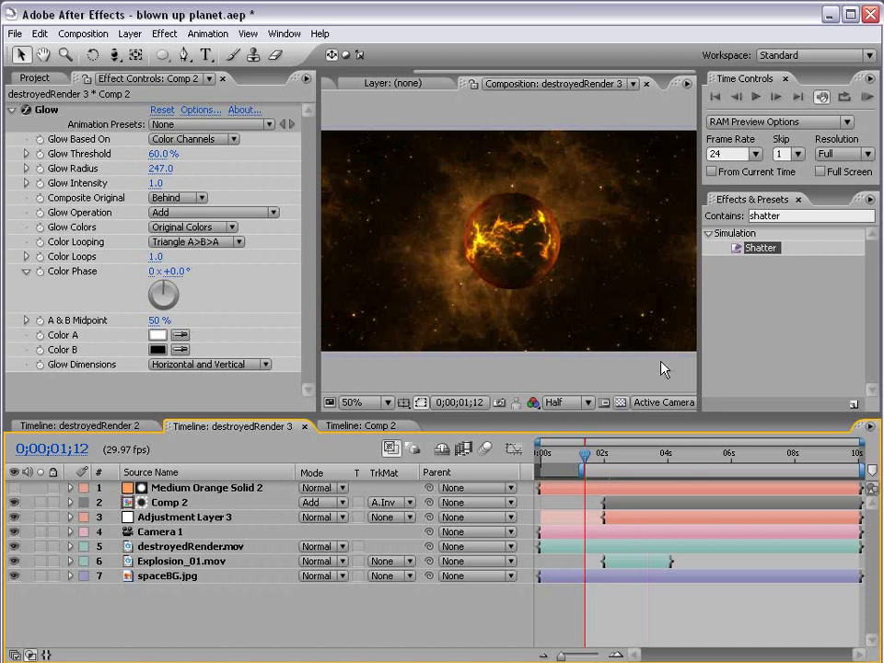
click(844, 154)
click(841, 208)
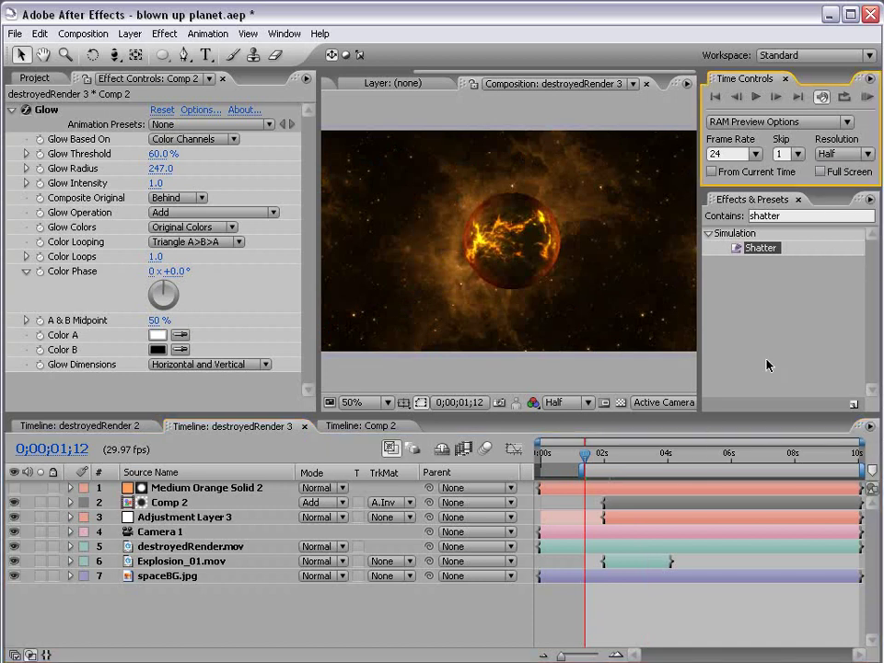
Go to 0;00;02;07 and add a new adjustment layer above all other layers in destroyedRender 3
mouse_move(604, 455)
mouse_down()
mouse_move(591, 455)
mouse_move(629, 457)
mouse_move(609, 455)
mouse_up()
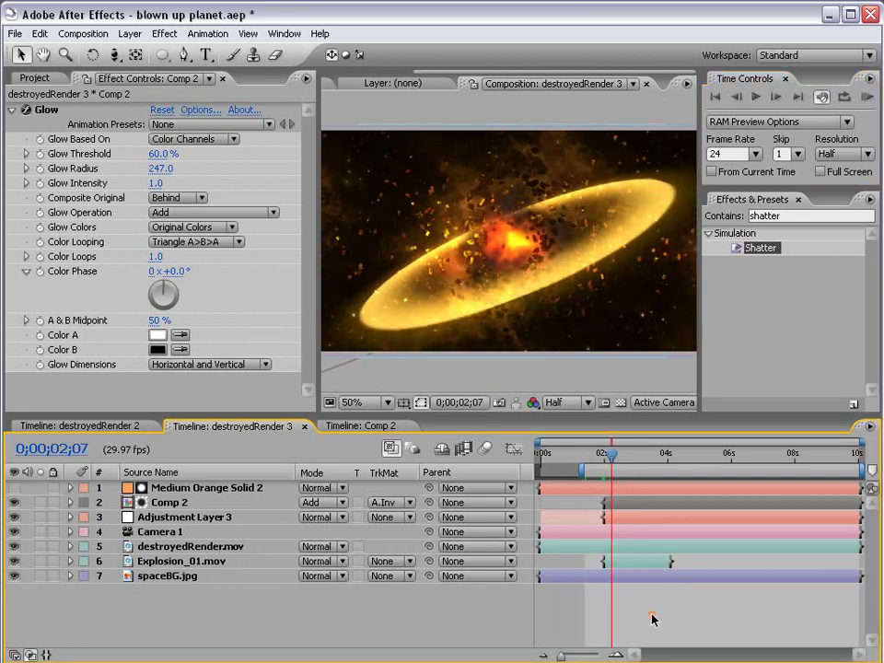
click(130, 33)
mouse_move(142, 53)
click(370, 126)
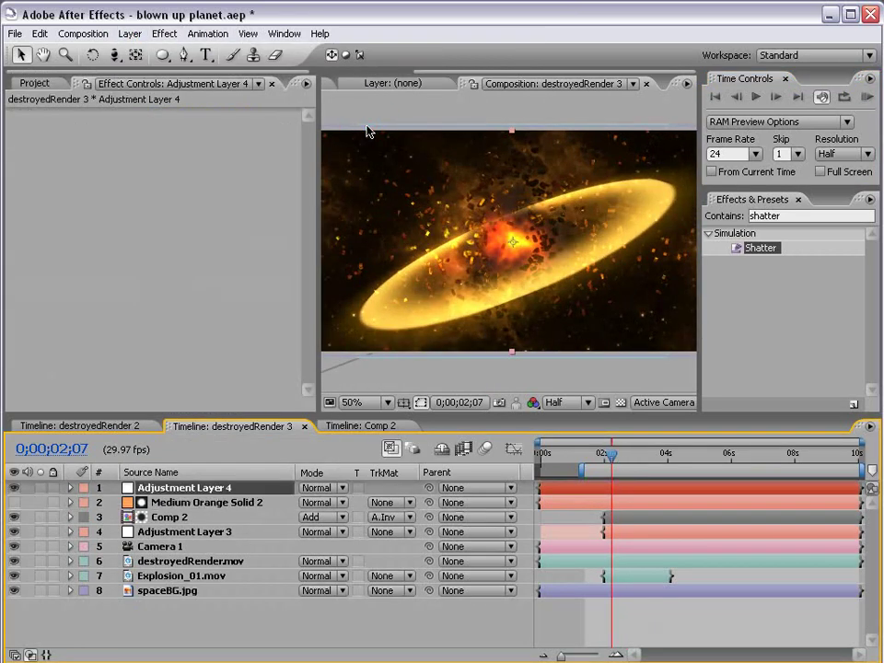
Apply the CC Force Motion Blur effect to Adjustment Layer 4 and inspect the blurred debris in an enlarged composition view
click(794, 218)
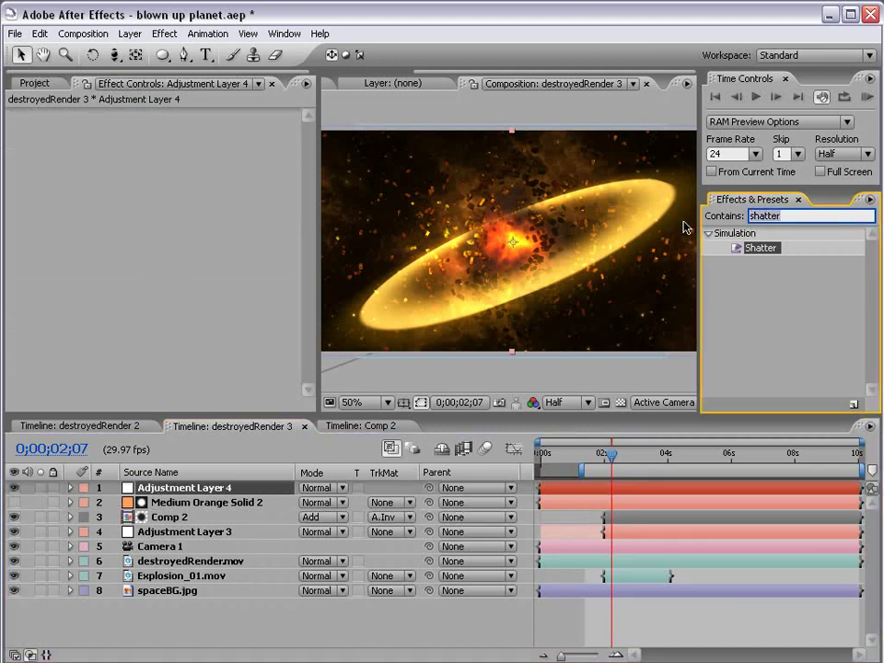
text(cc force)
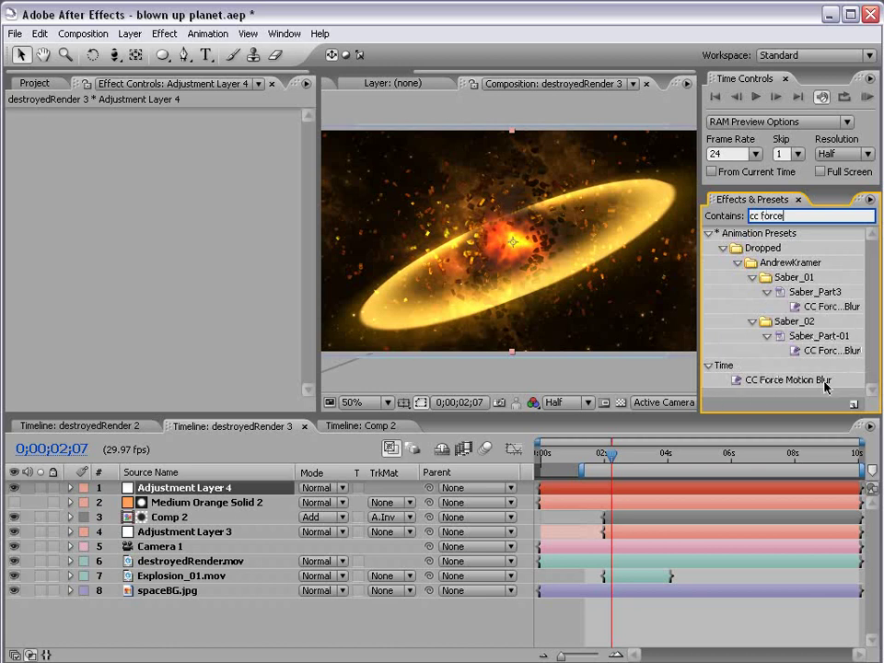
drag(815, 379, 579, 490)
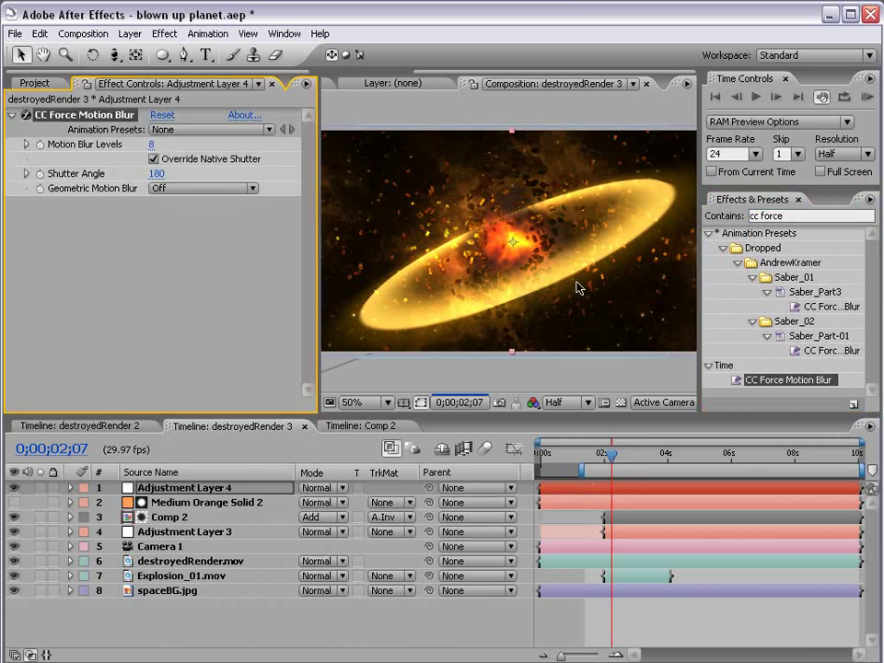
key(period)
key(grave)
key(grave)
key(comma)
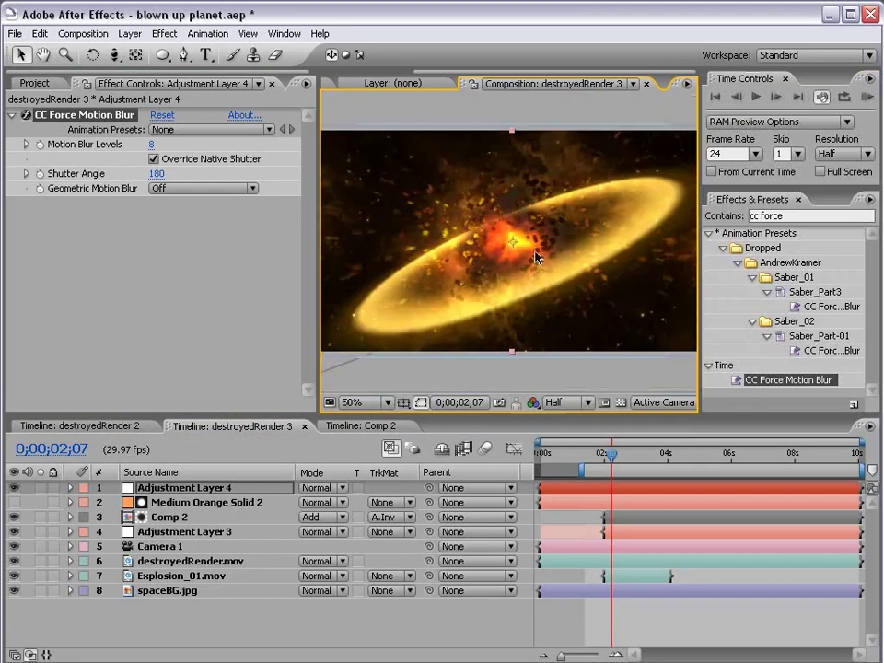
Set the Motion Blur Levels of CC Force Motion Blur on Adjustment Layer 4 to 5
click(152, 145)
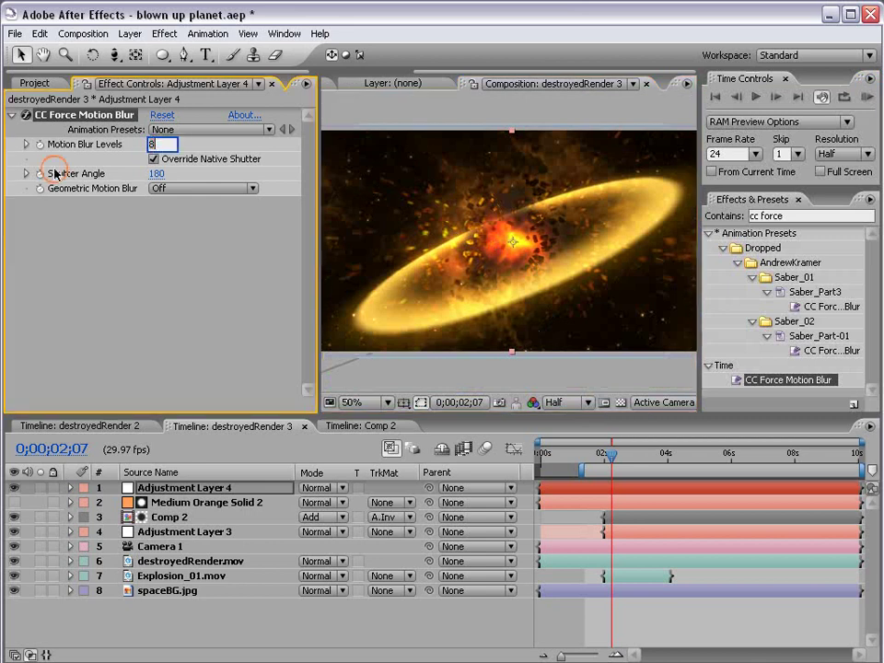
text(5)
key(Return)
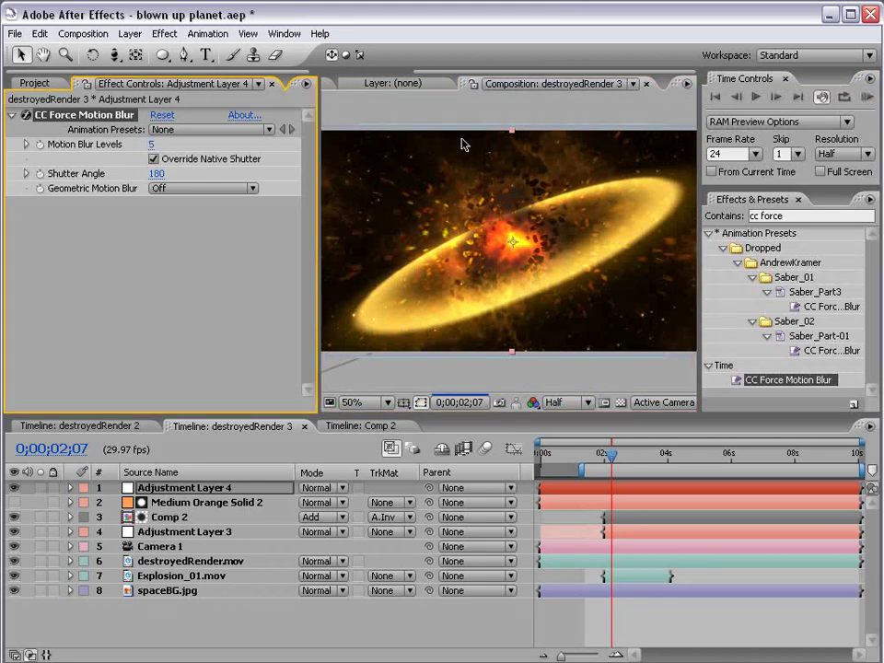
Deselect the adjustment layer and scrub between 0;00;02;25 and 0;00;02;09 to check the motion-blurred debris and shockwave
click(718, 627)
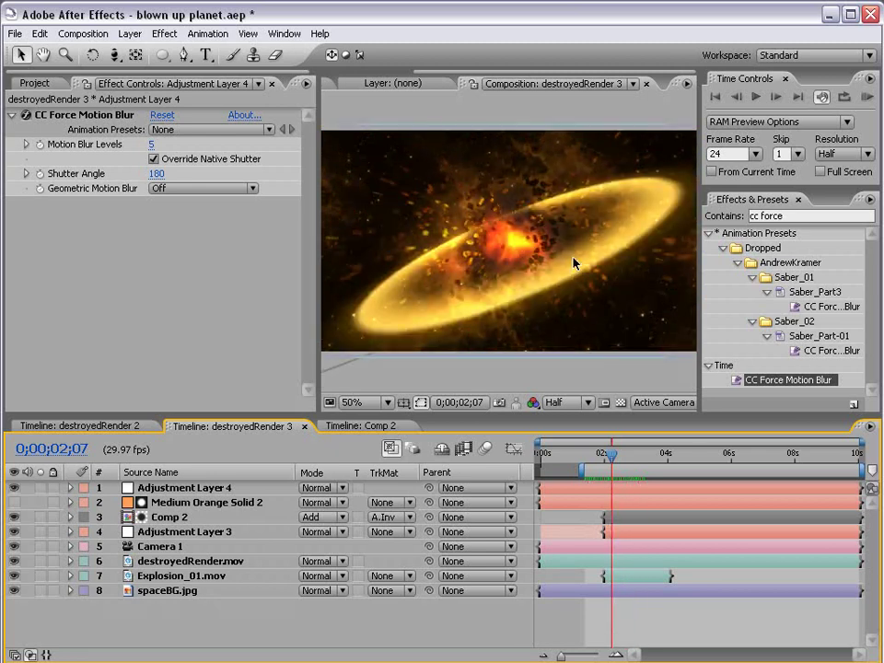
drag(611, 453, 631, 462)
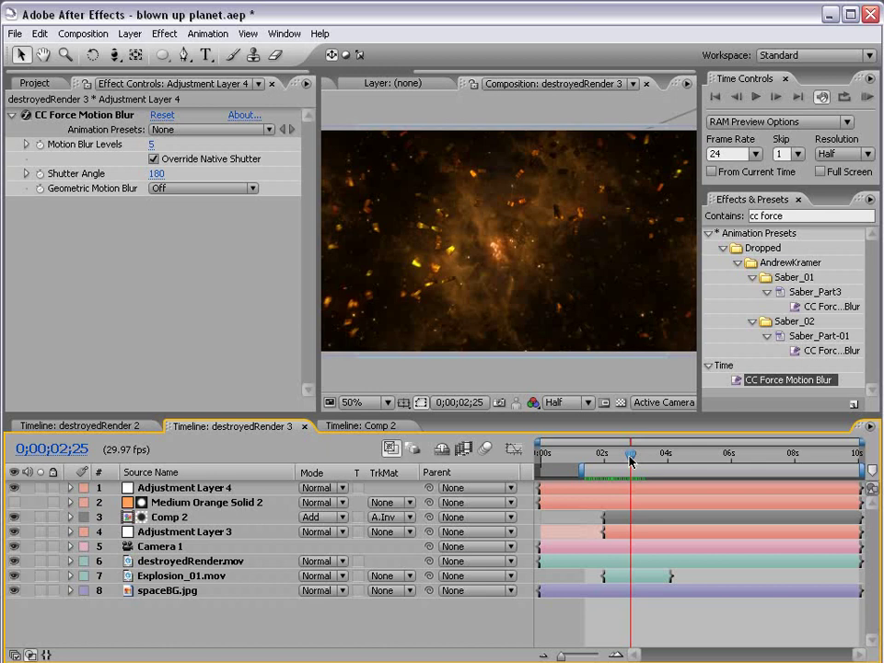
drag(630, 459, 609, 455)
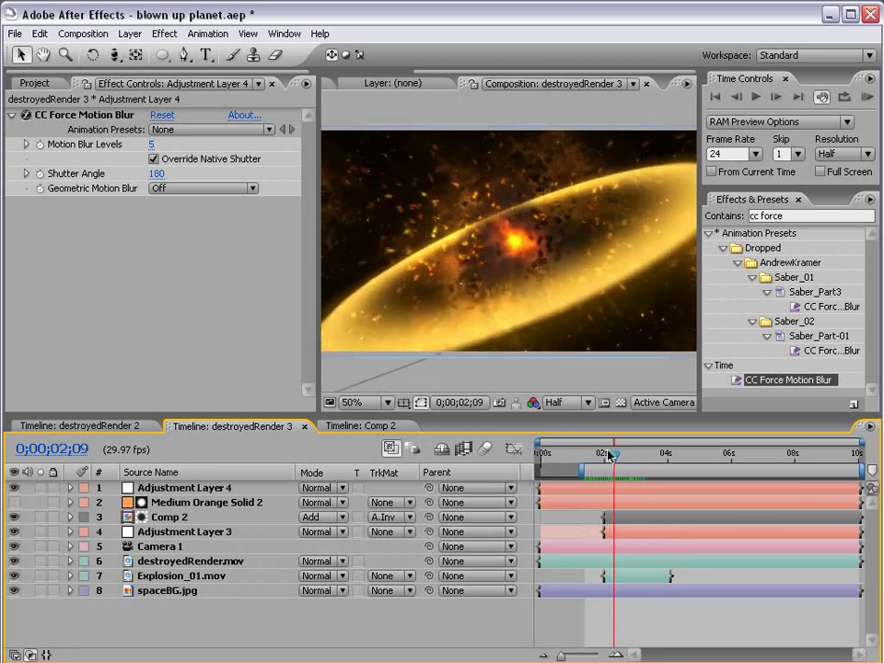